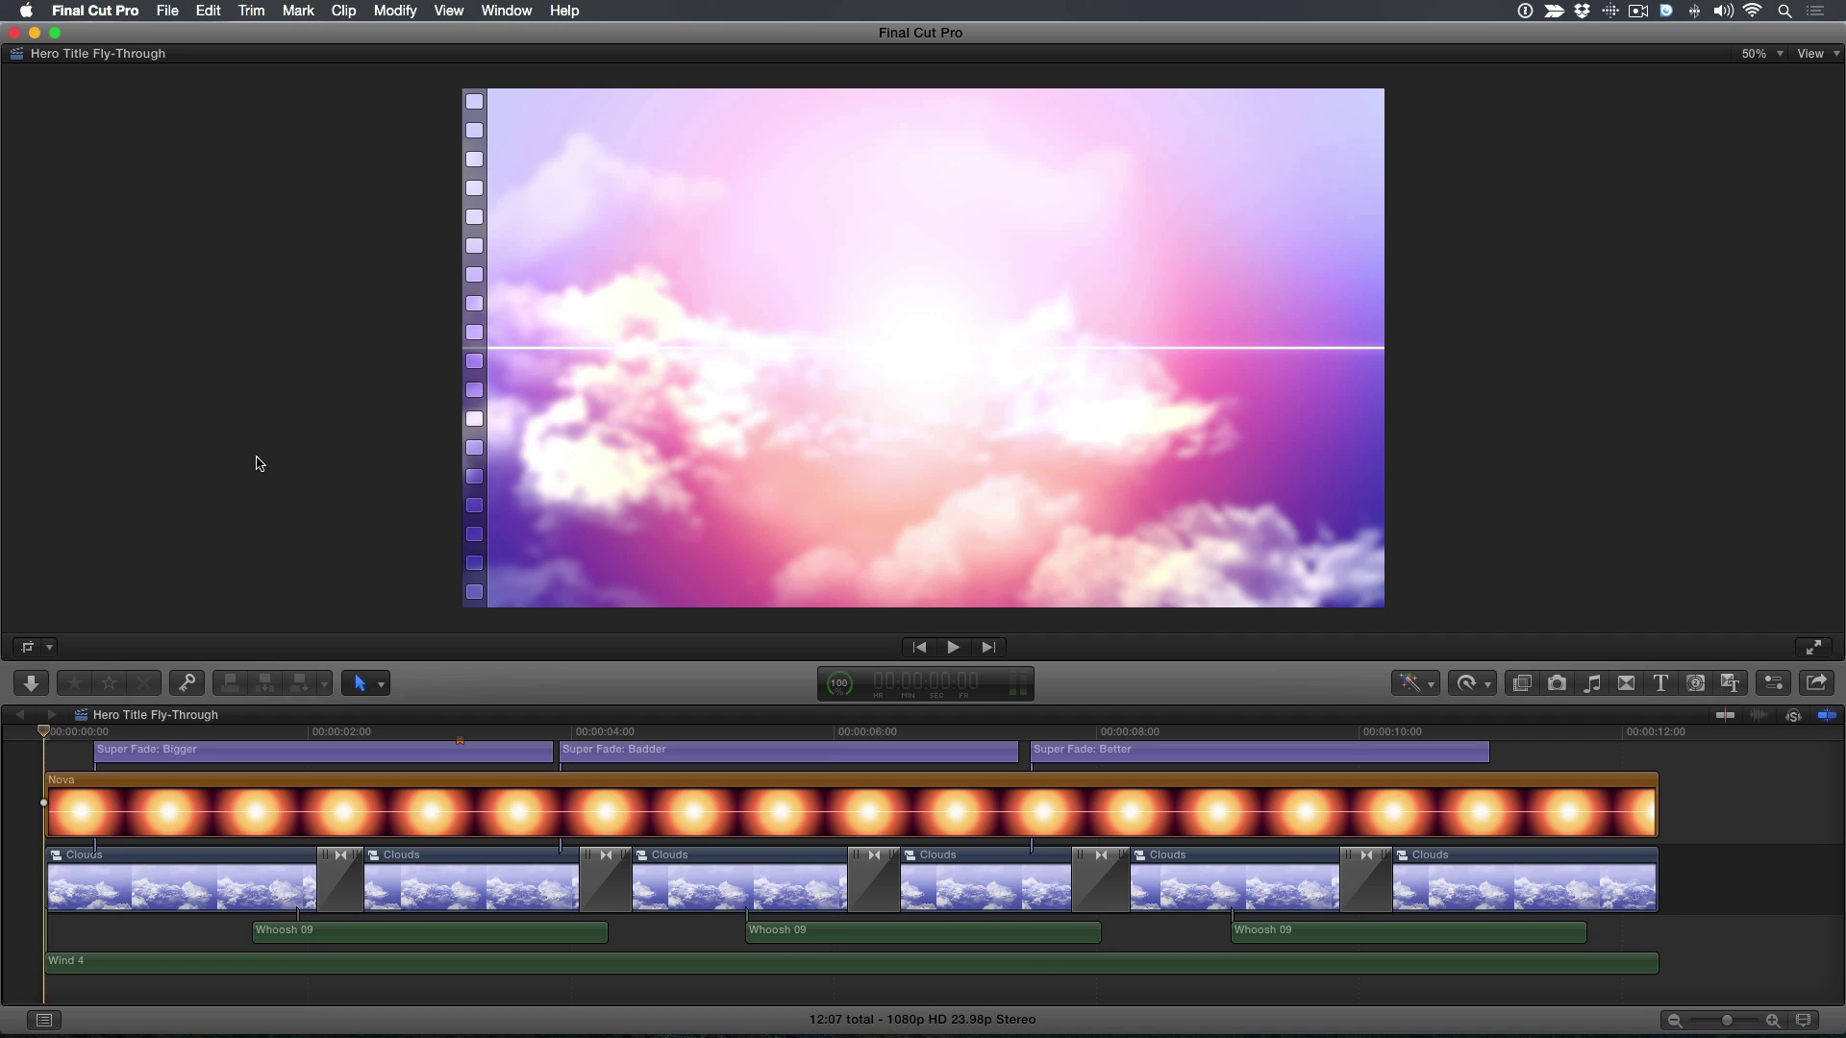
Step: Play the finished Hero Title Fly-Through project, stop it, and show the library's projects
key(space)
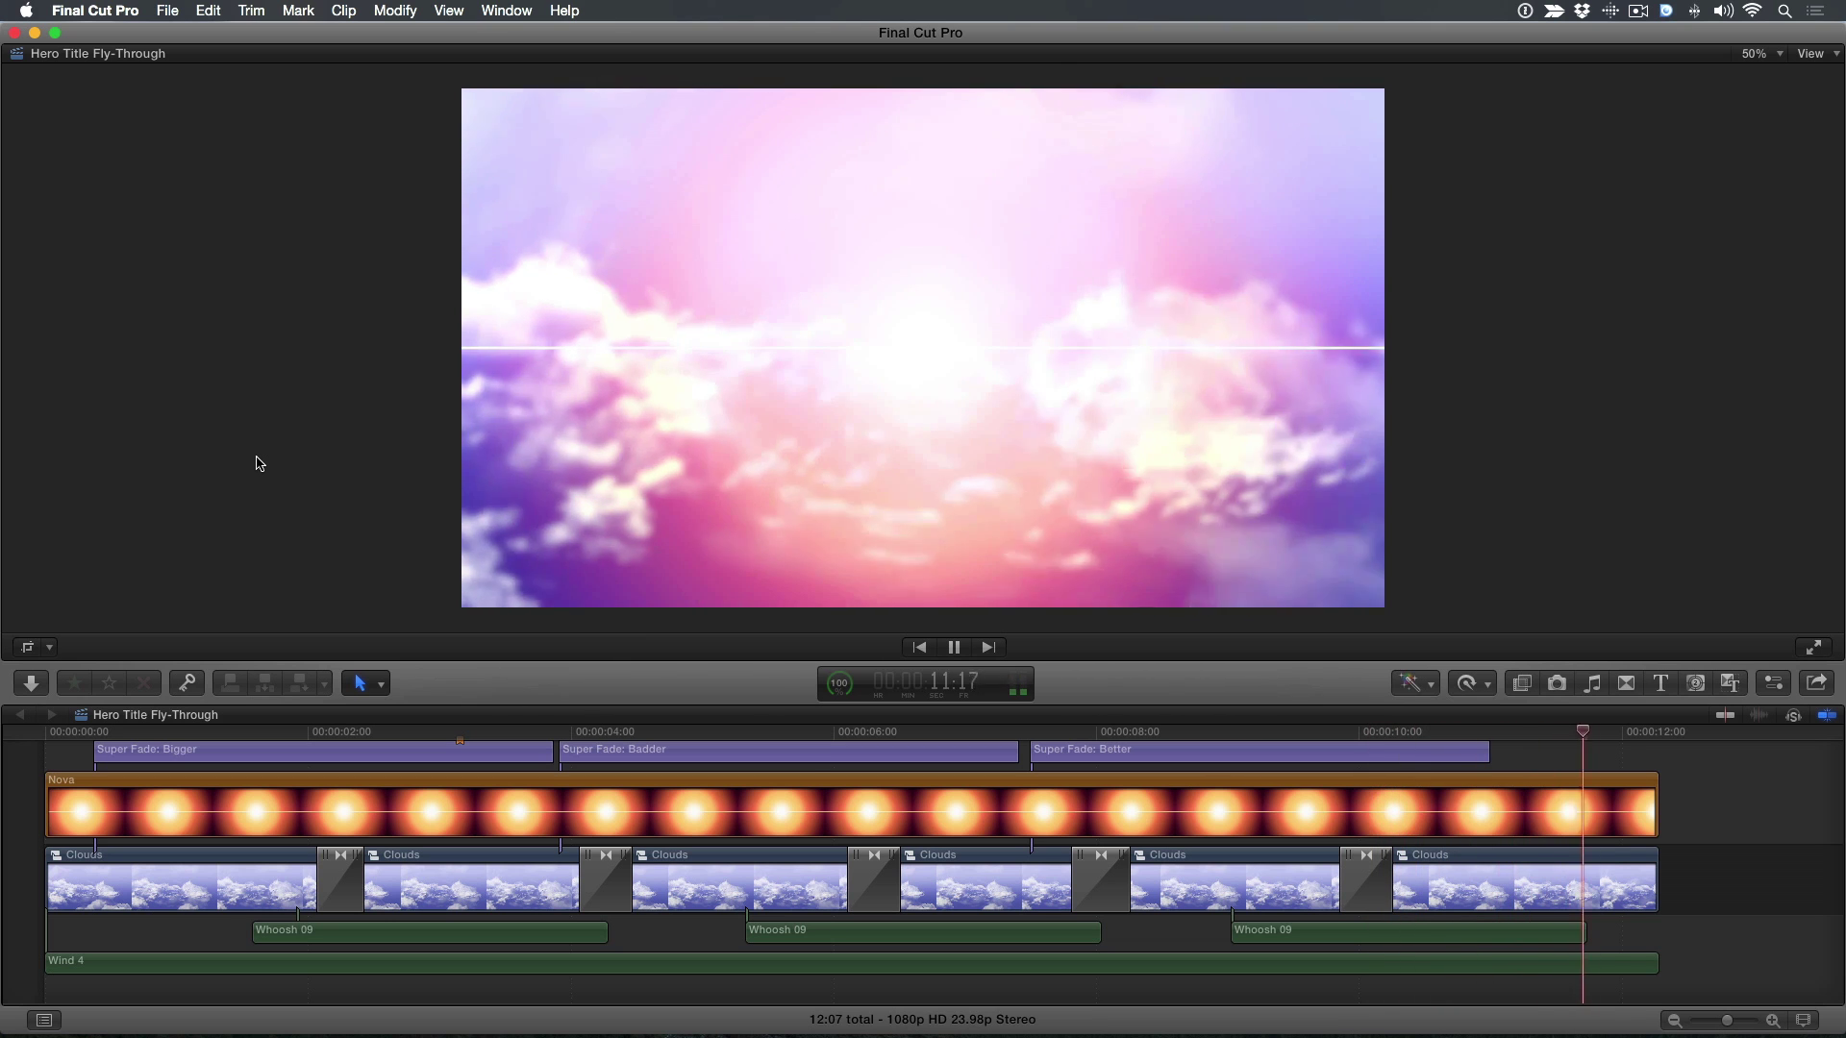
key(space)
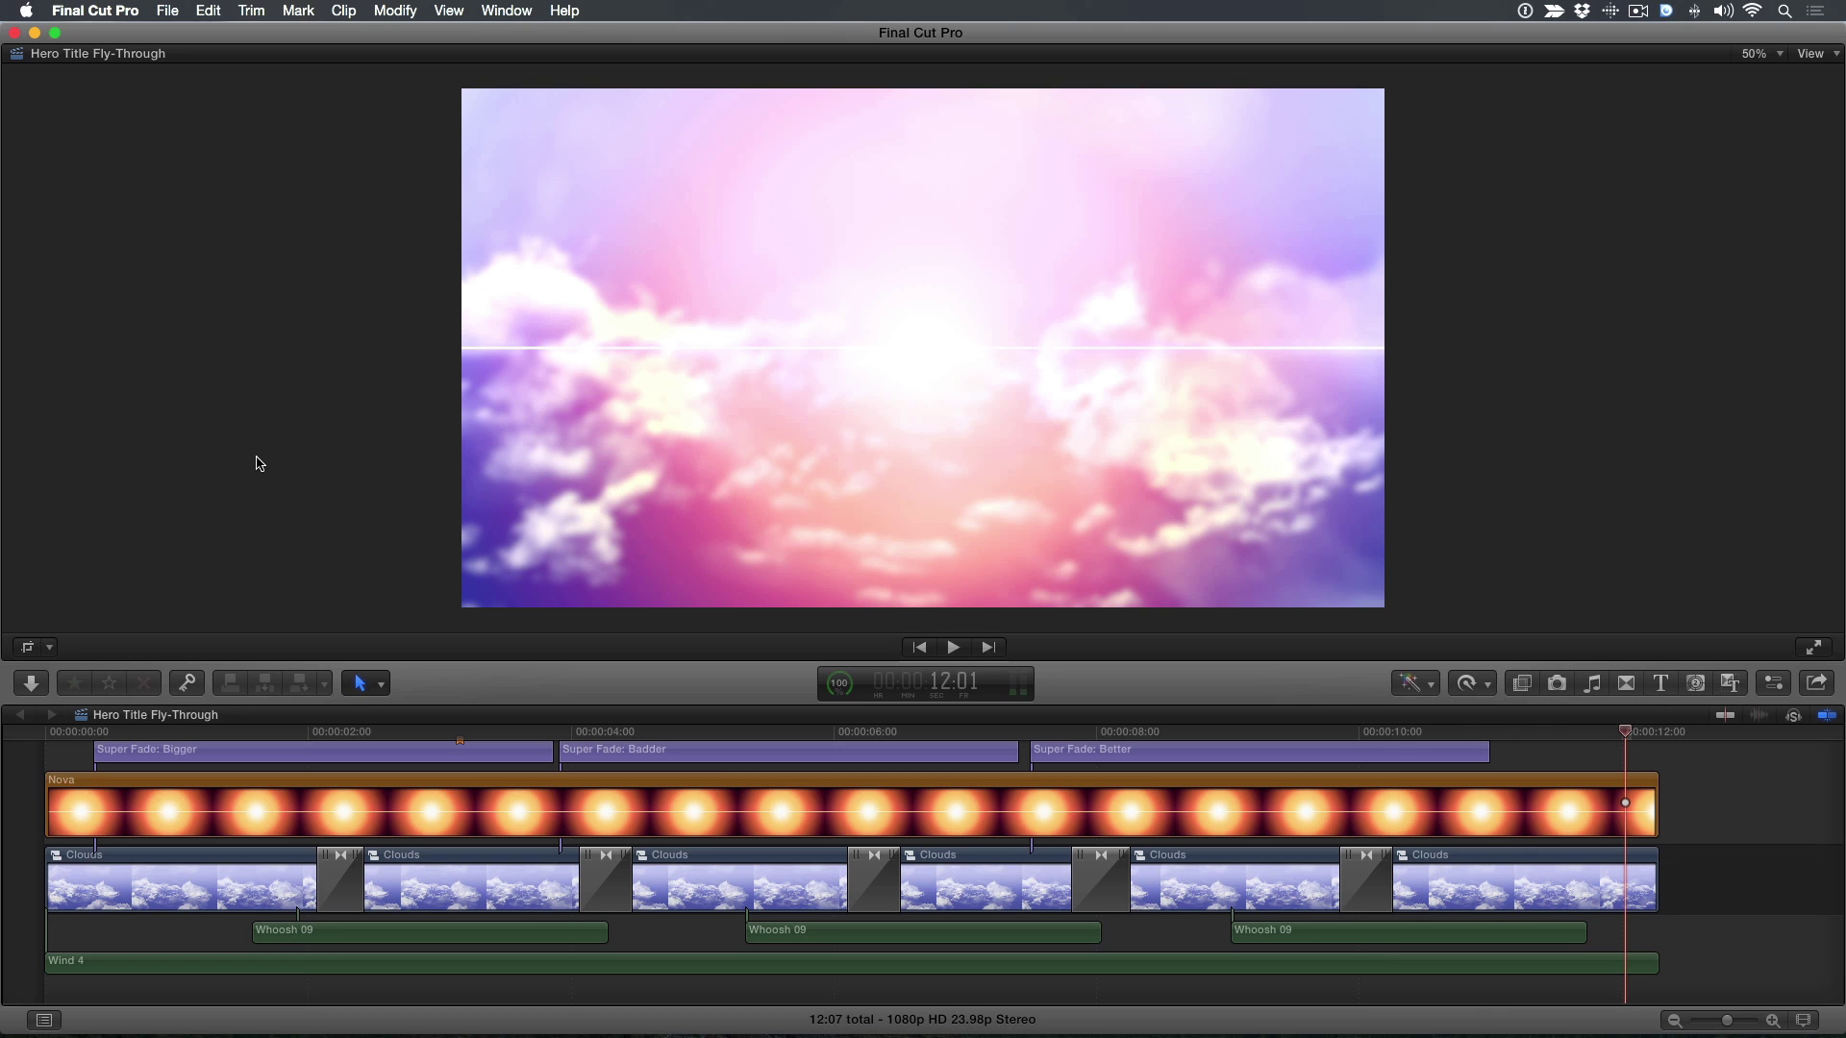
key(super+ctrl+1)
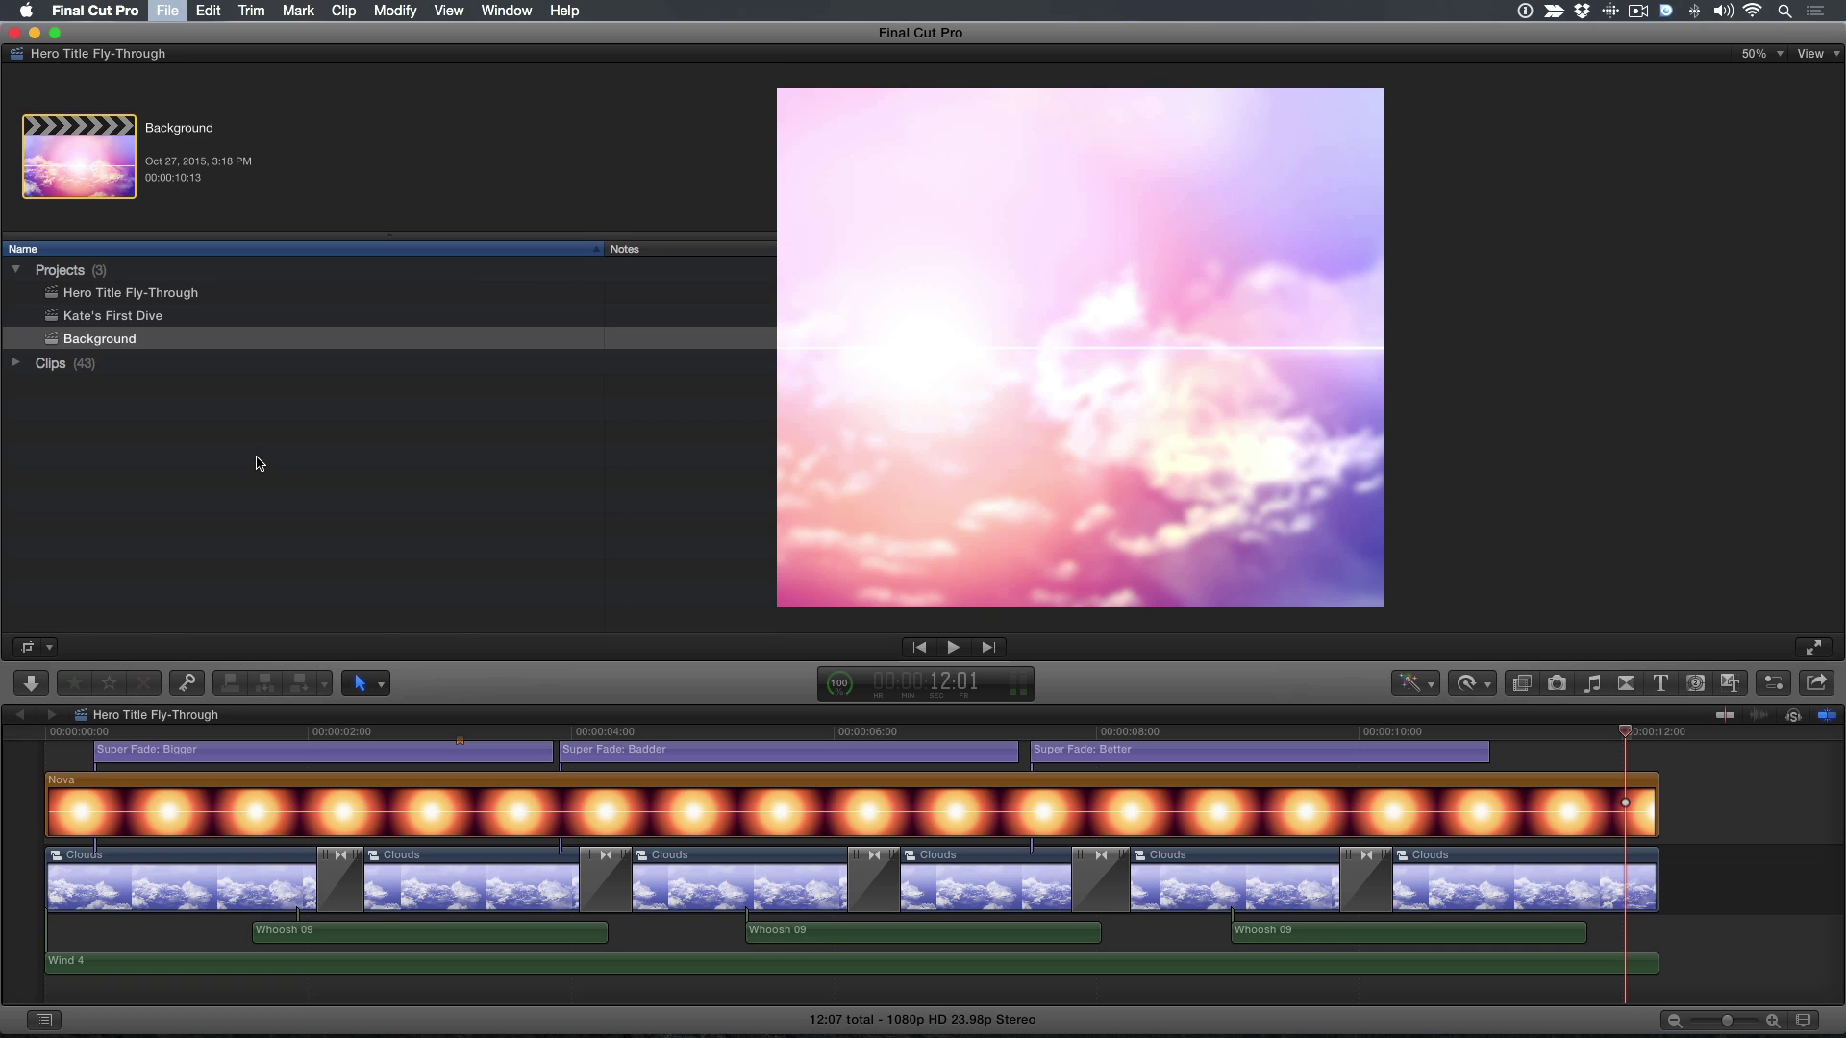
Step: Create a new untitled project and add the Clouds background generator to it
key(super+n)
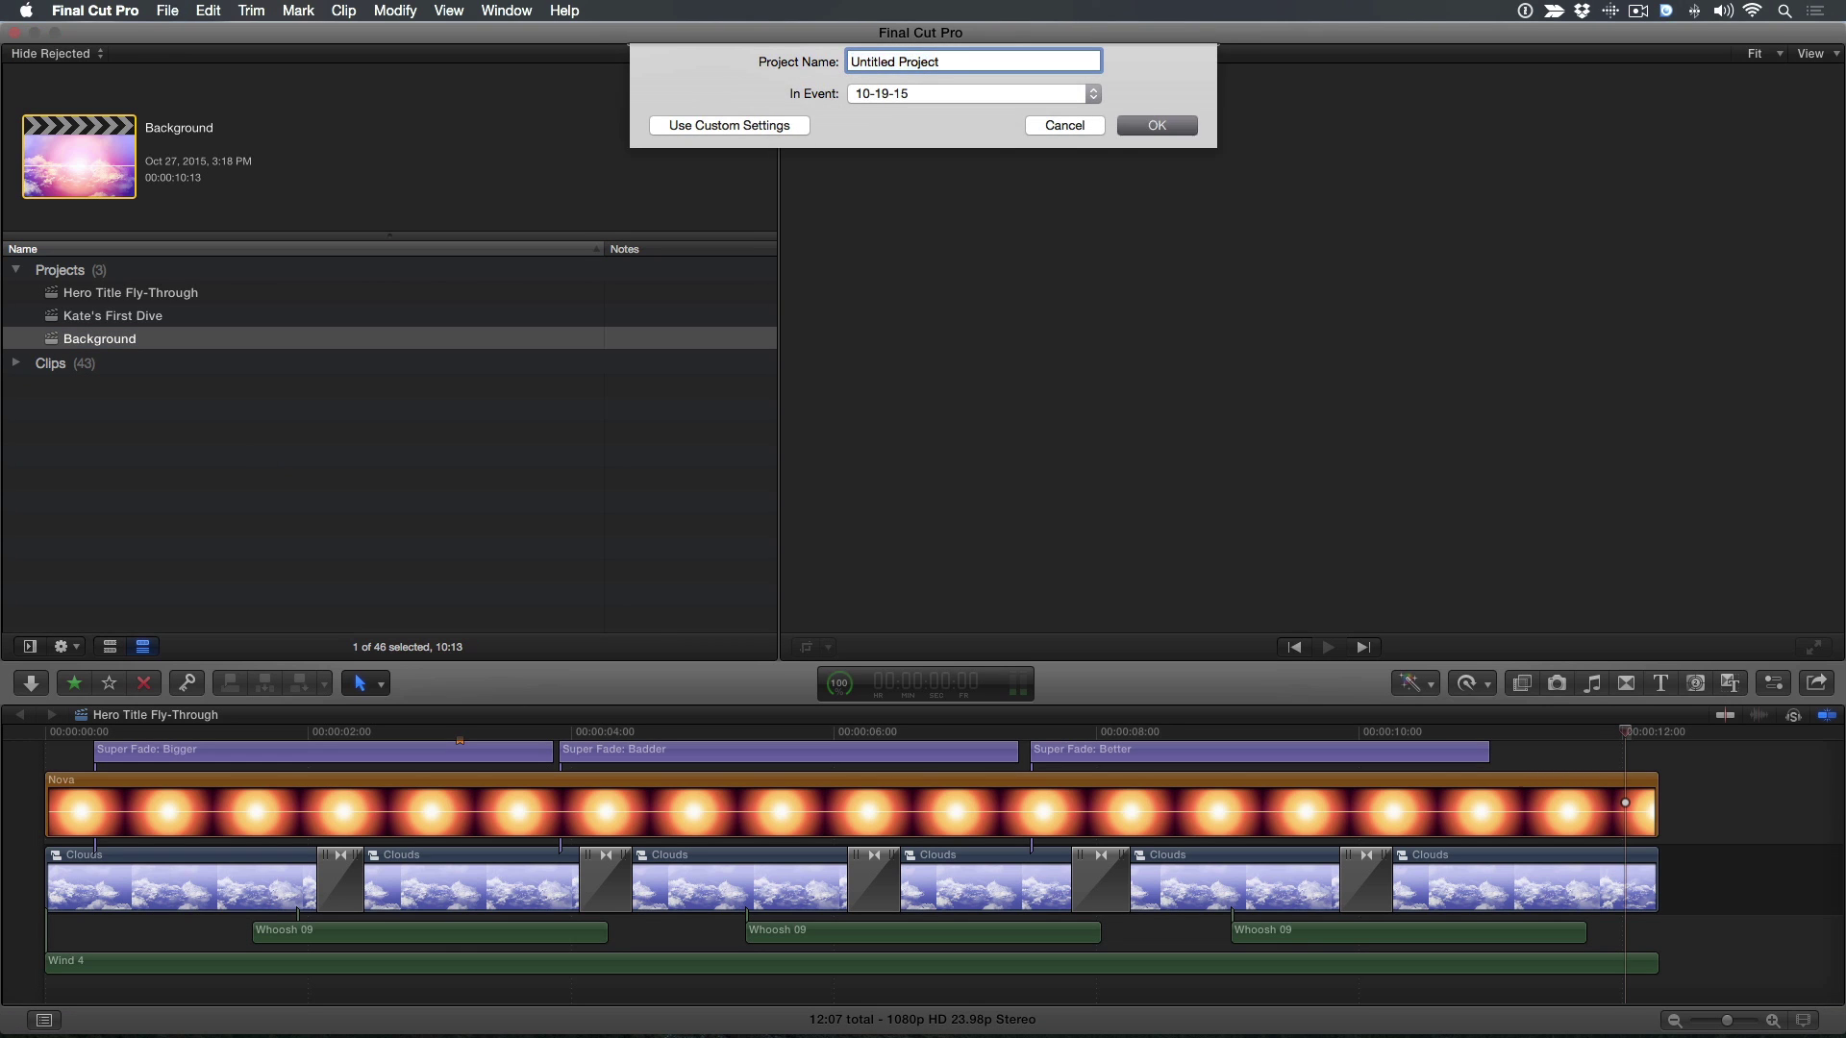
key(Escape)
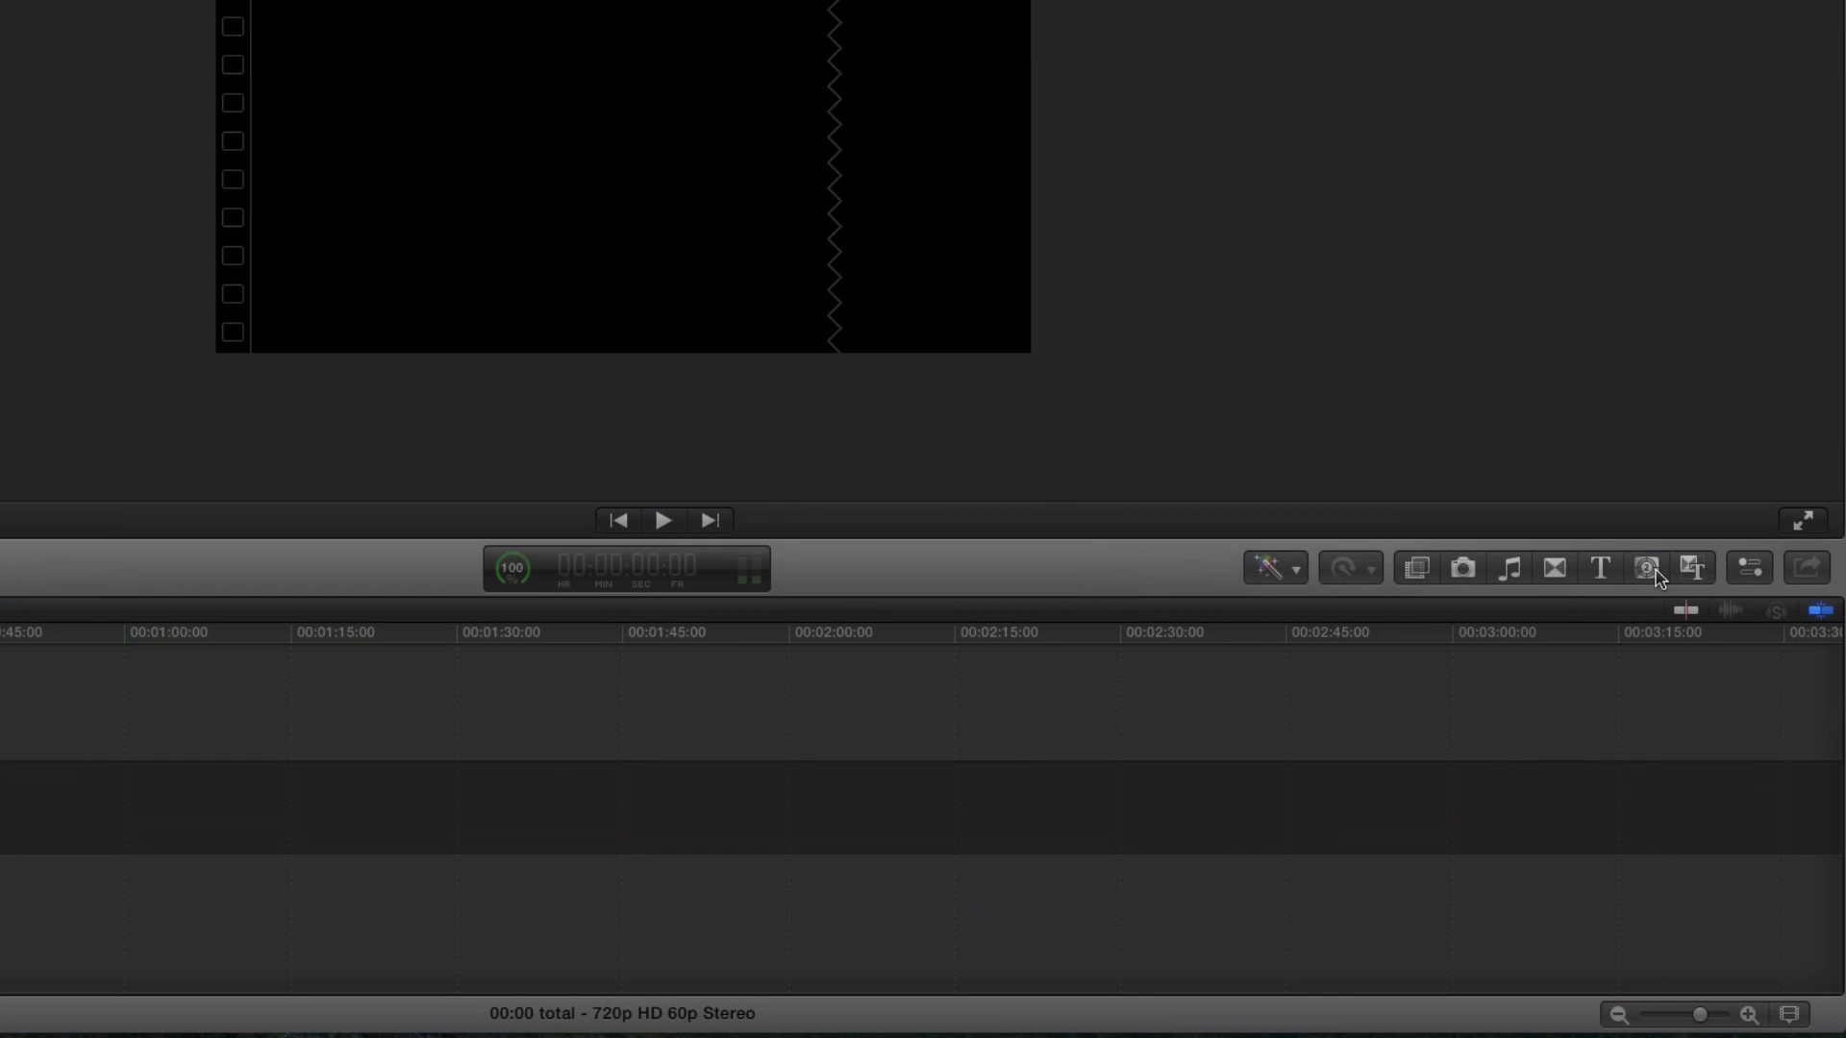
click(1701, 688)
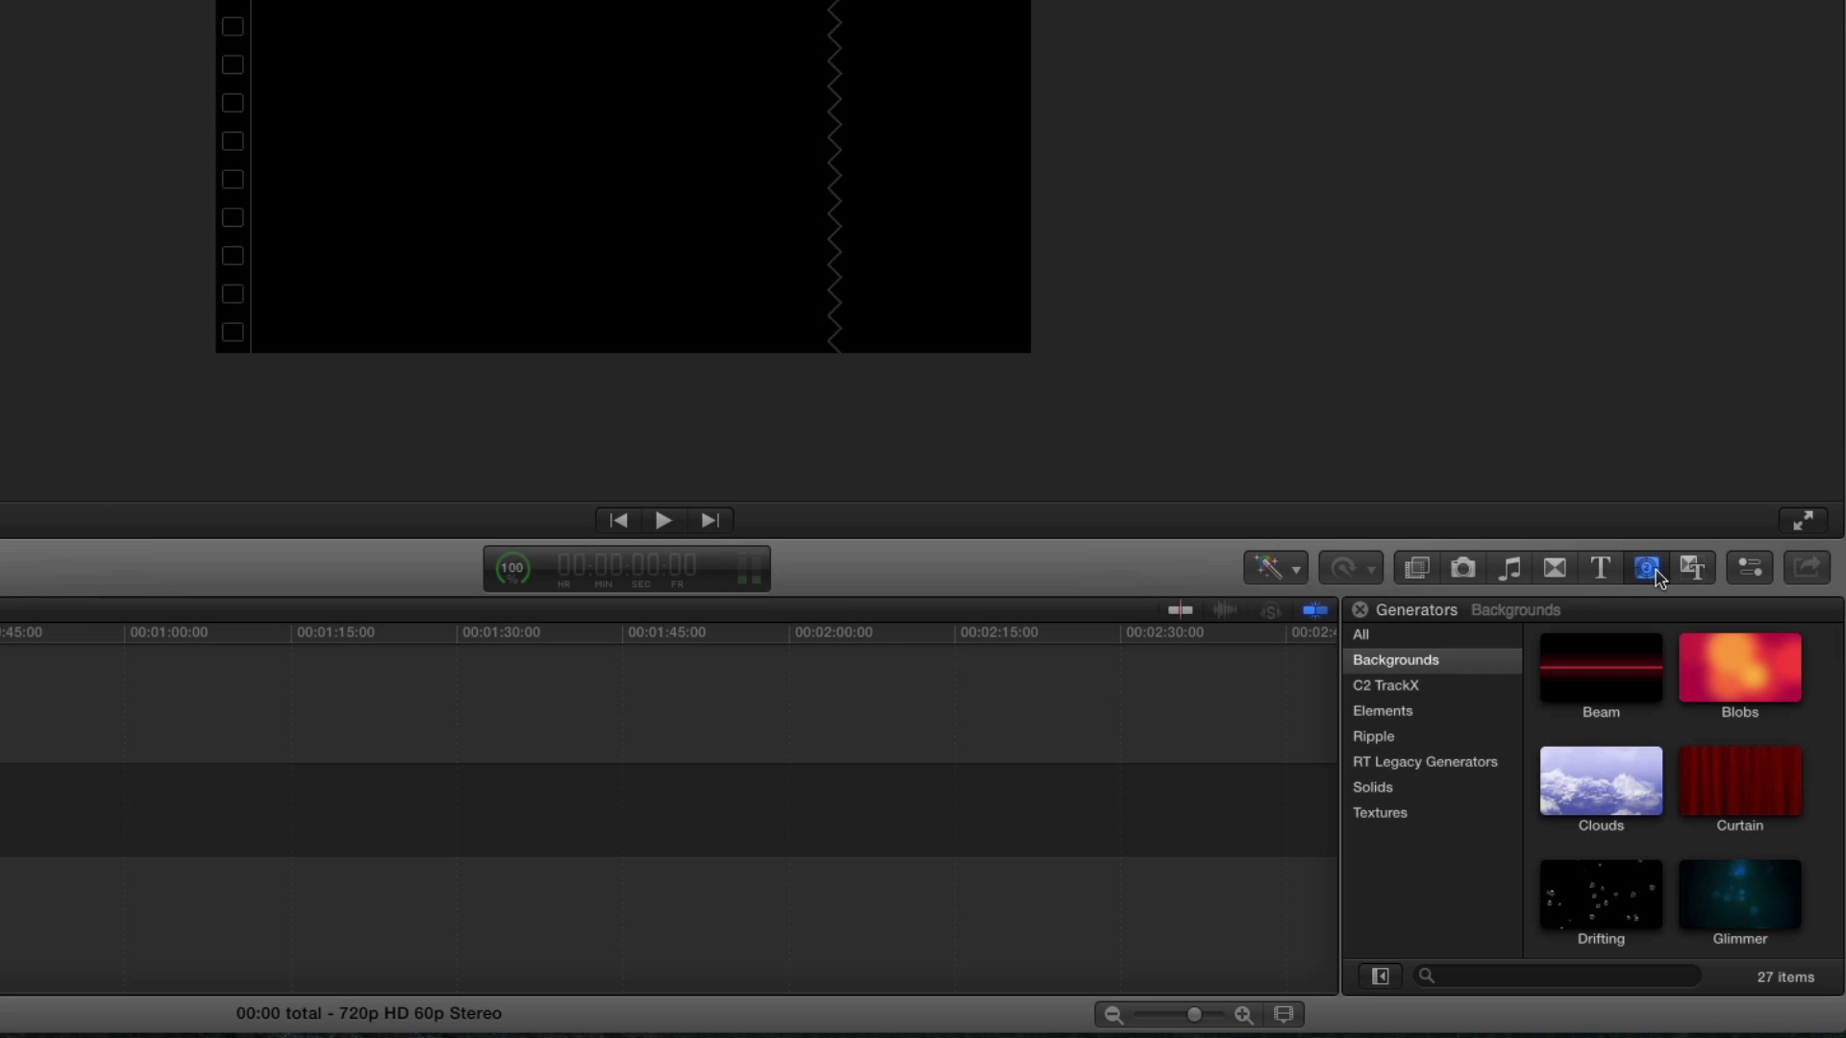
click(1614, 802)
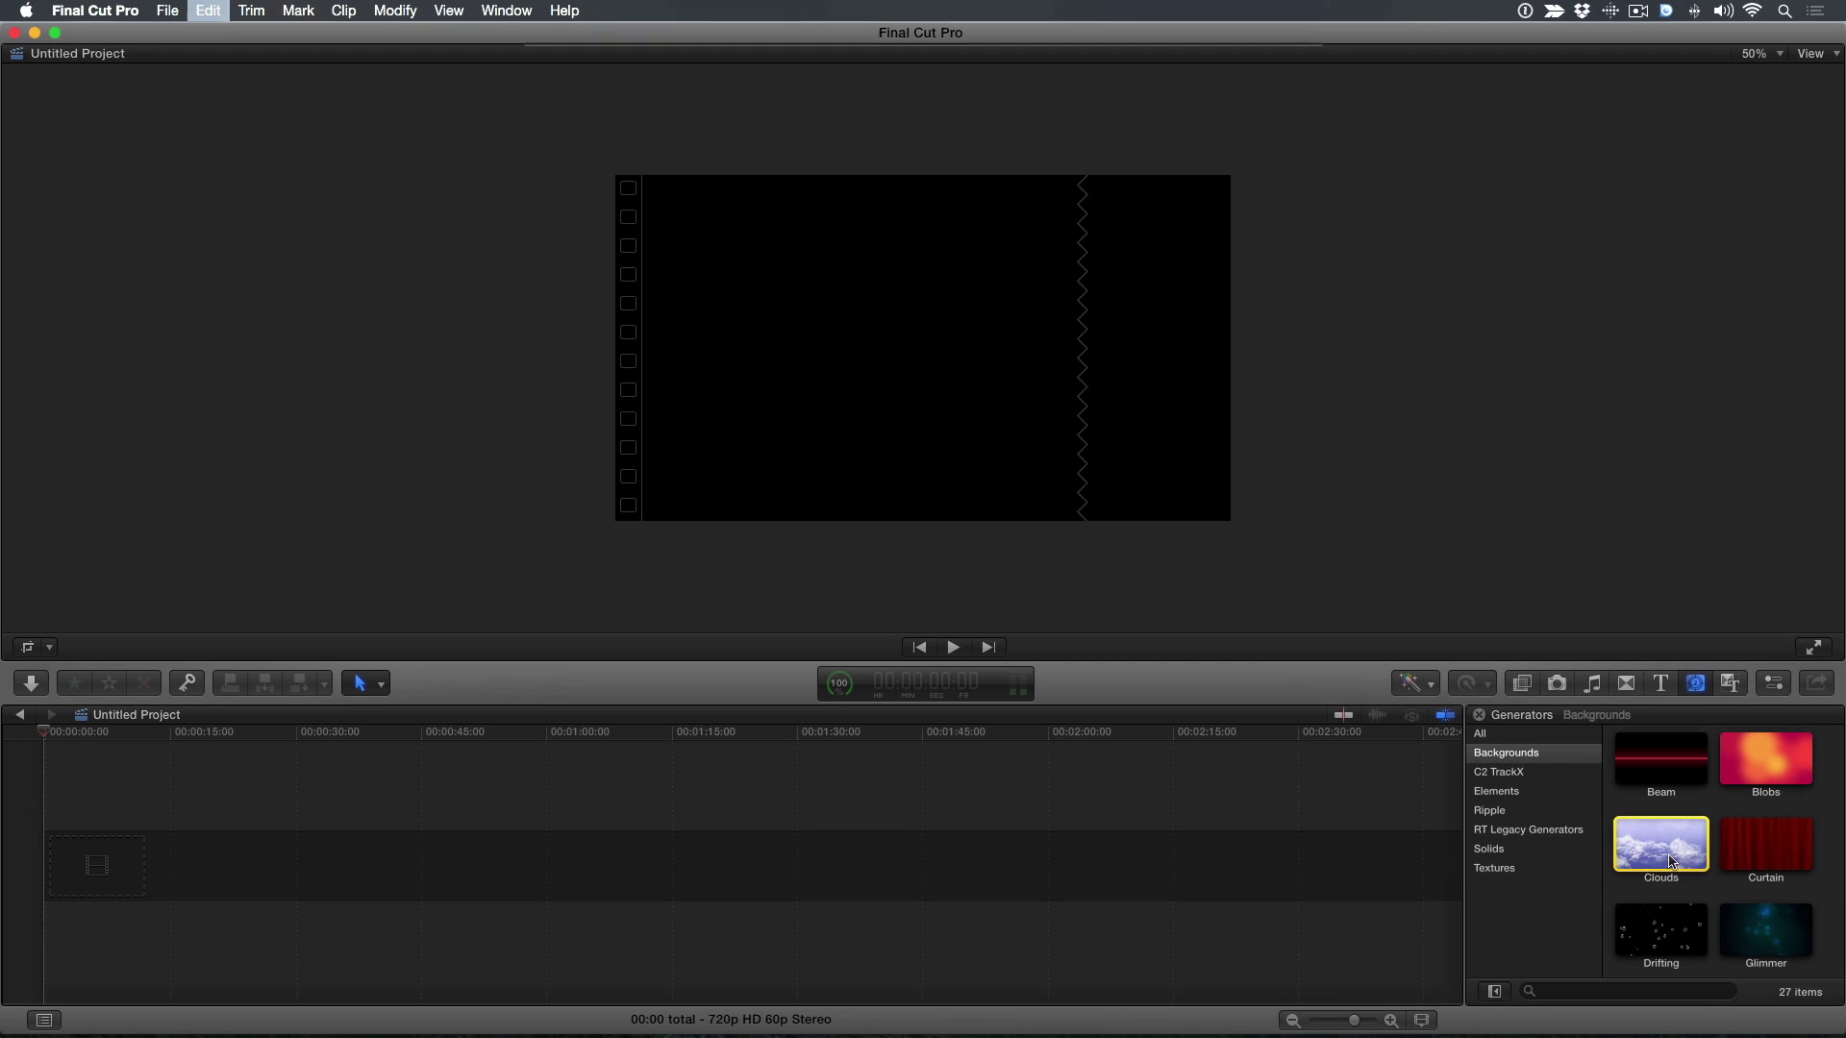
key(e)
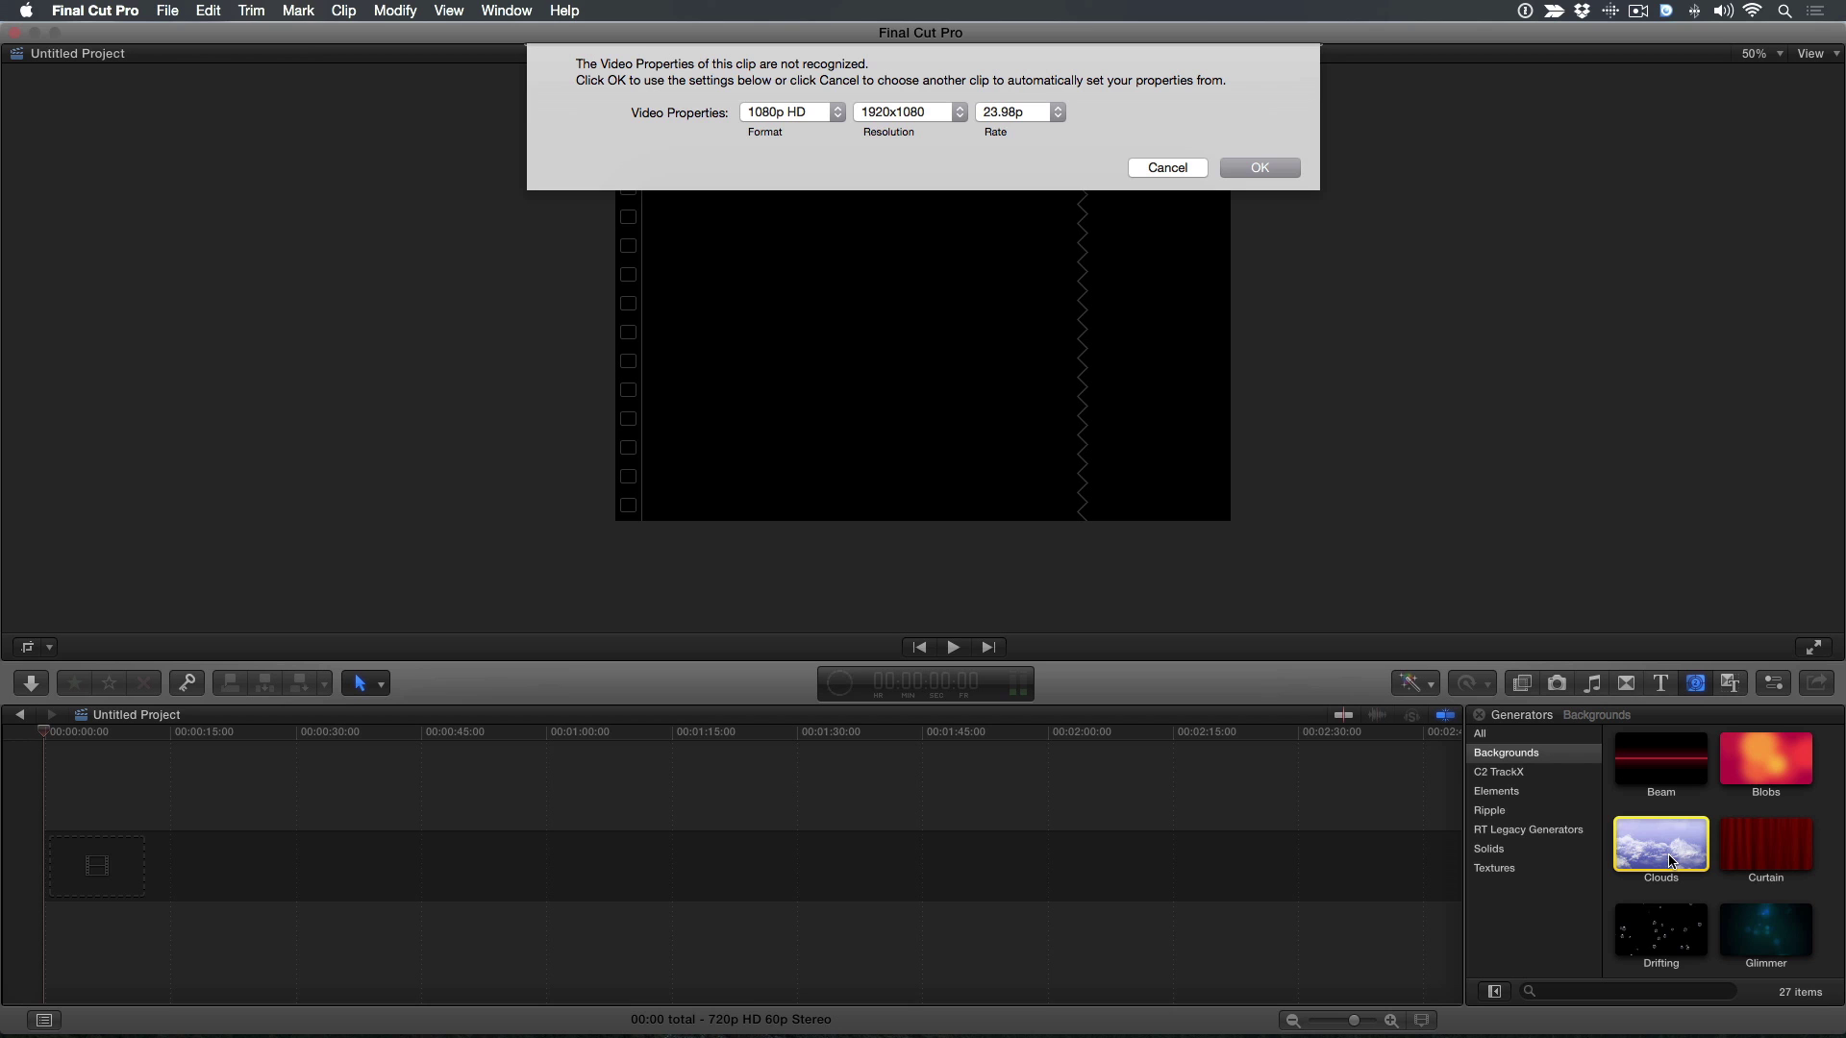
Step: Accept 1080p HD 1920x1080 23.98p properties and preview the 01:40:00 Clouds clip, leaving its speed unchanged
key(Return)
drag(875, 736, 657, 762)
click(662, 839)
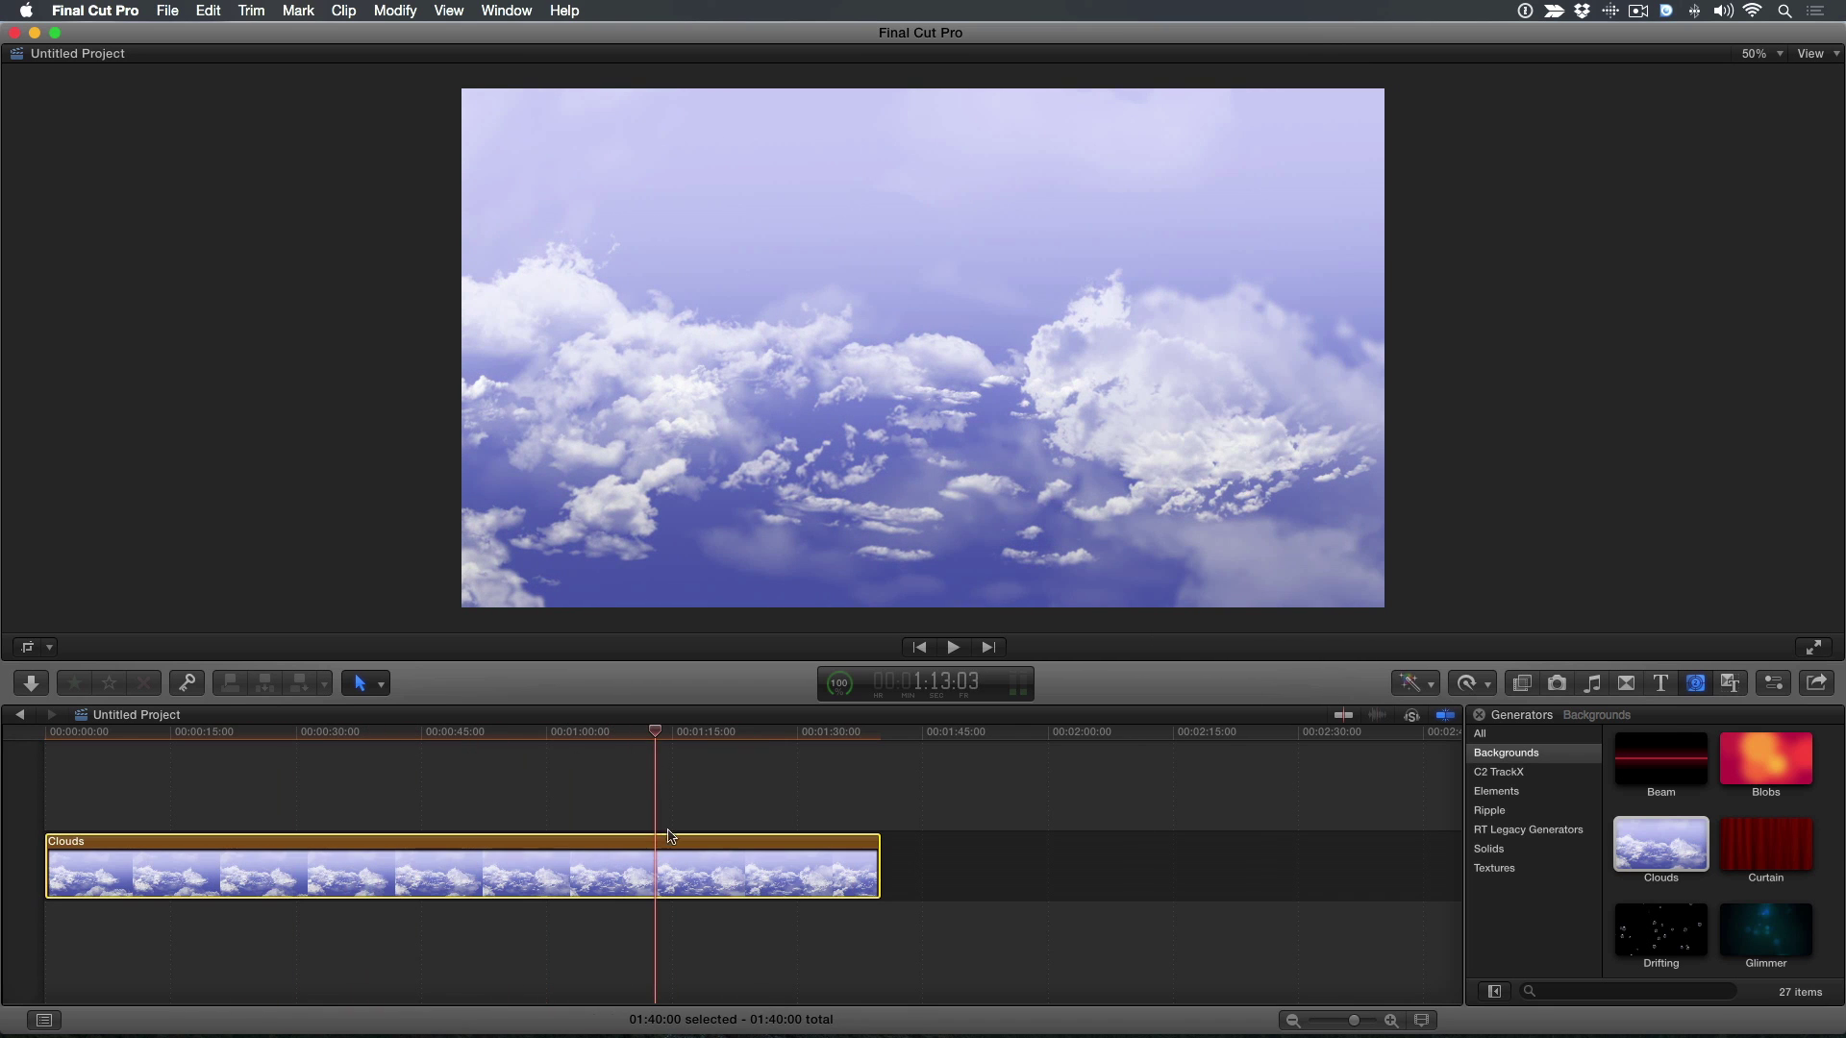
click(1487, 687)
mouse_move(1487, 712)
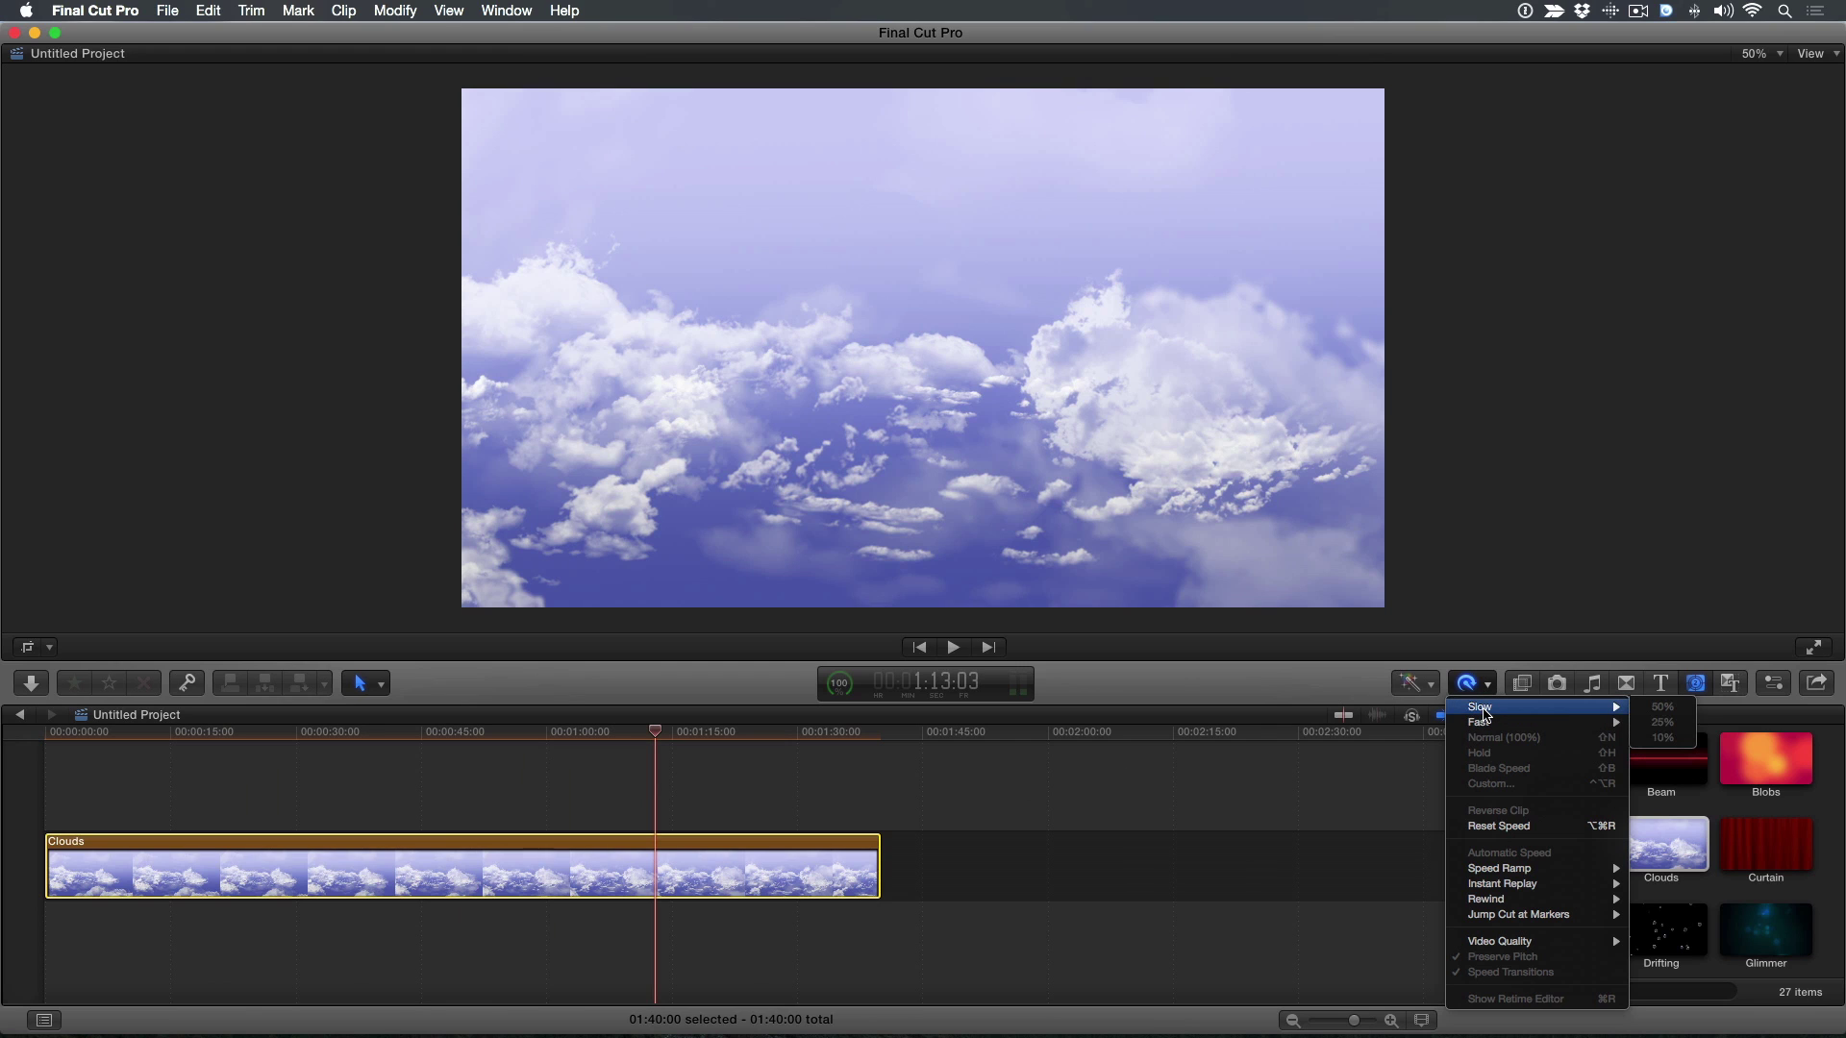
click(1337, 716)
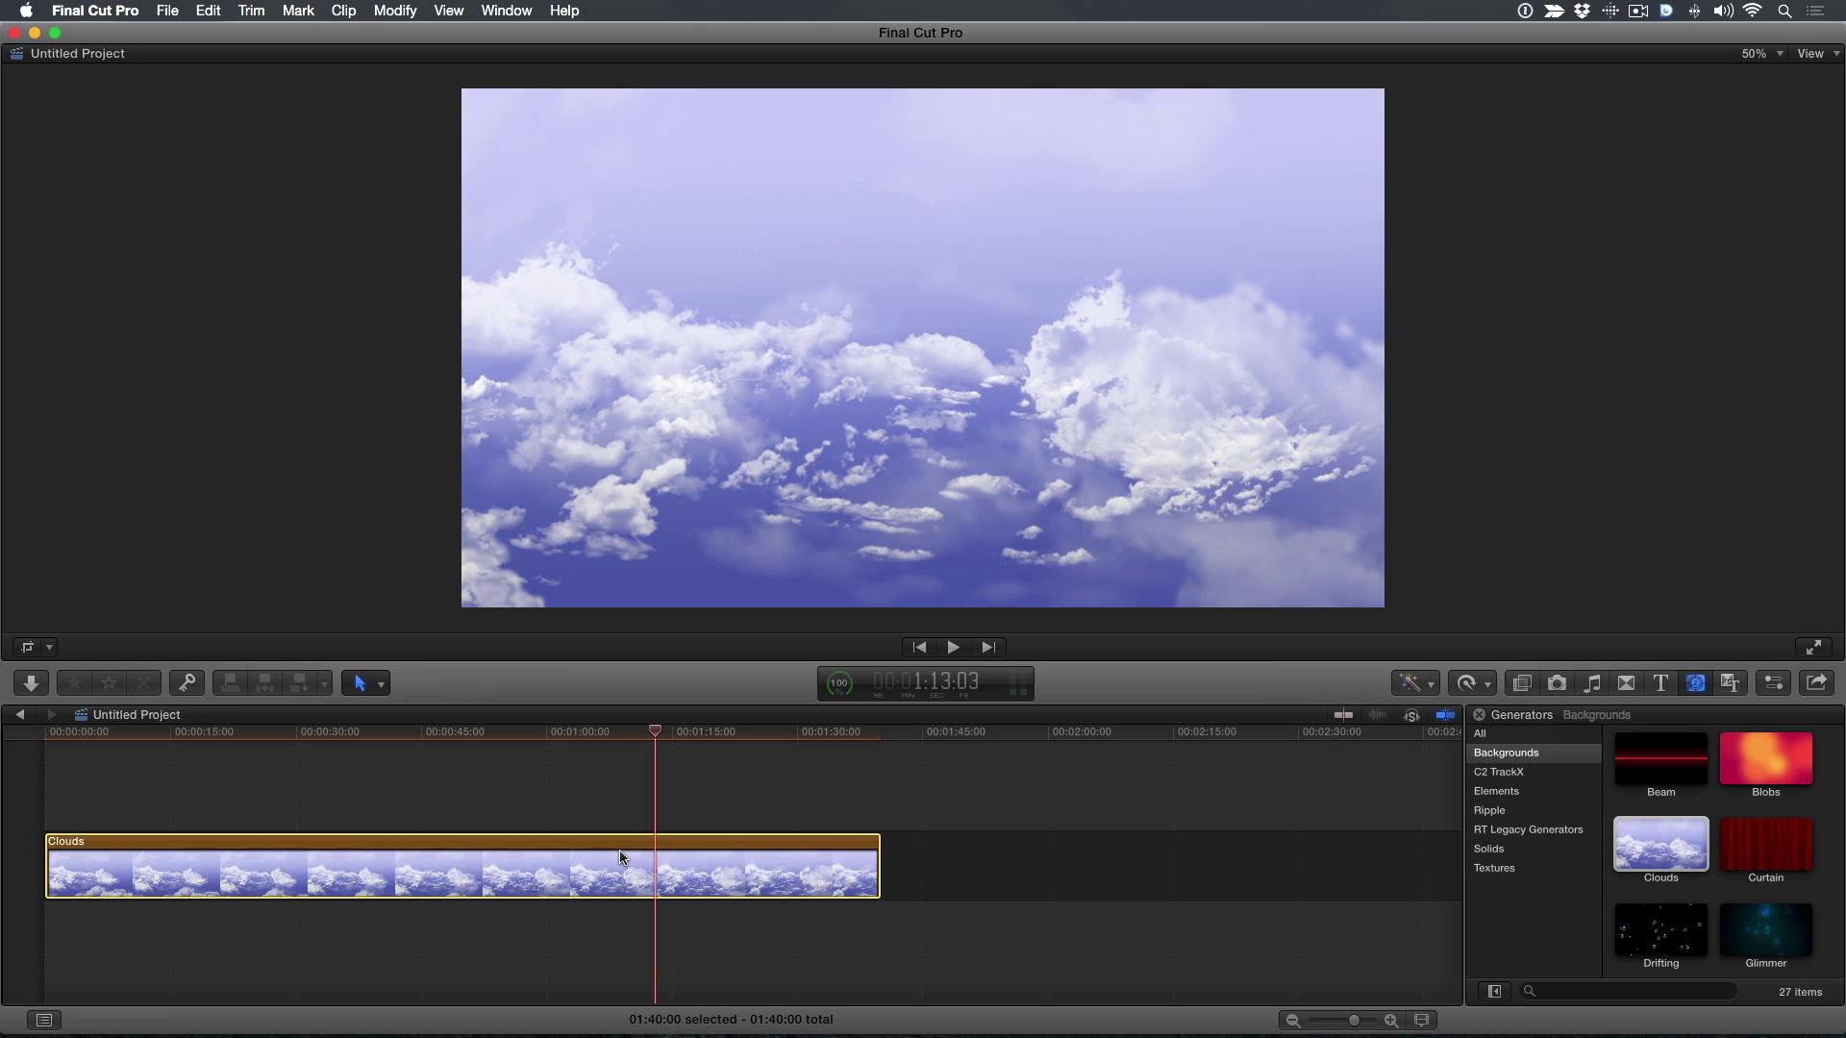
Step: Wrap the Clouds clip into a compound clip named 'Cloud Fly-Through' using Option+G
key(alt+g)
text(Cloud Fly-Through)
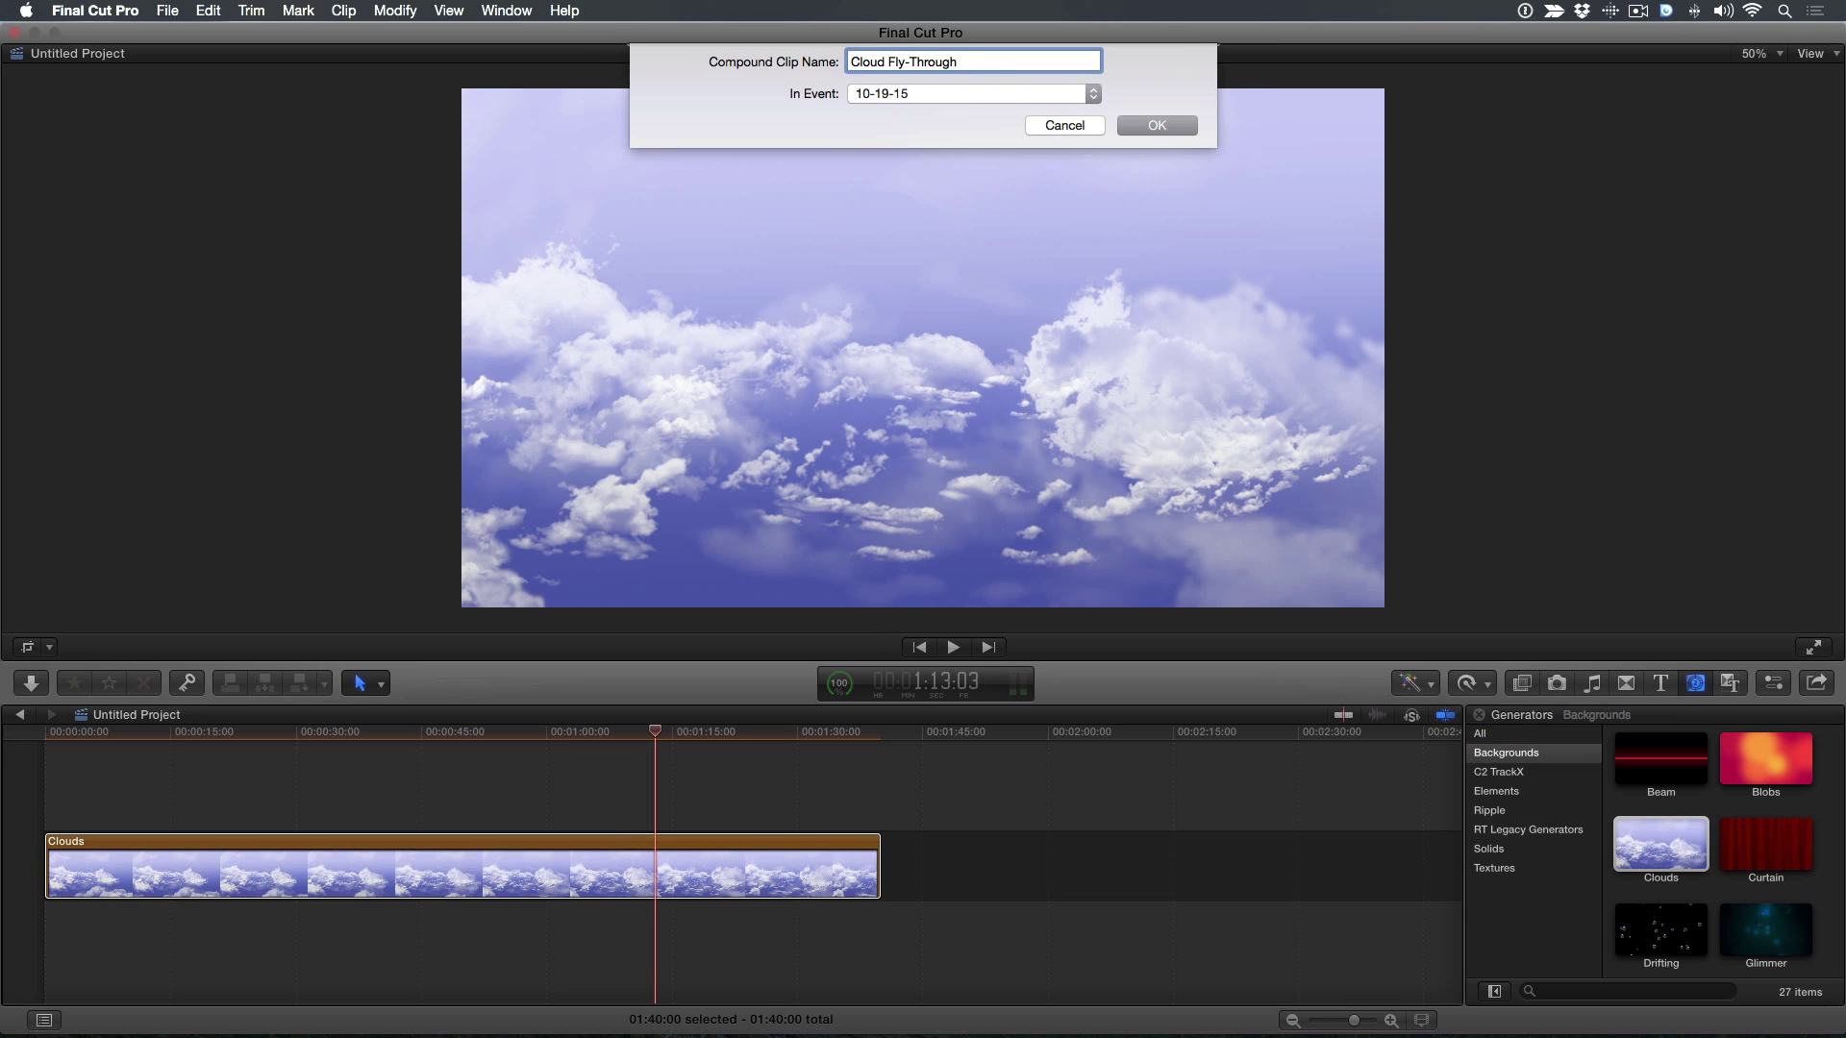
key(Return)
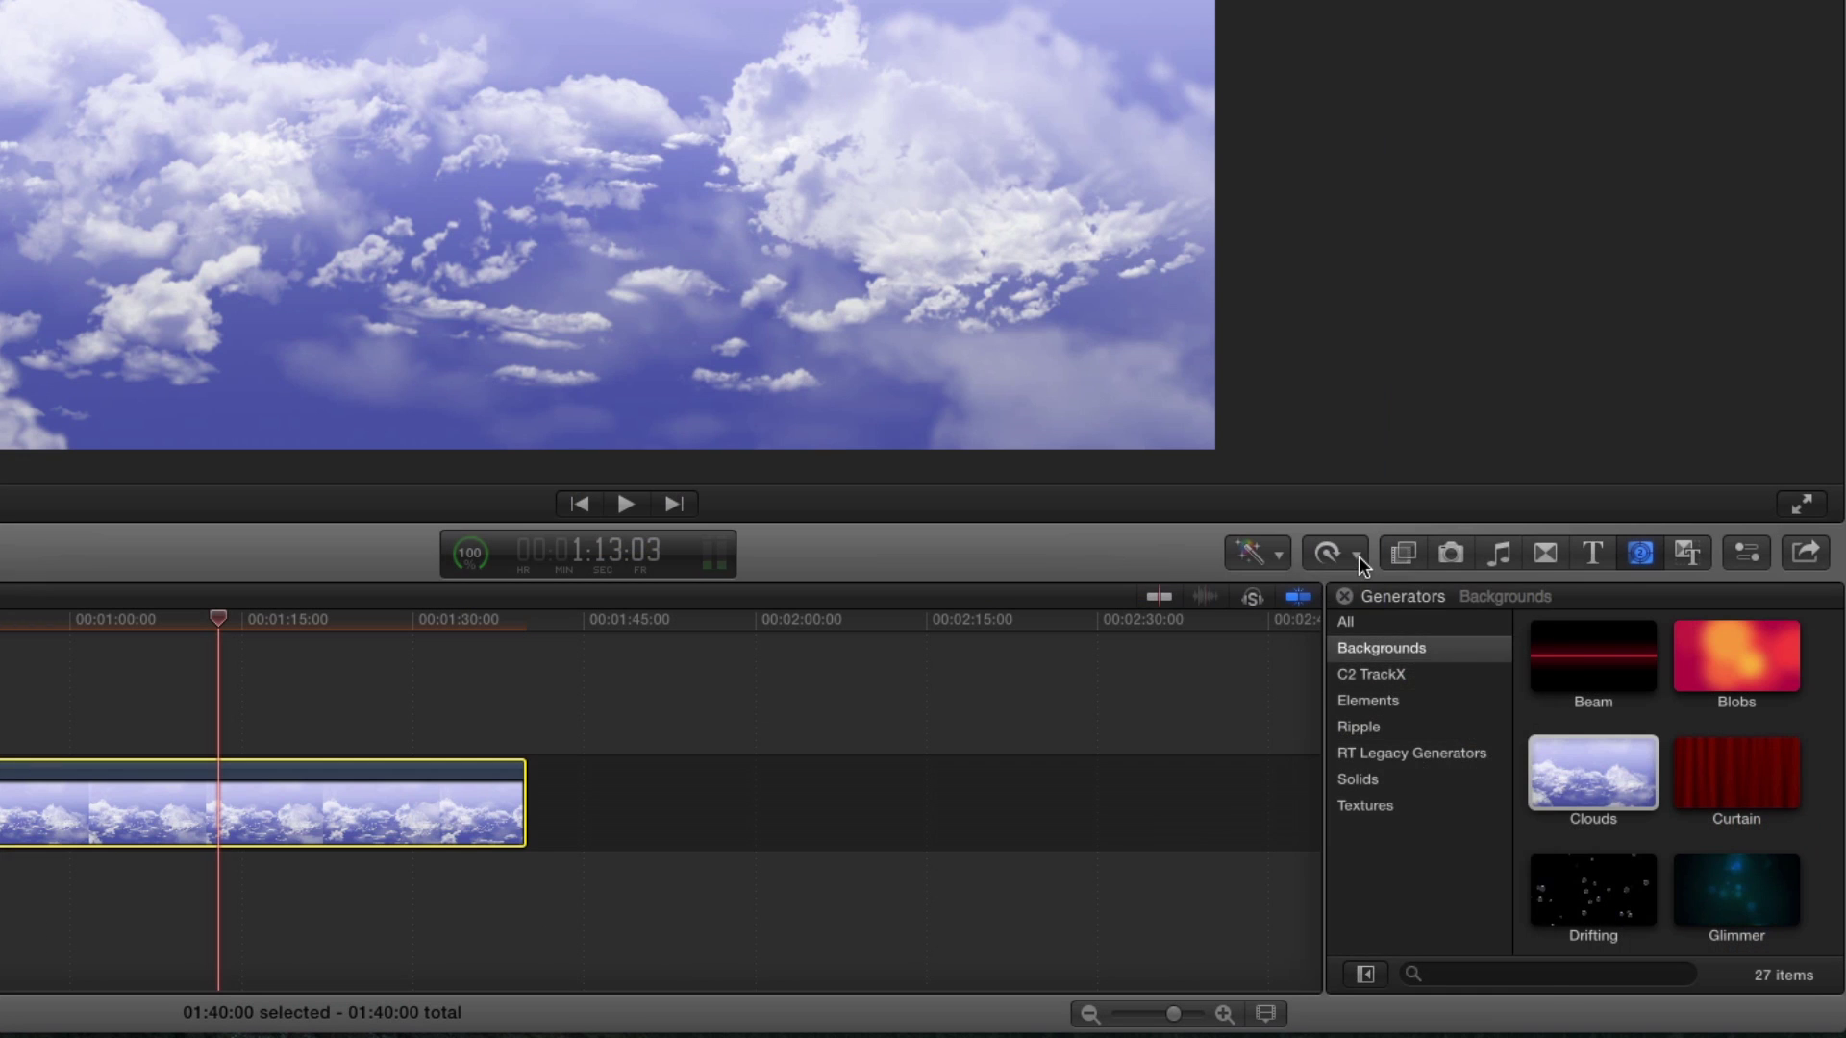
Step: Set a custom 4000% speed on the Cloud Fly-Through compound clip
click(1355, 554)
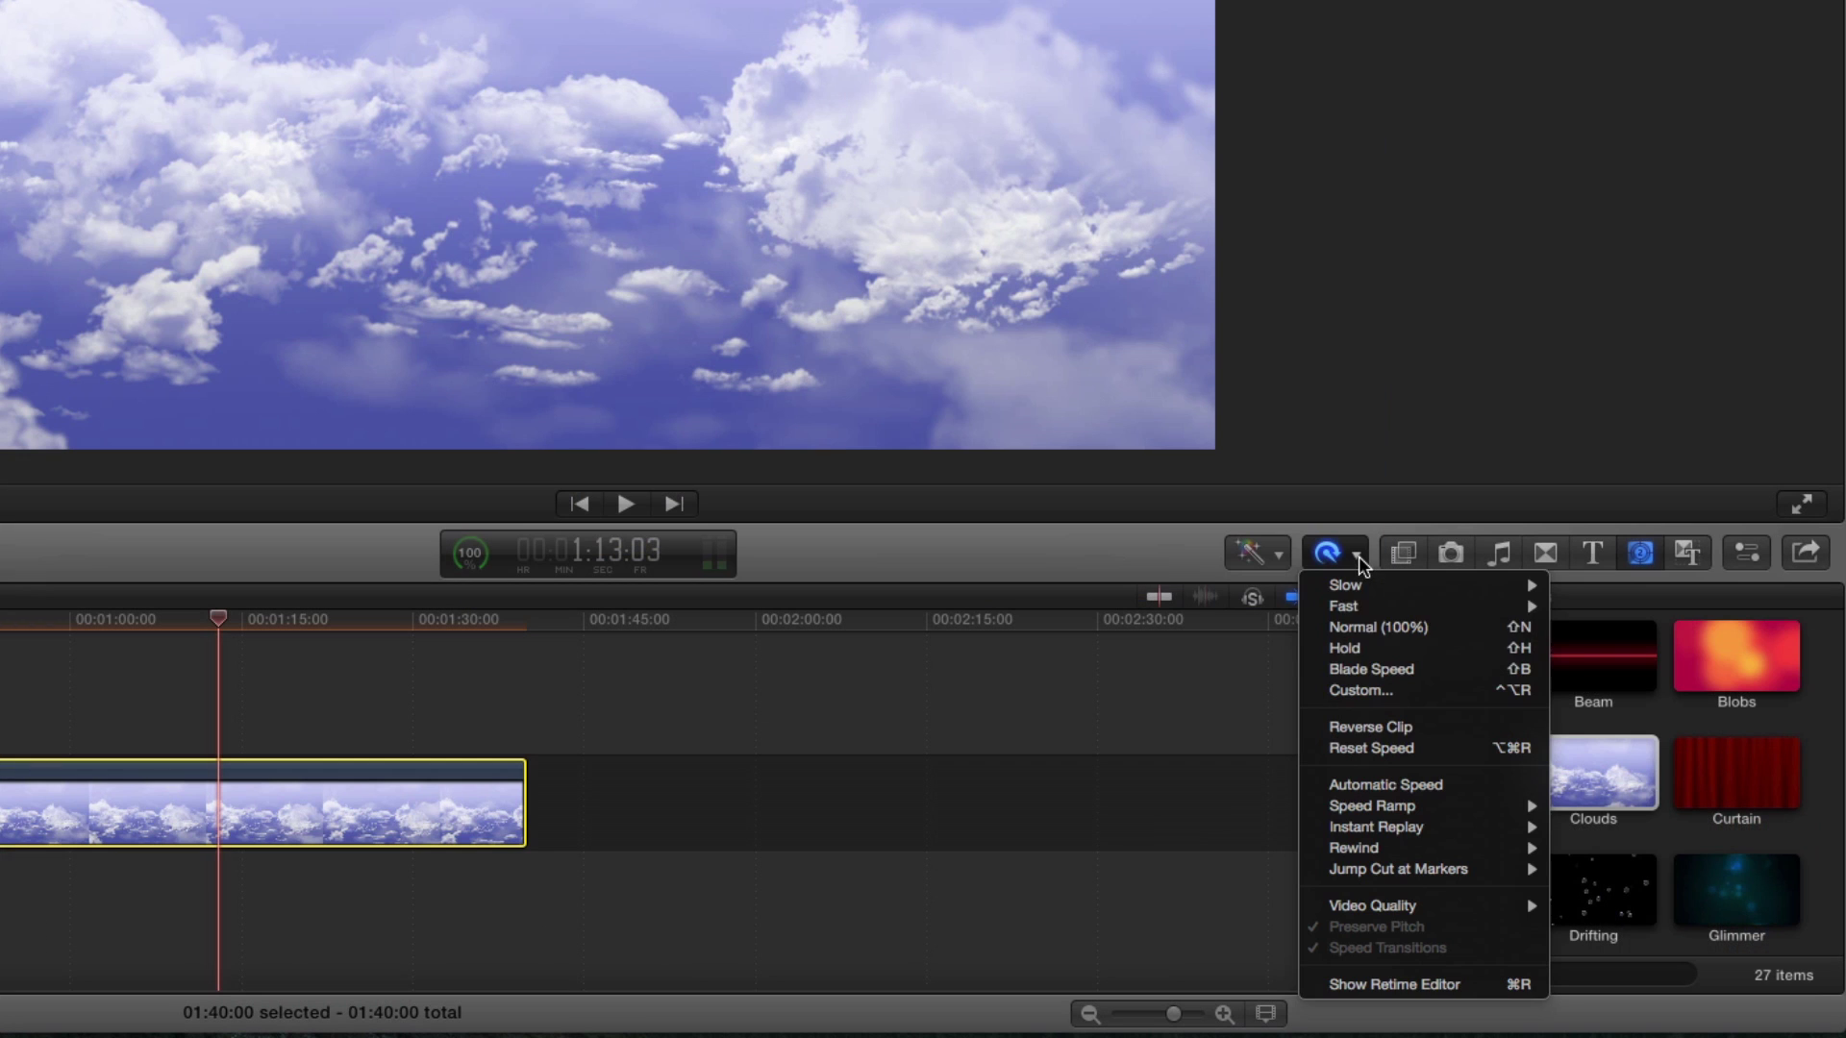
click(1359, 690)
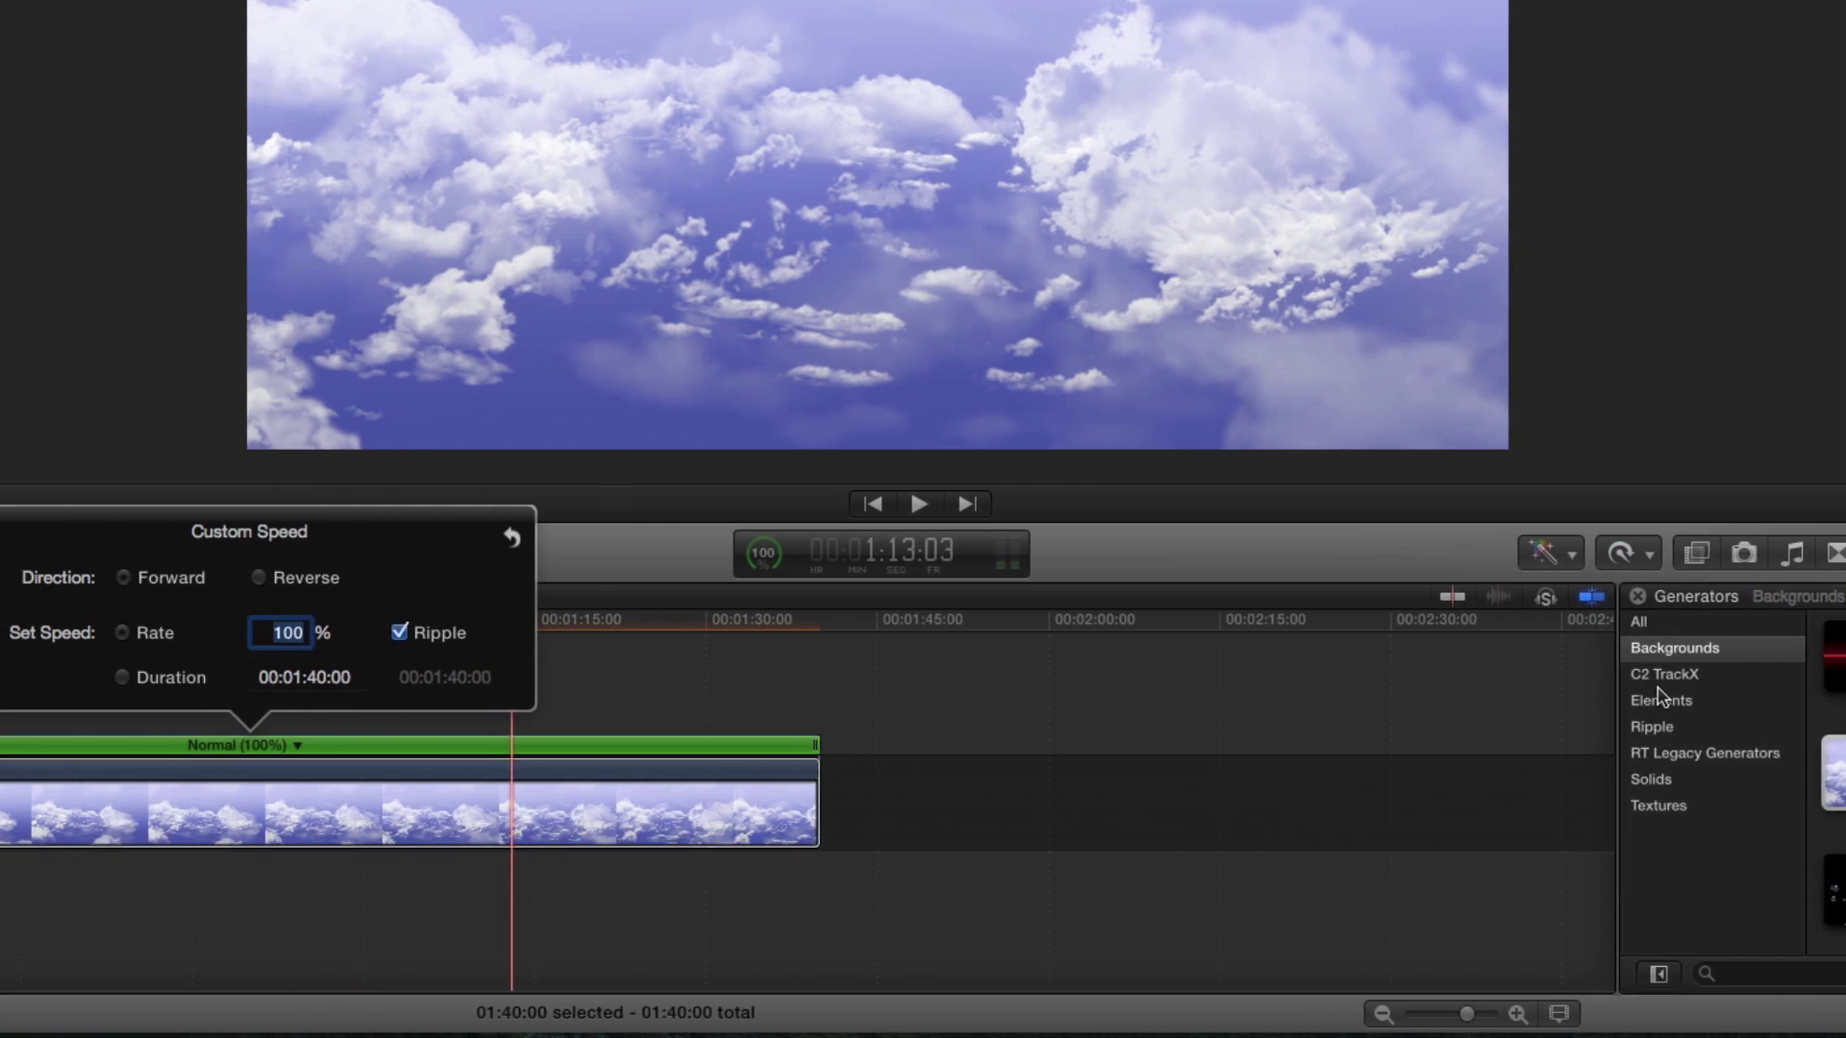
text(4000)
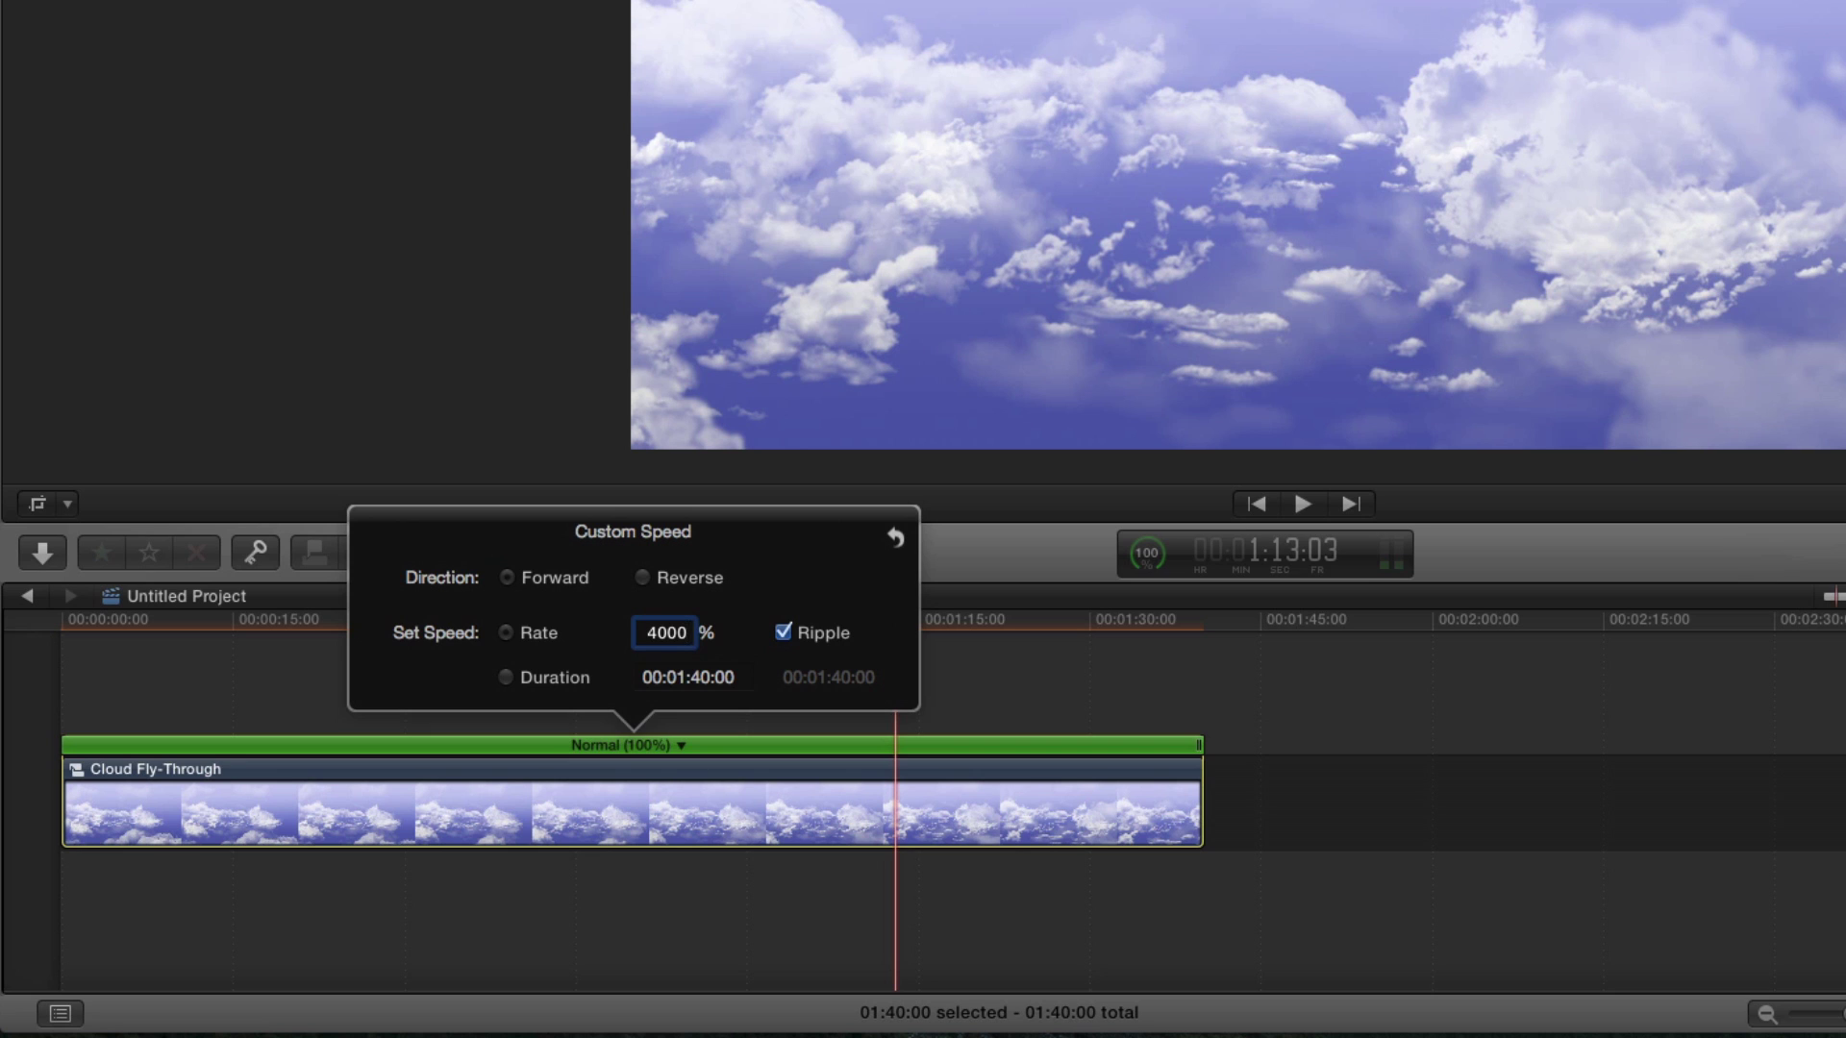
key(Return)
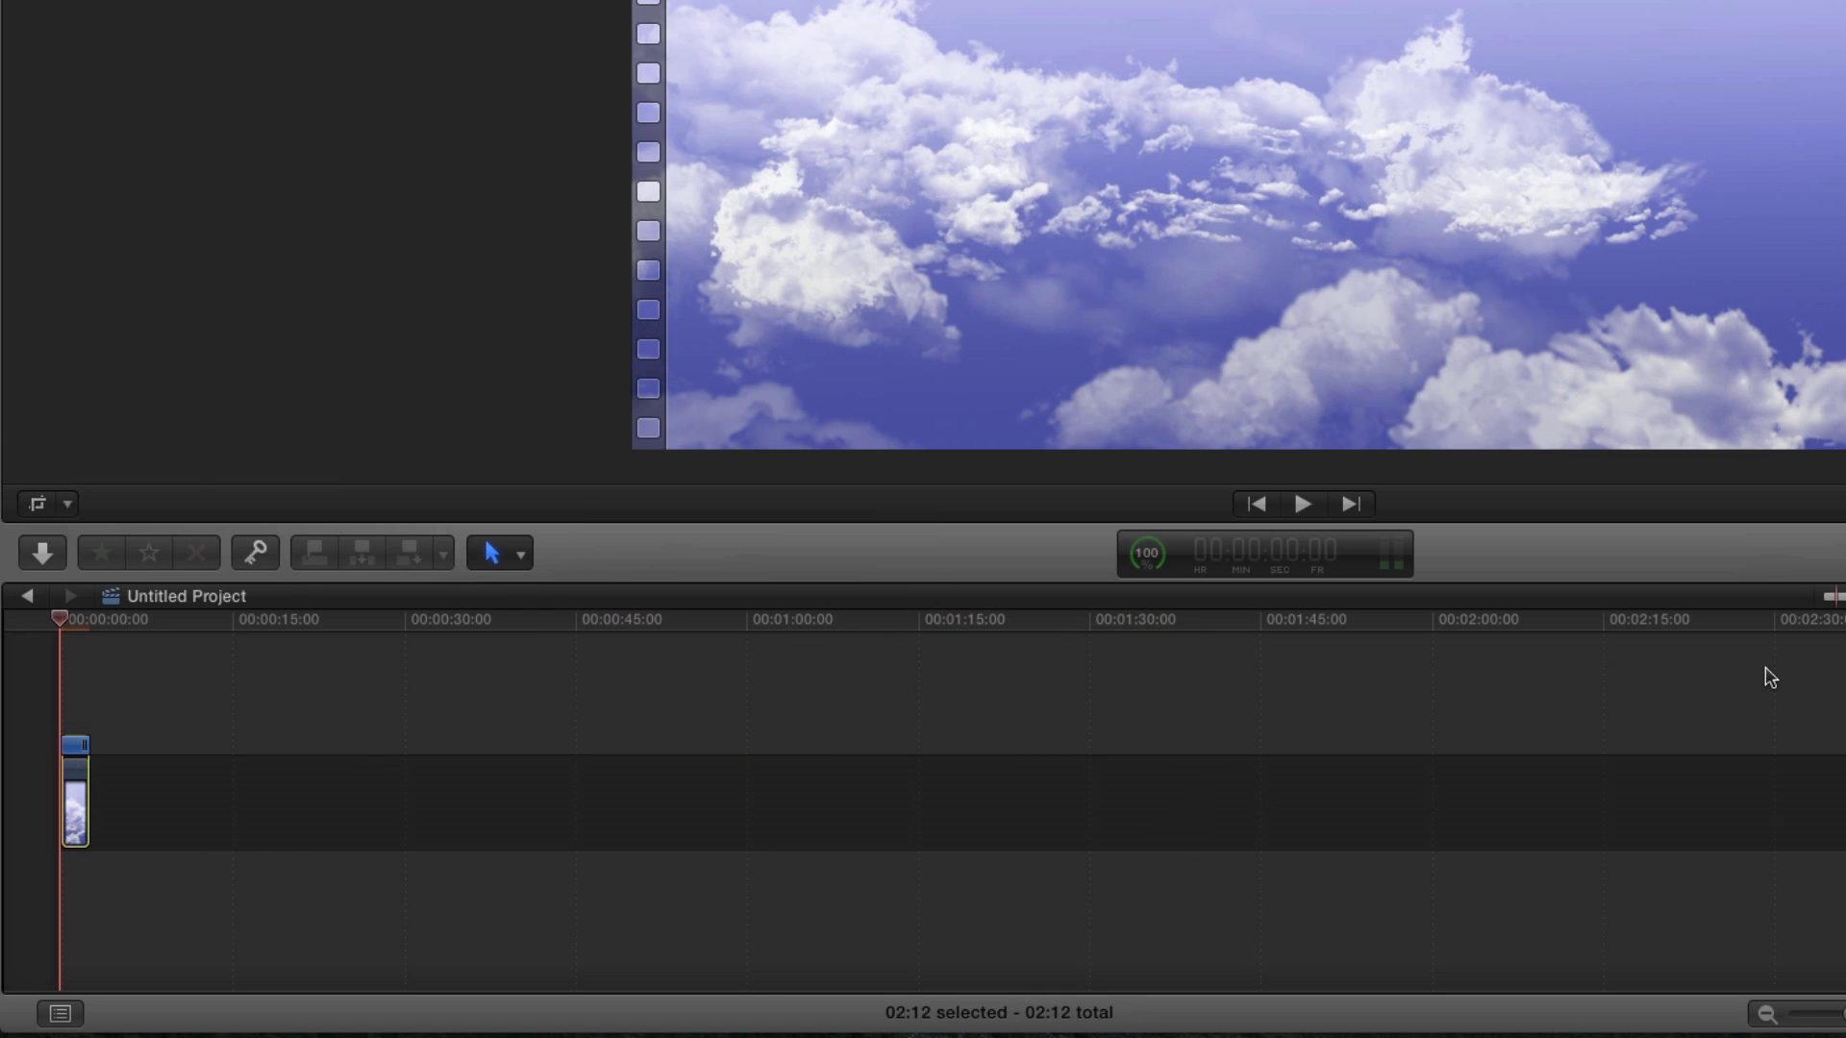
Step: Fit the timeline to view, play back the 02:12 sped-up clip, and open the Color Board
key(shift+z)
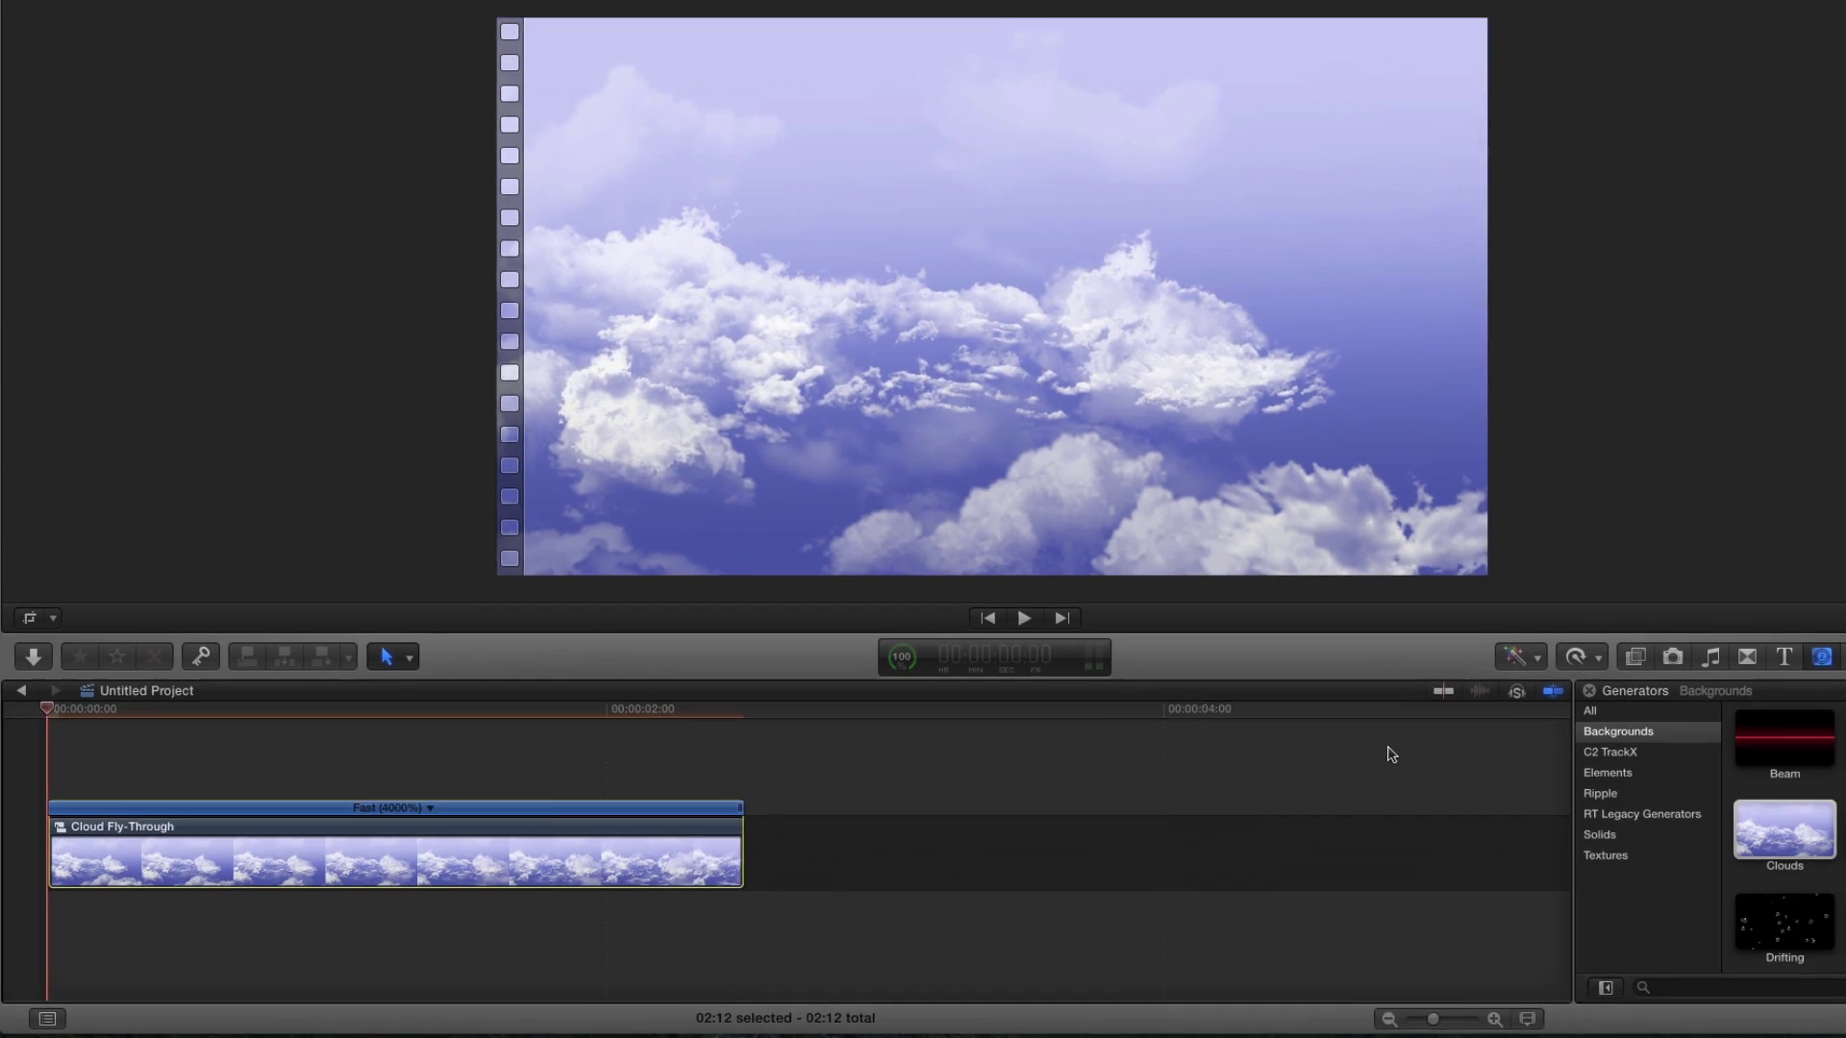
key(space)
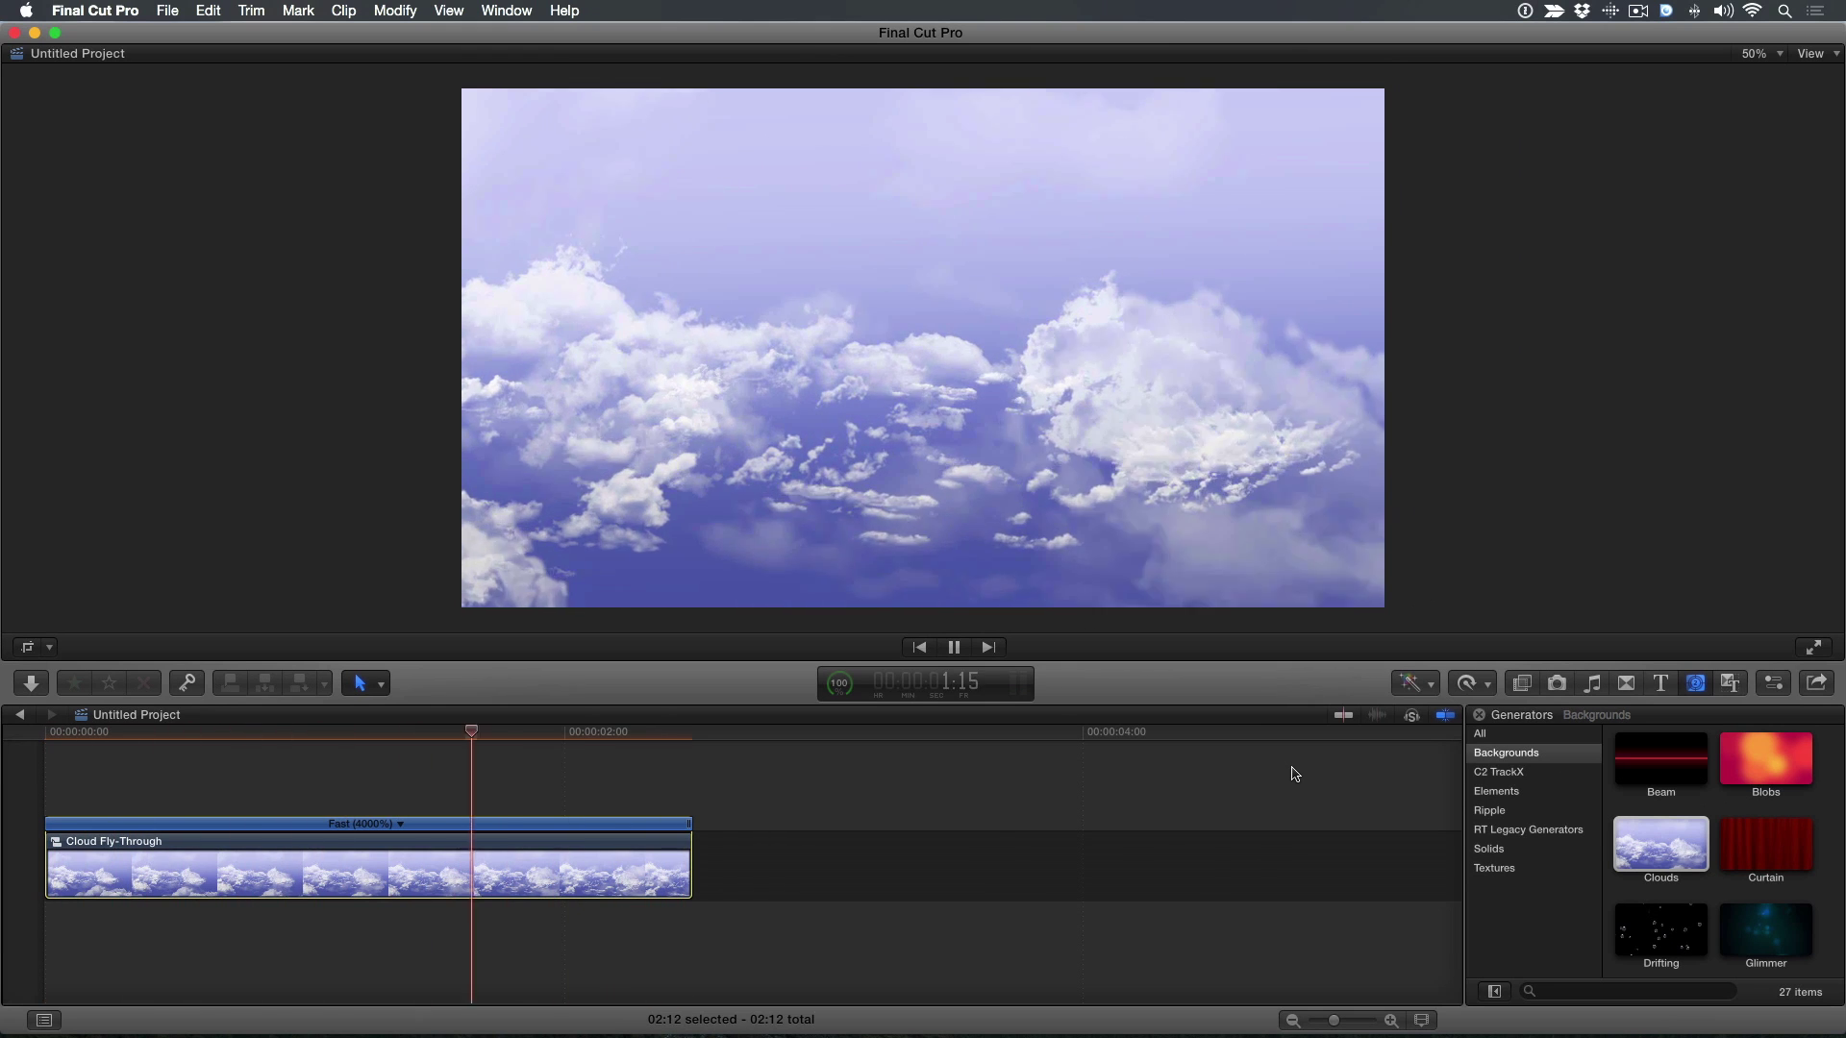
key(space)
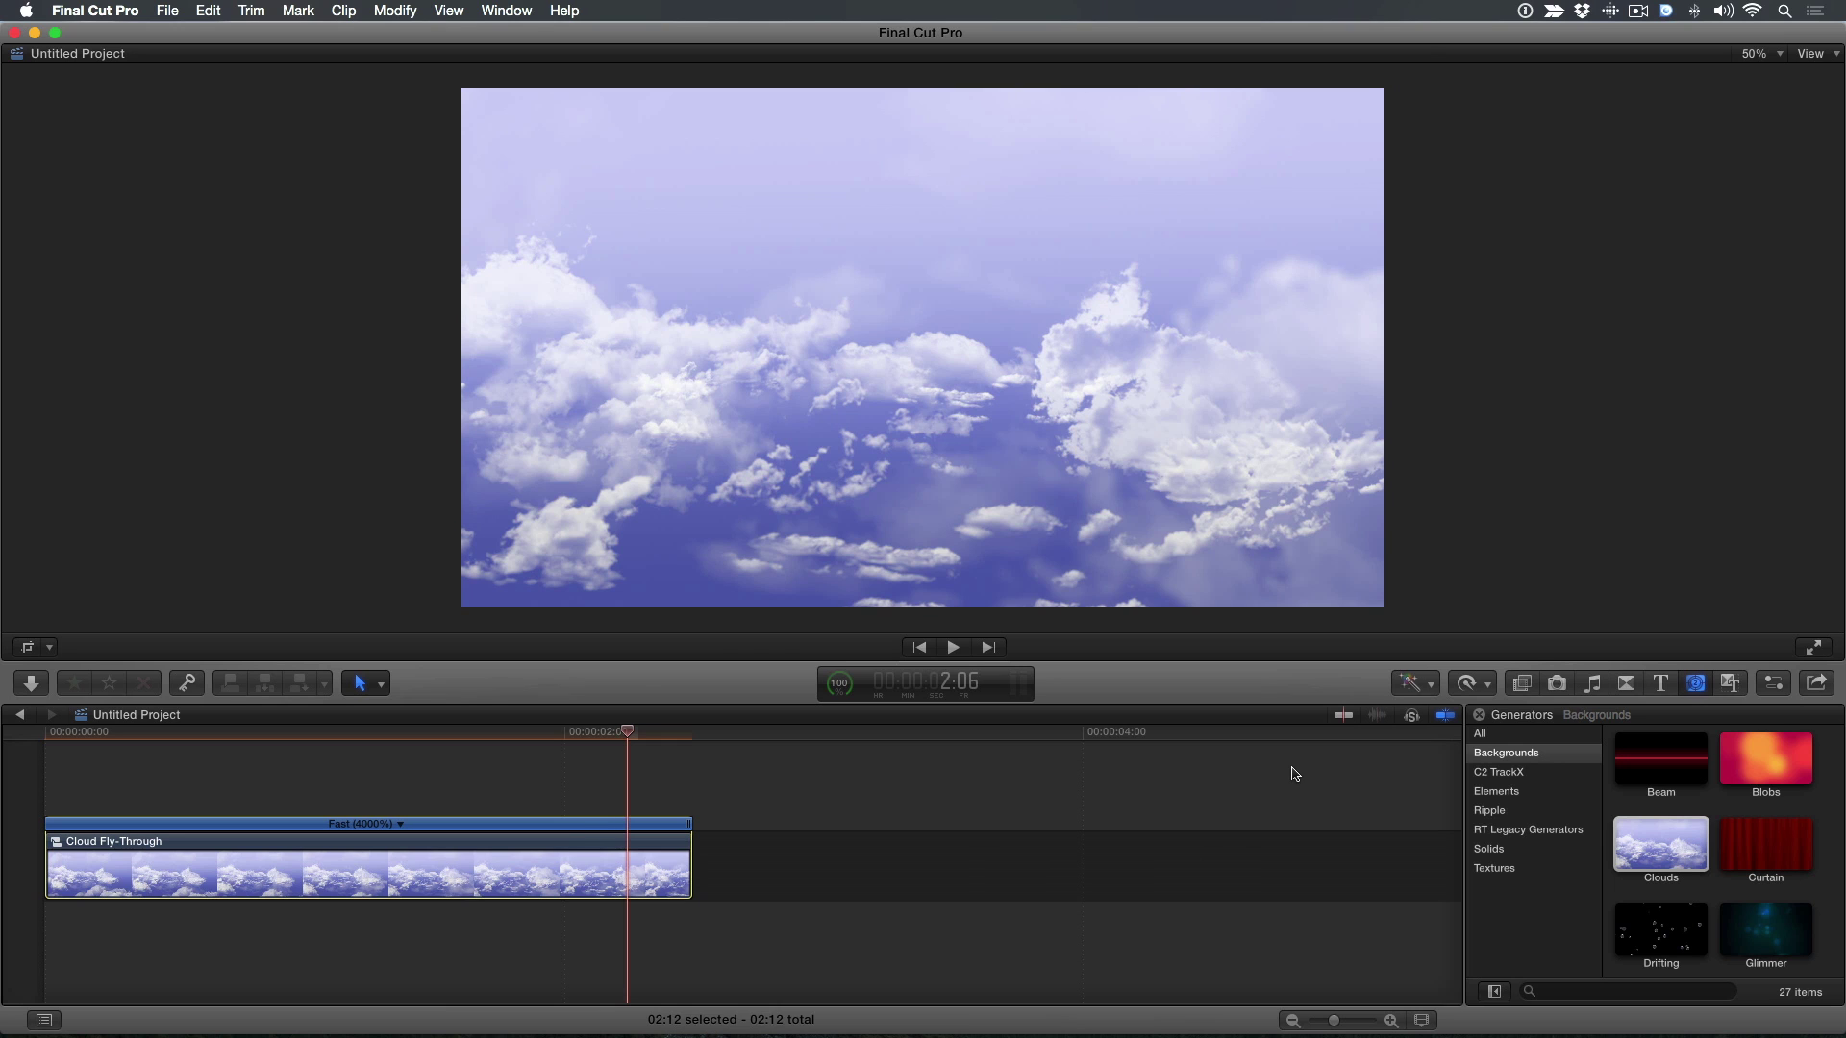
key(super+6)
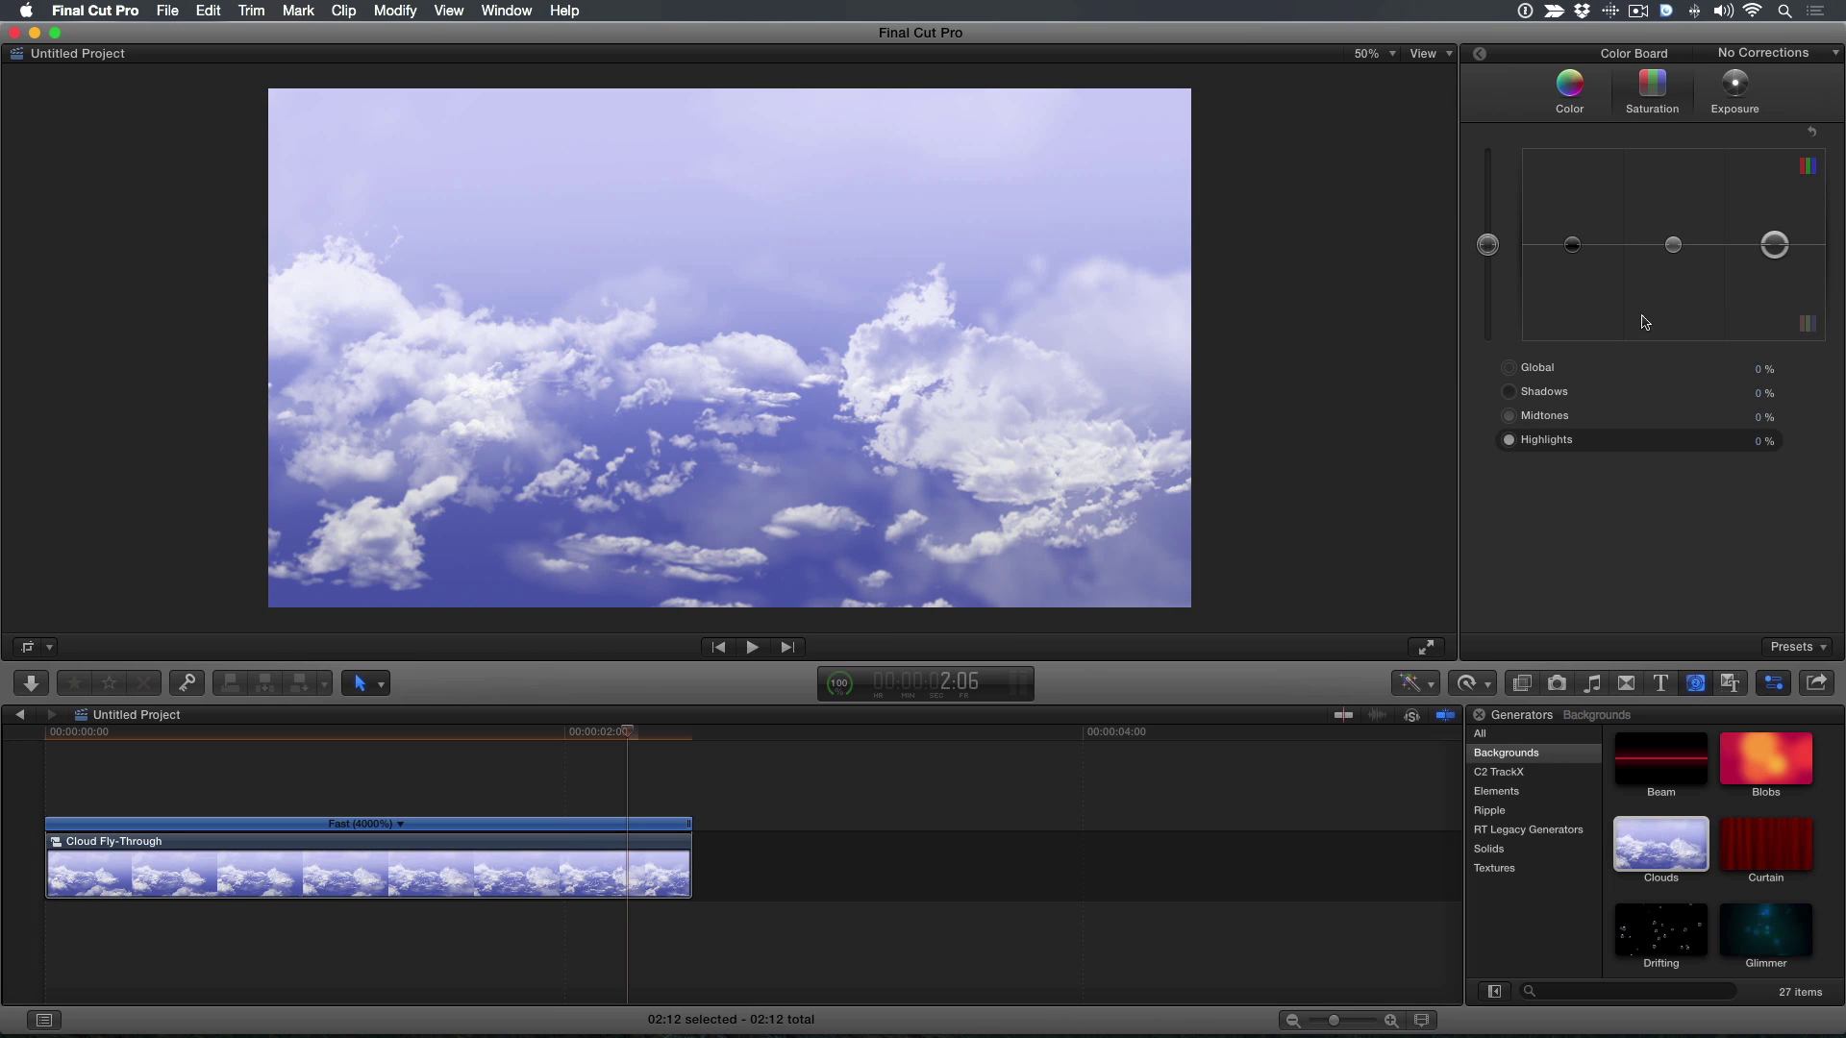
Step: Set Exposure midtones to -30% and highlights to -15% on the Color Board
click(1735, 88)
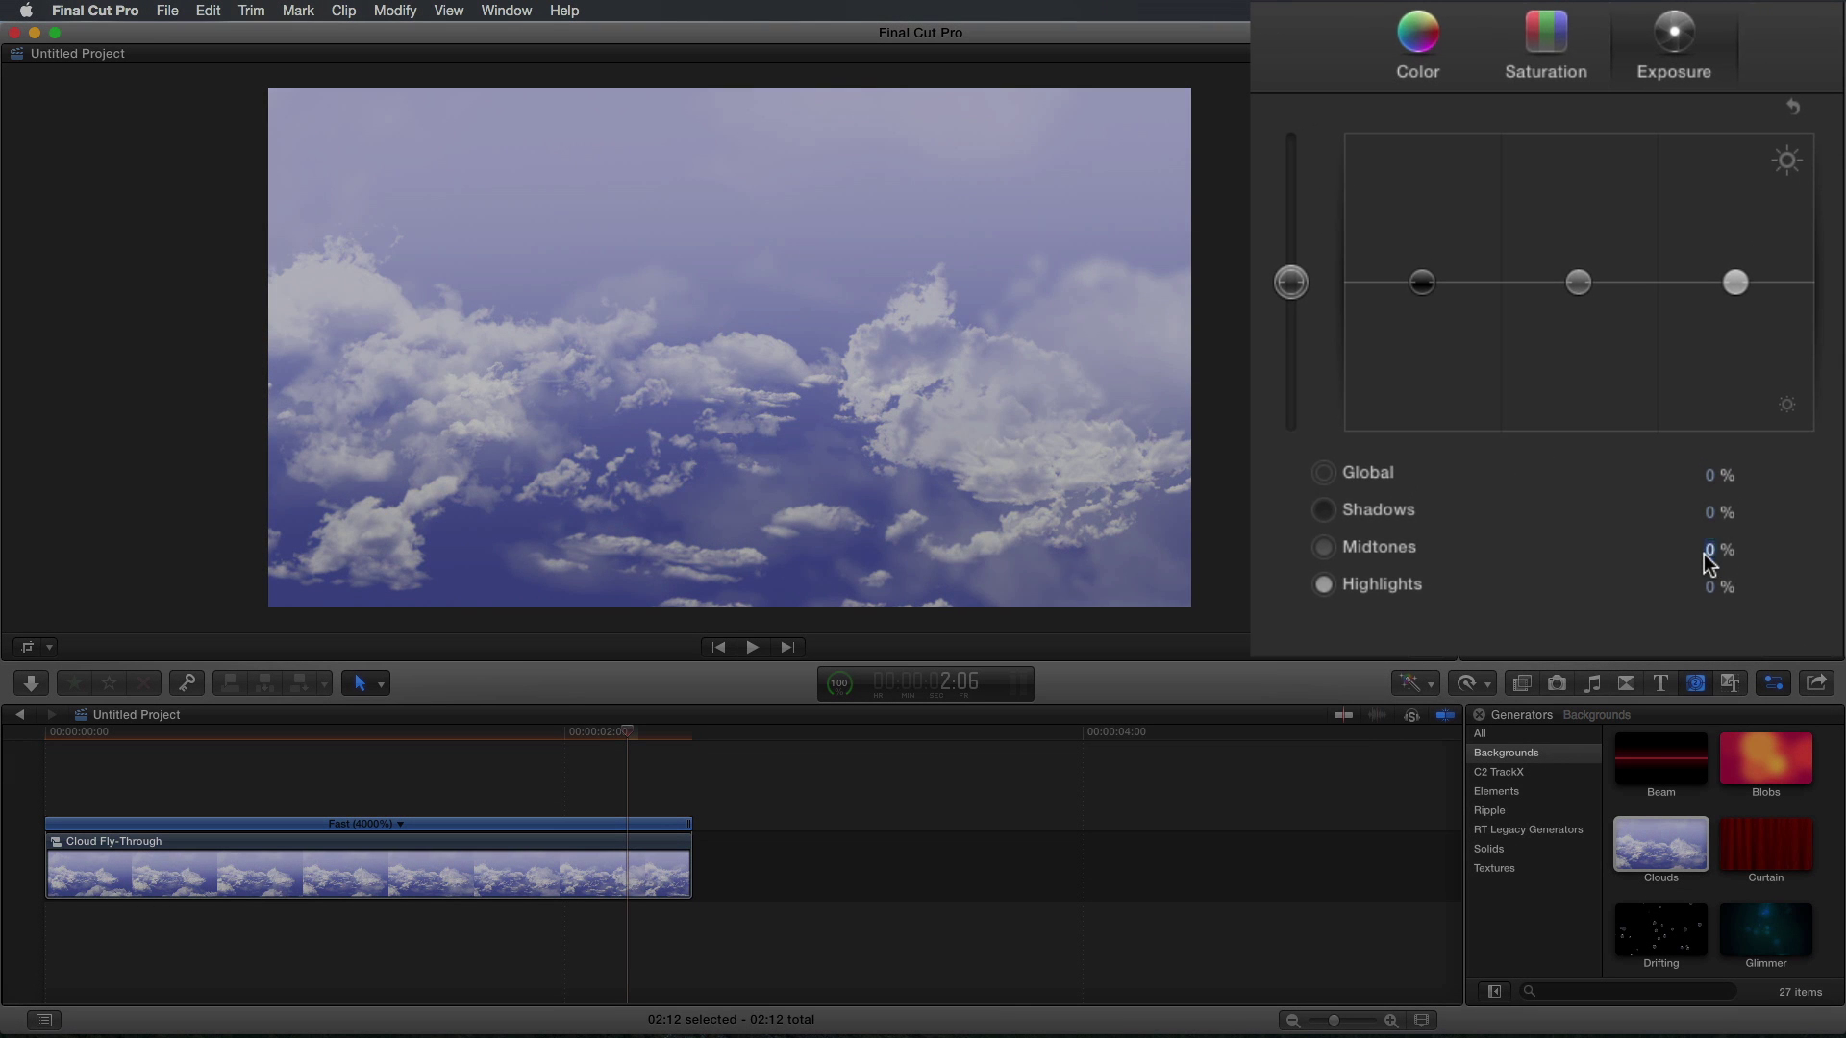
click(1764, 416)
text(-30)
key(Return)
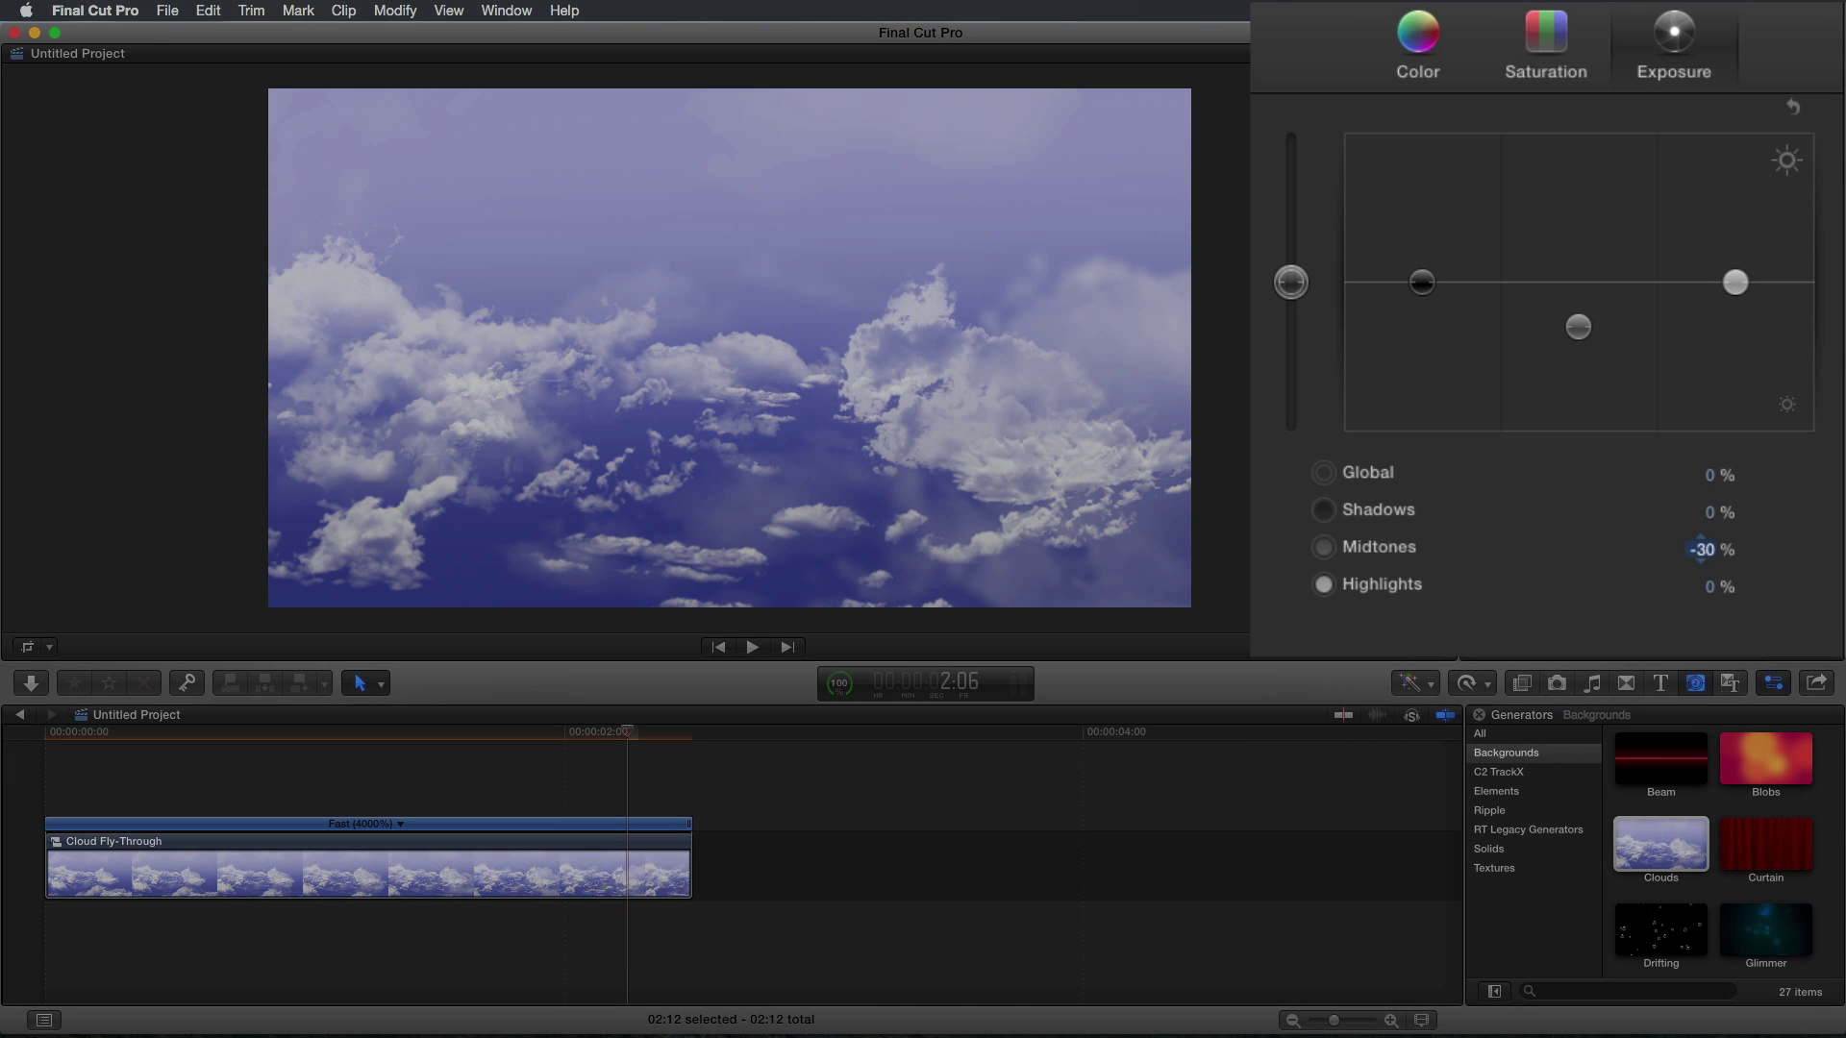
click(1710, 589)
text(-15)
key(Return)
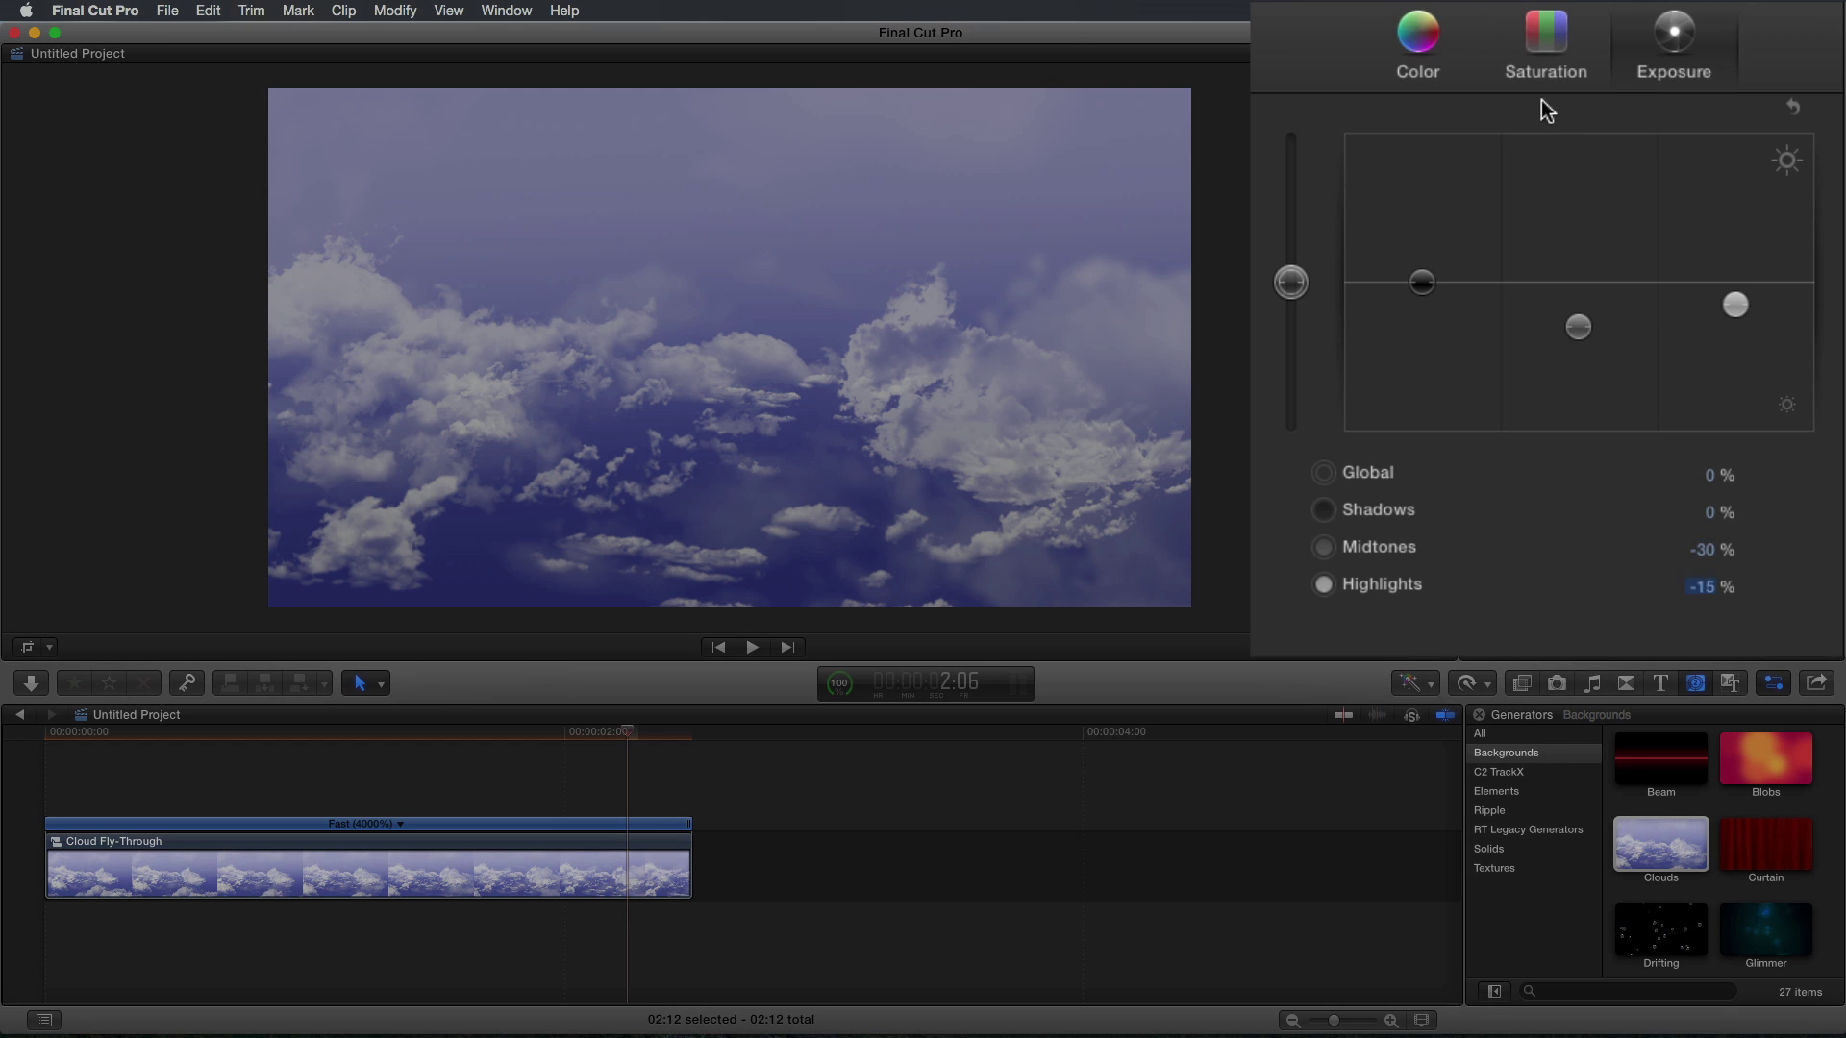
Step: Raise Saturation midtones and highlights to 20% each
click(1541, 58)
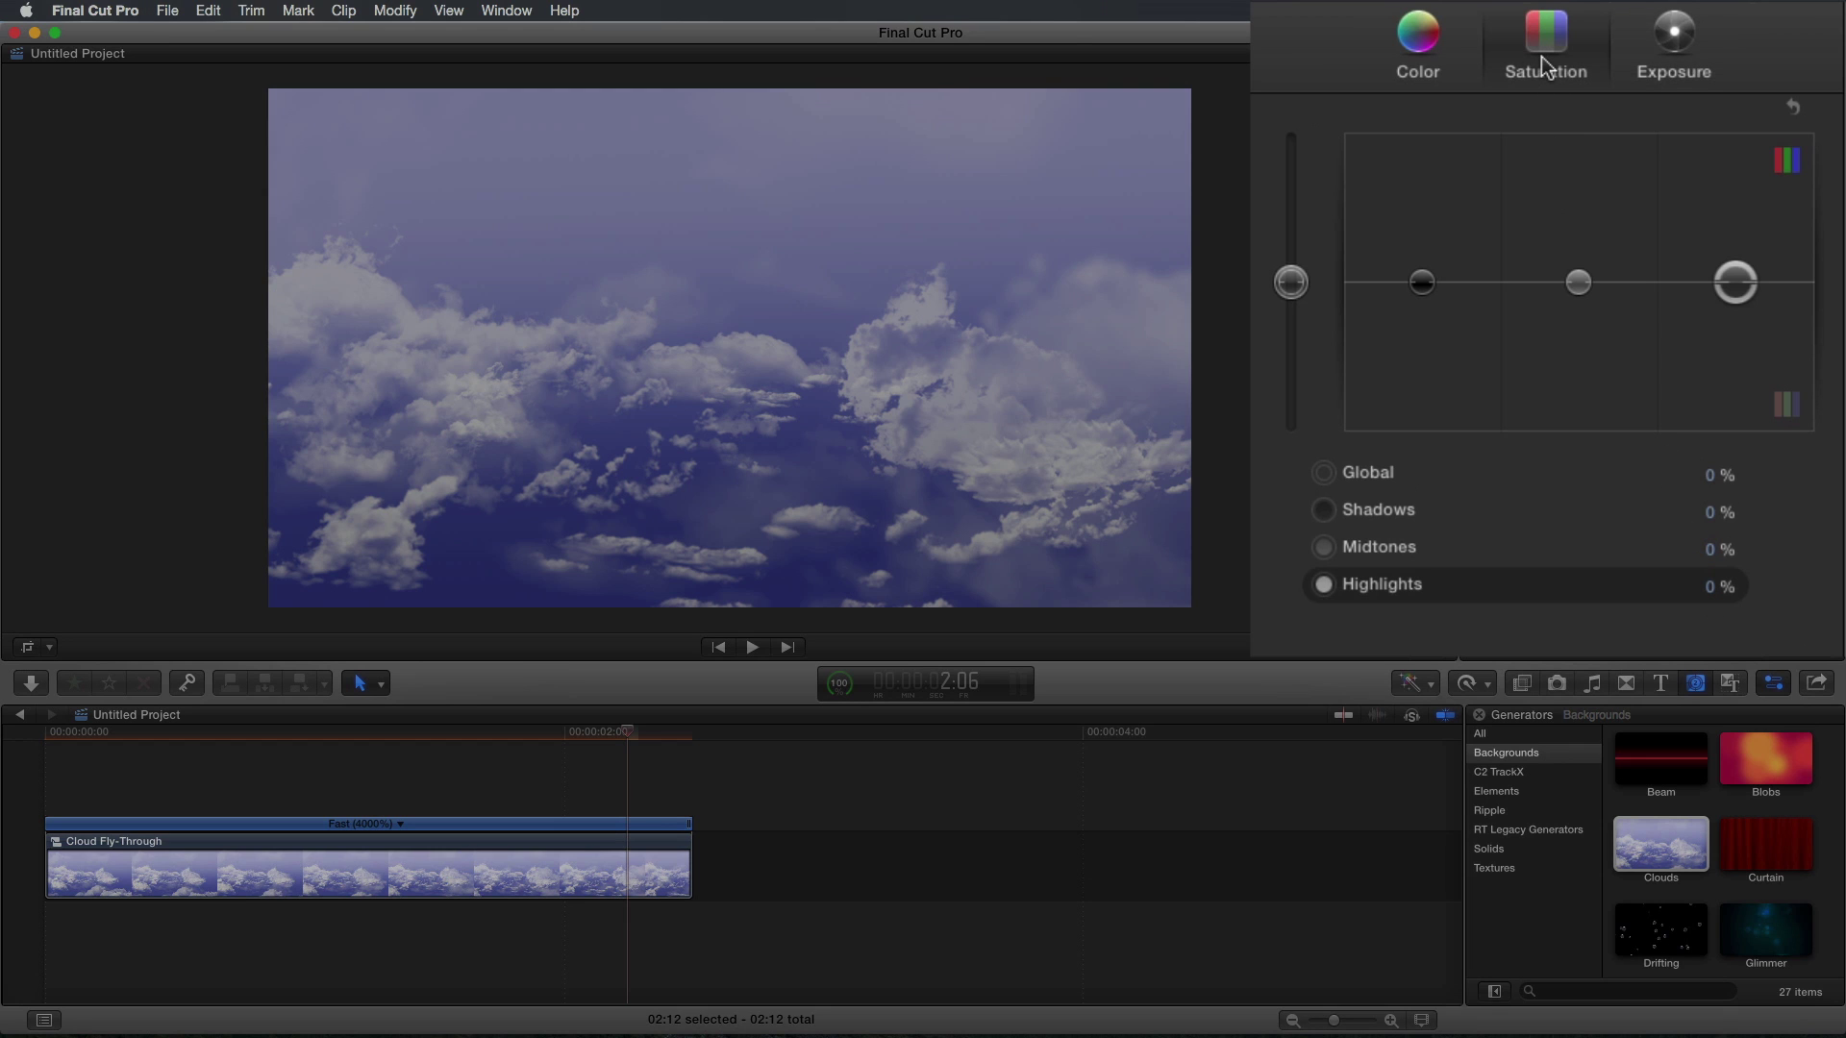
click(1710, 549)
text(20)
key(Tab)
text(20)
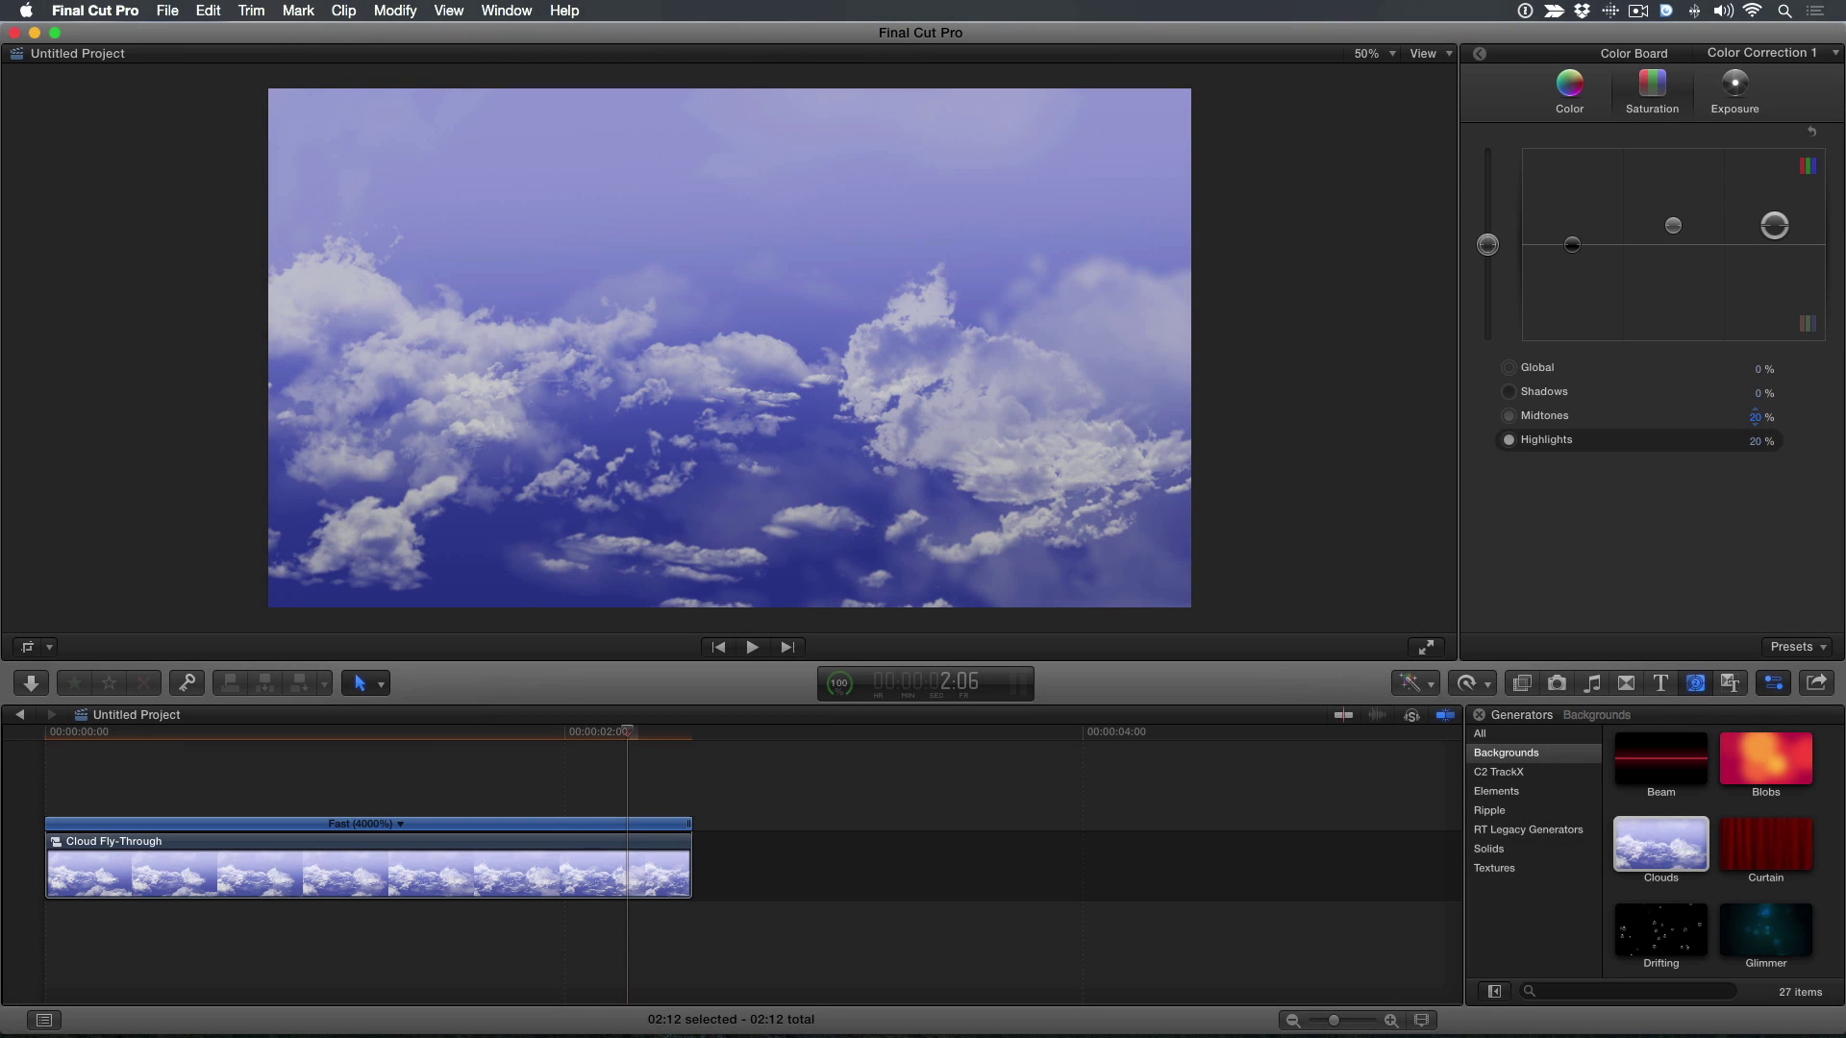
click(688, 868)
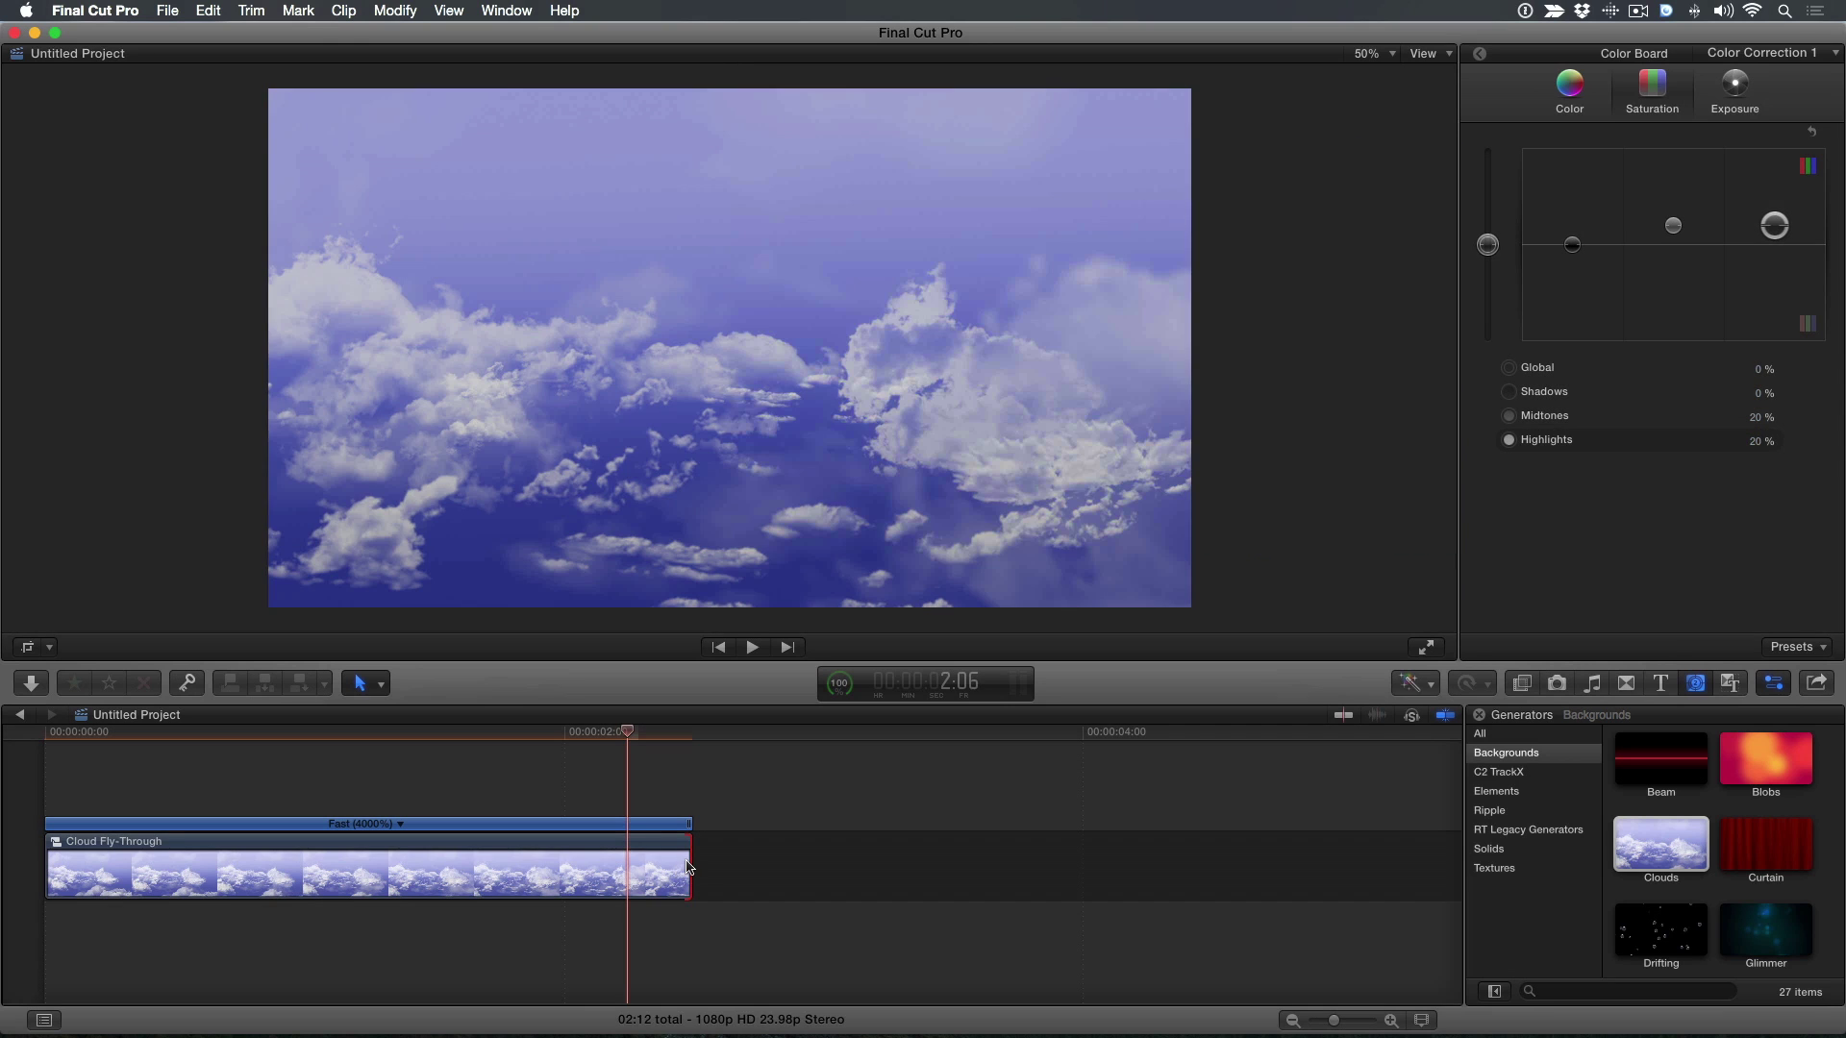
Step: Add a dissolve at the clip's end and set its length to 12 frames
key(super+t)
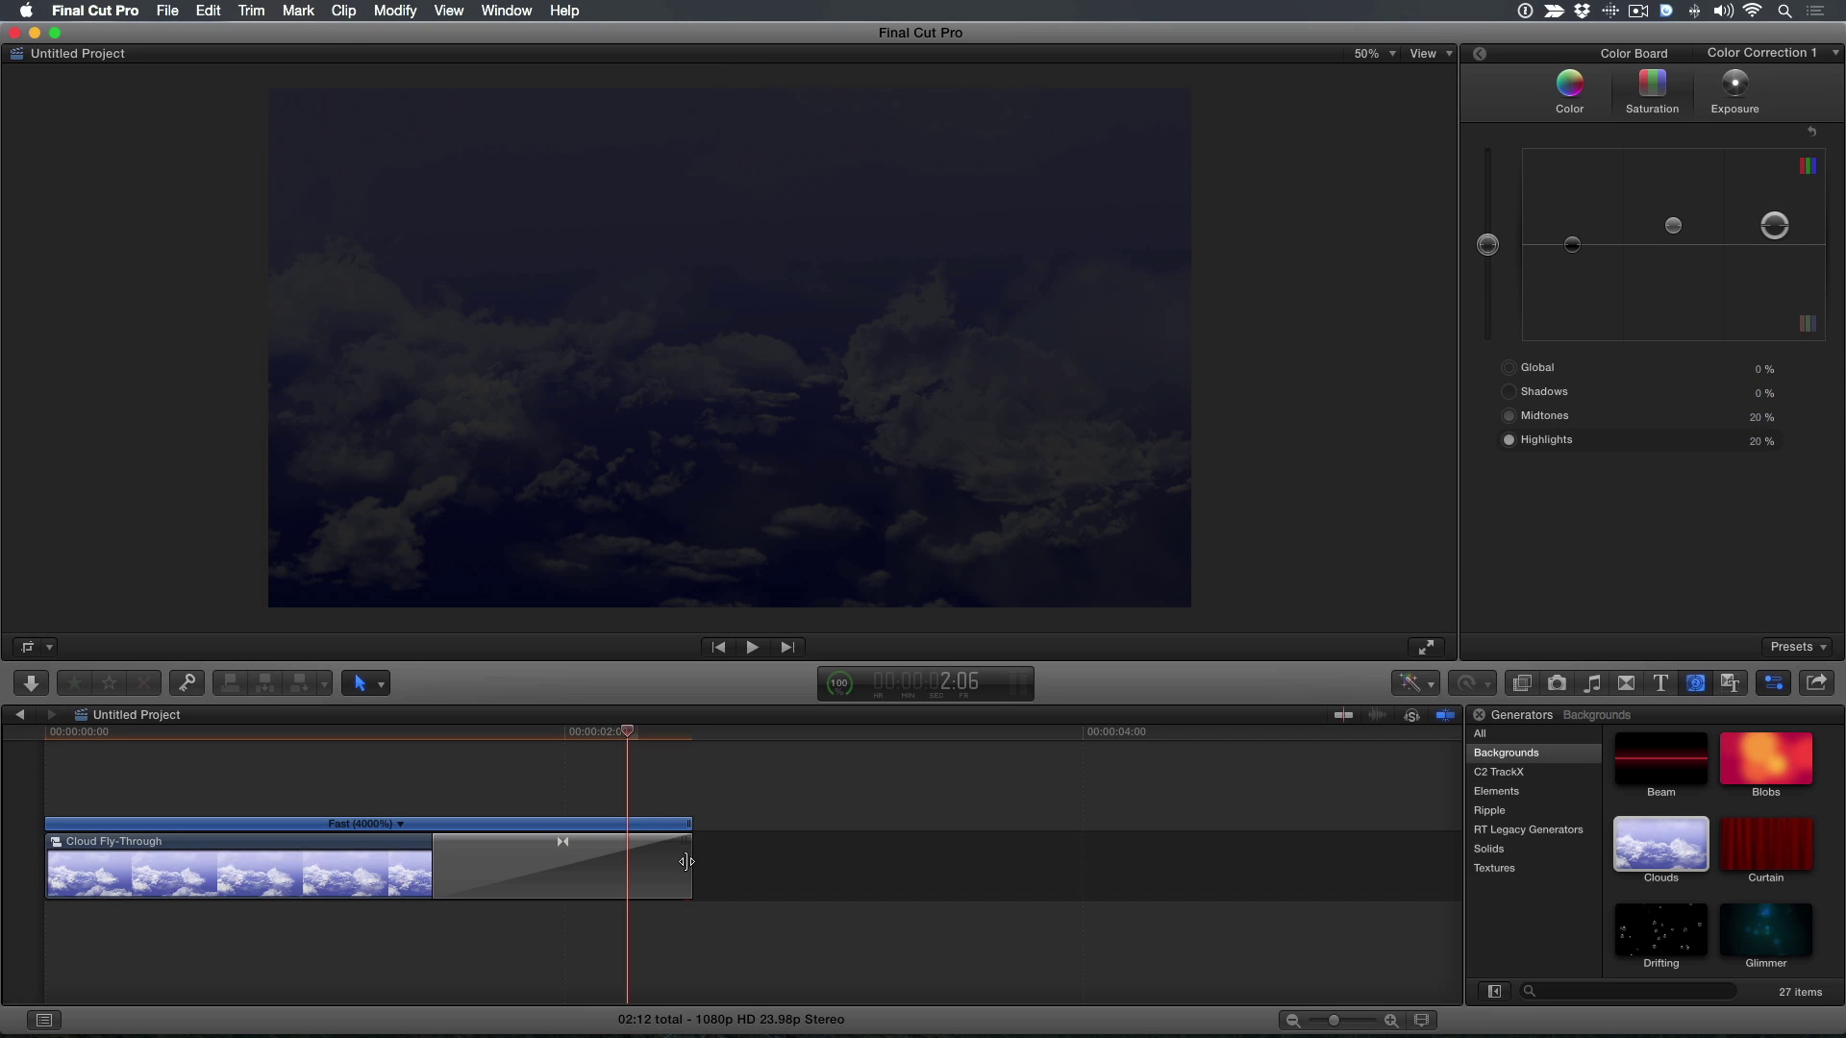
click(606, 868)
key(ctrl+d)
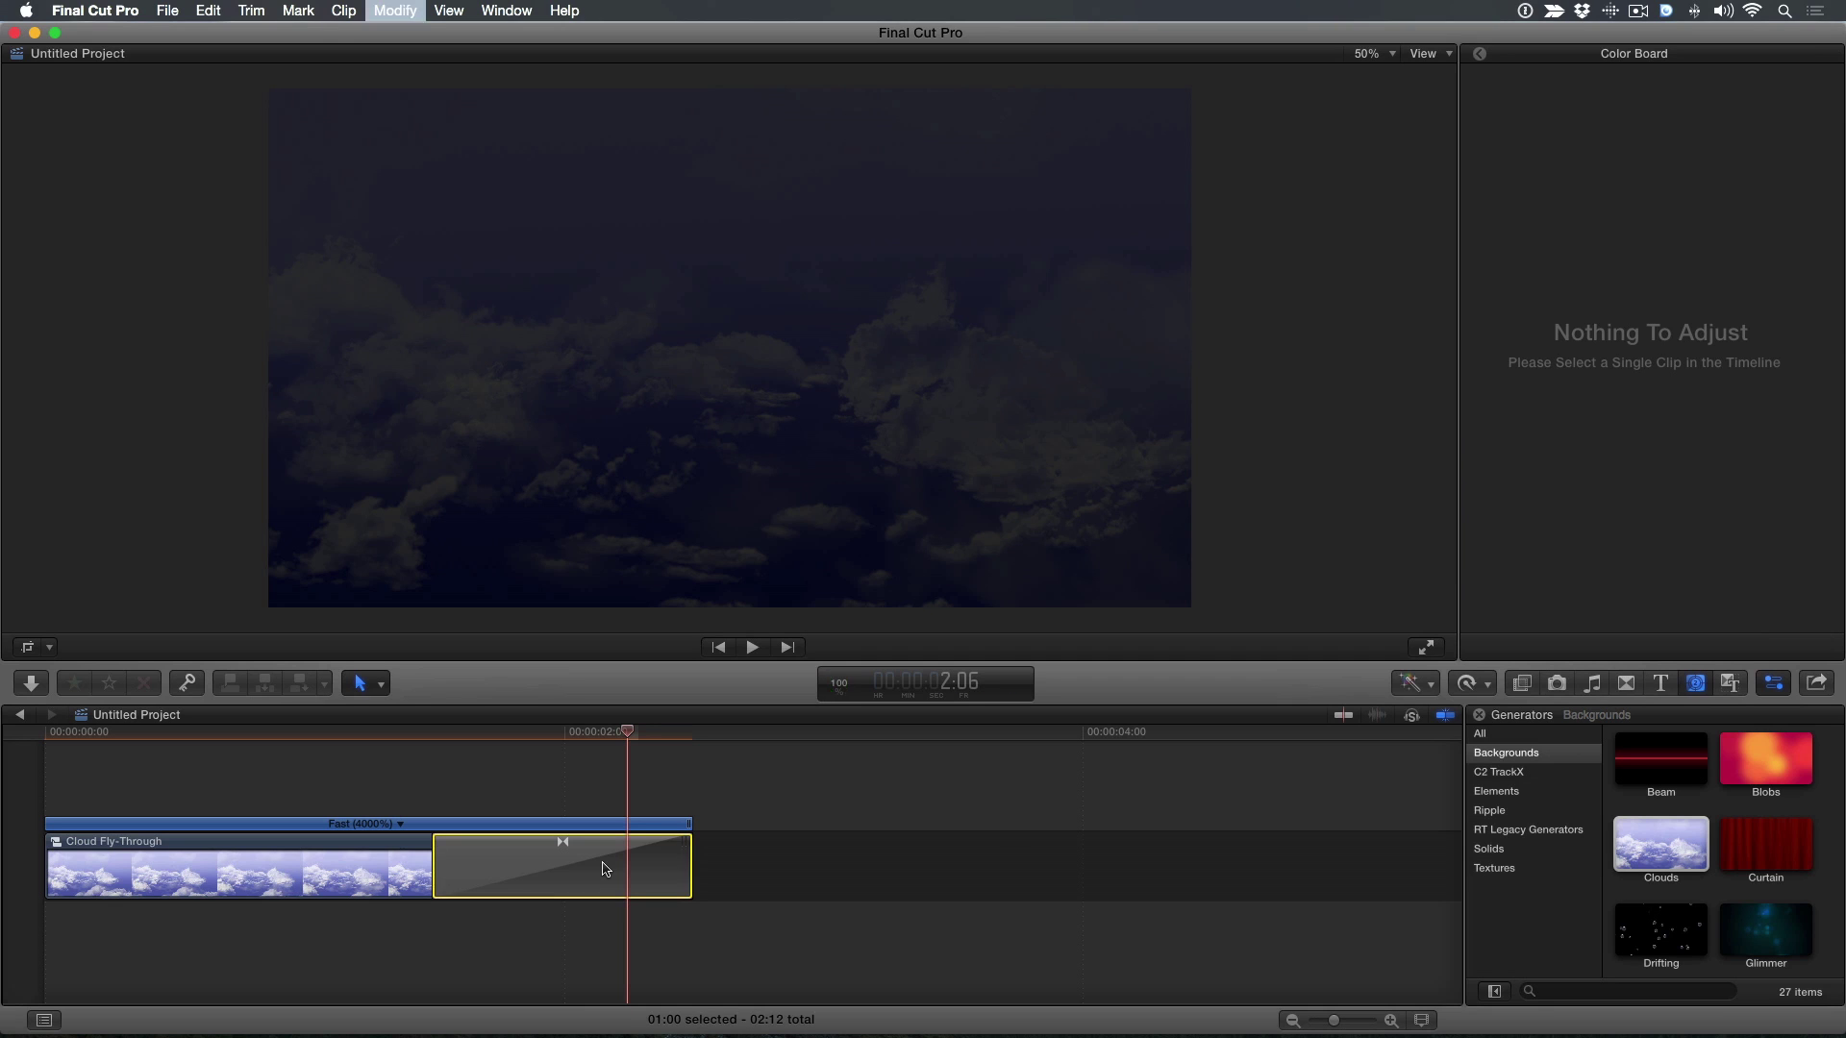
text(12)
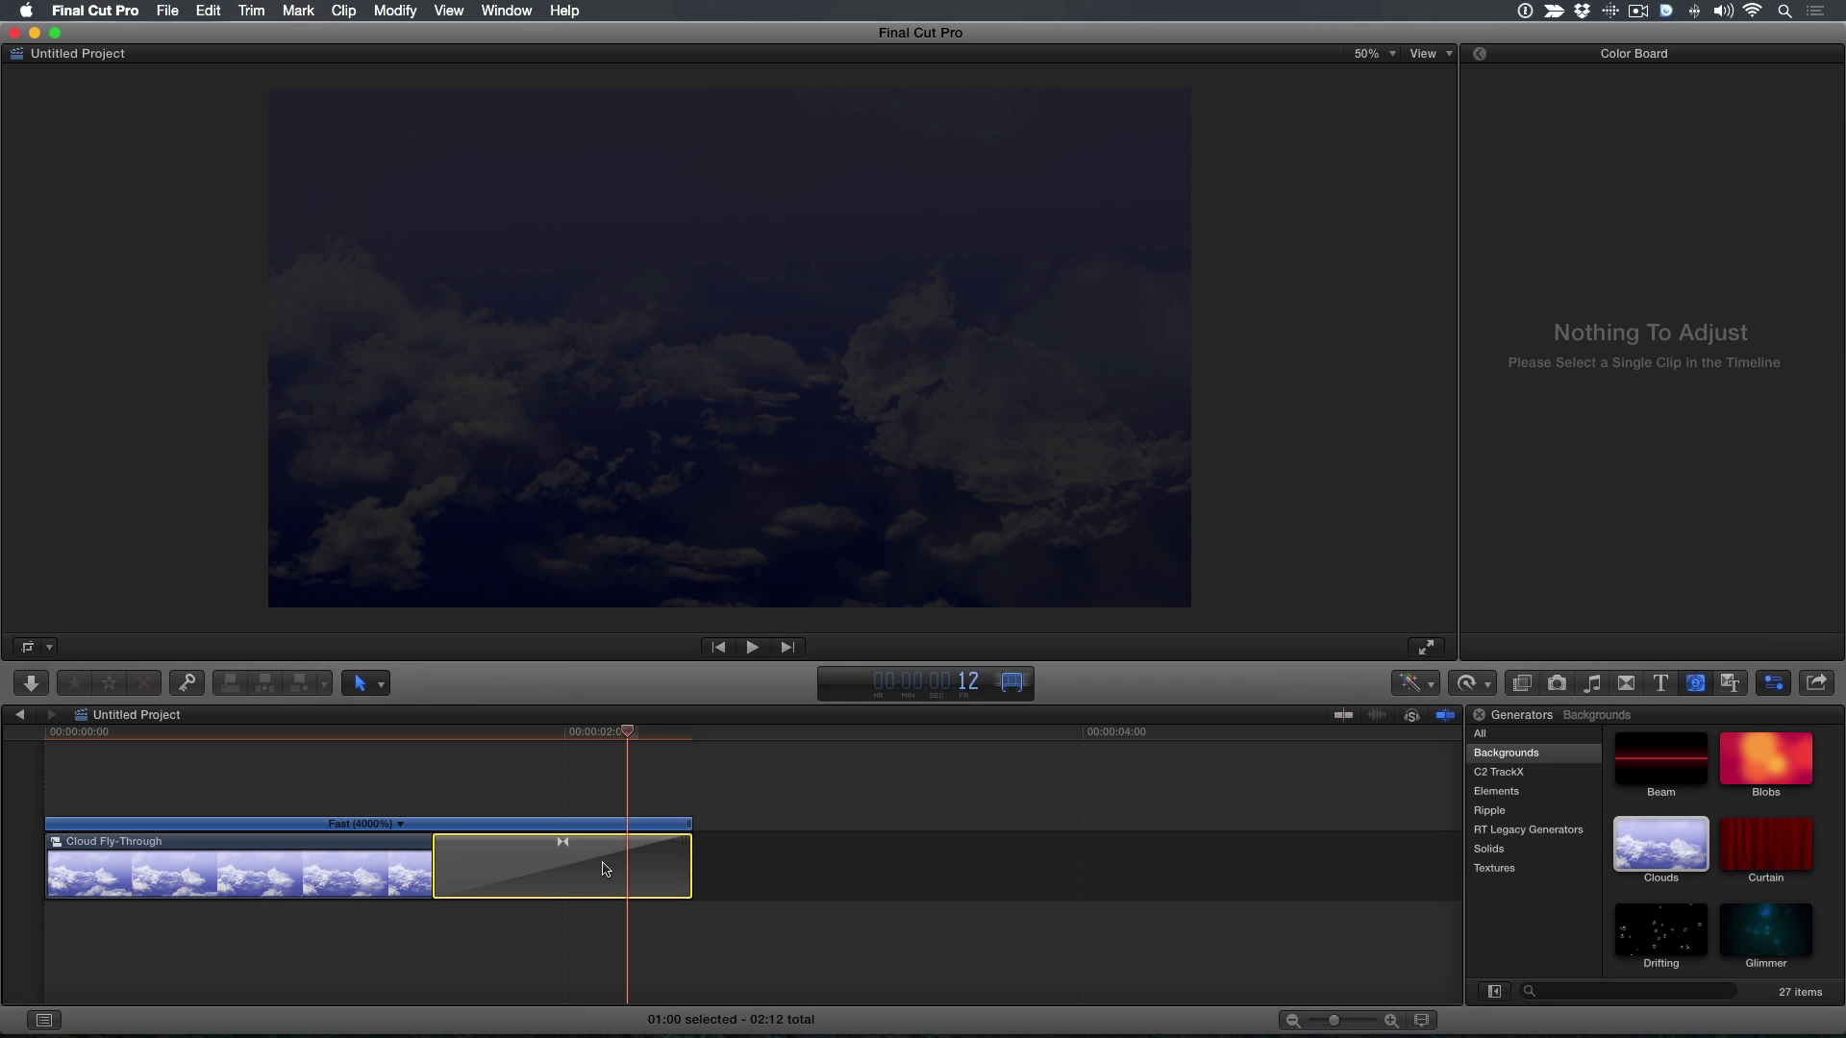
key(Return)
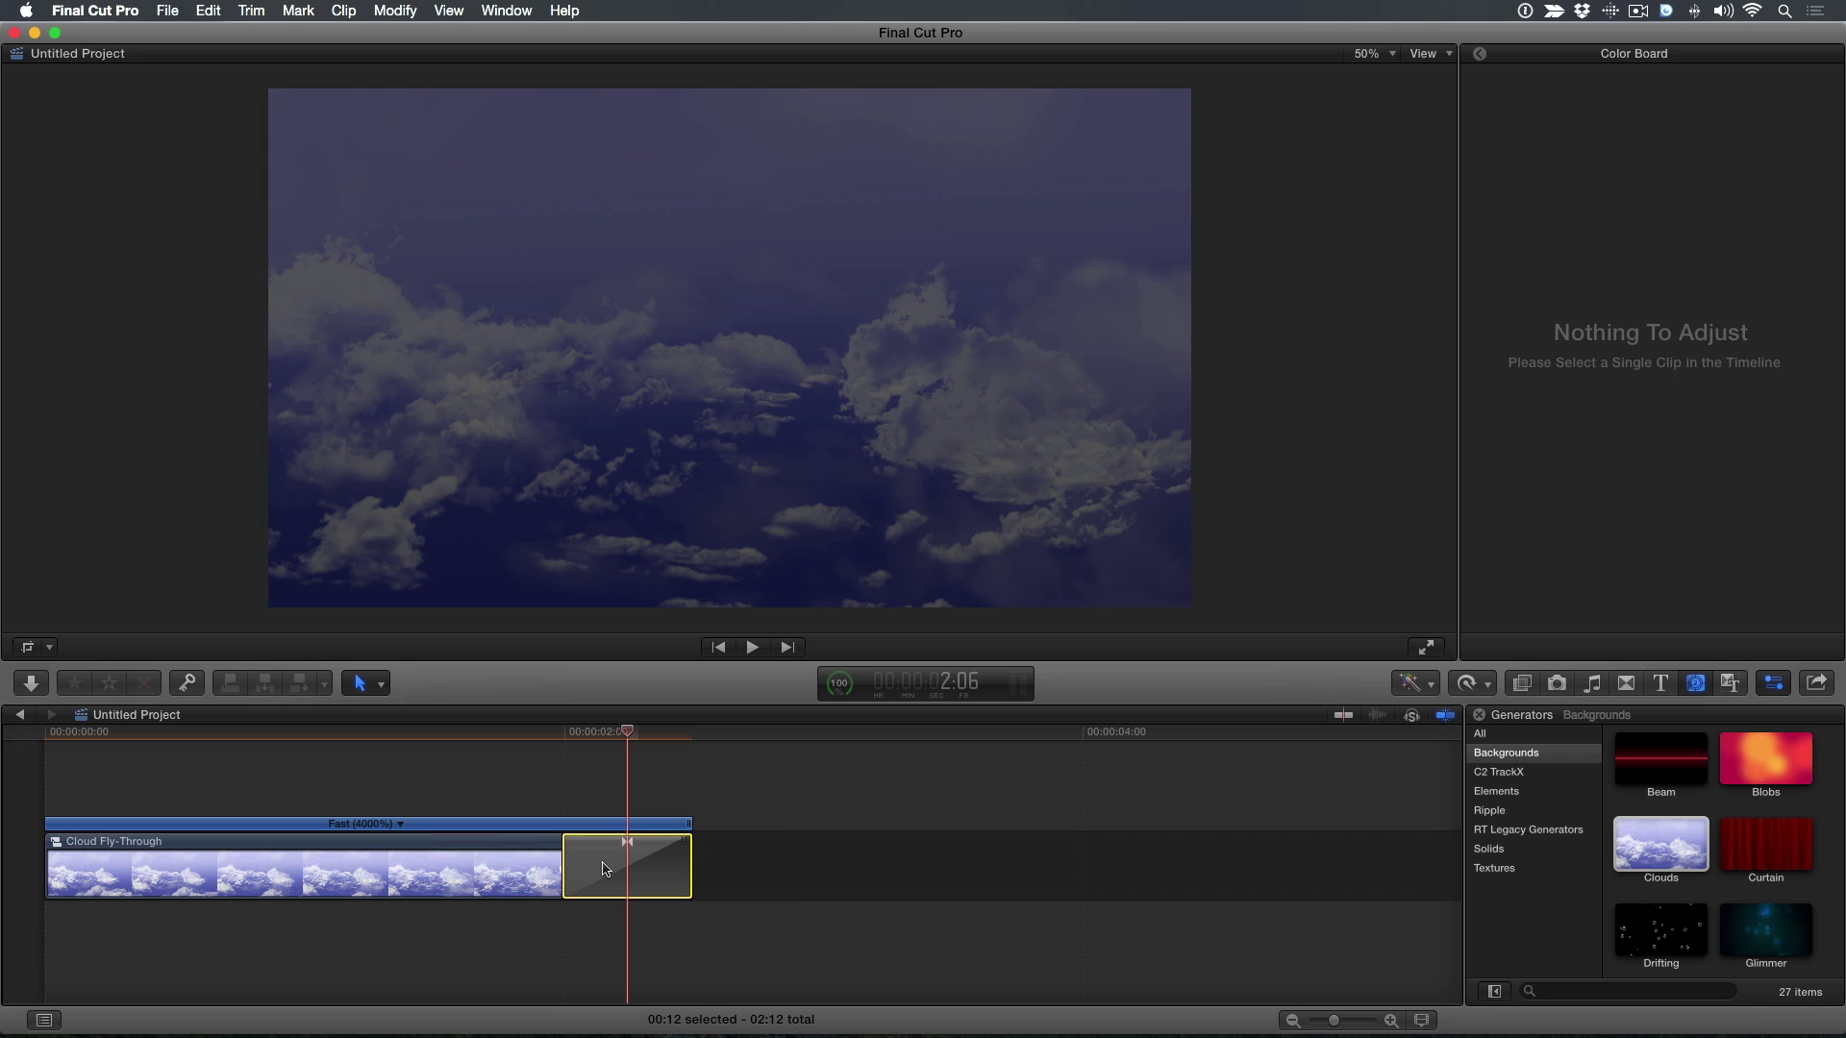
Step: Paste a second Cloud Fly-Through copy after the dissolve, bringing the project to 04:12
click(513, 874)
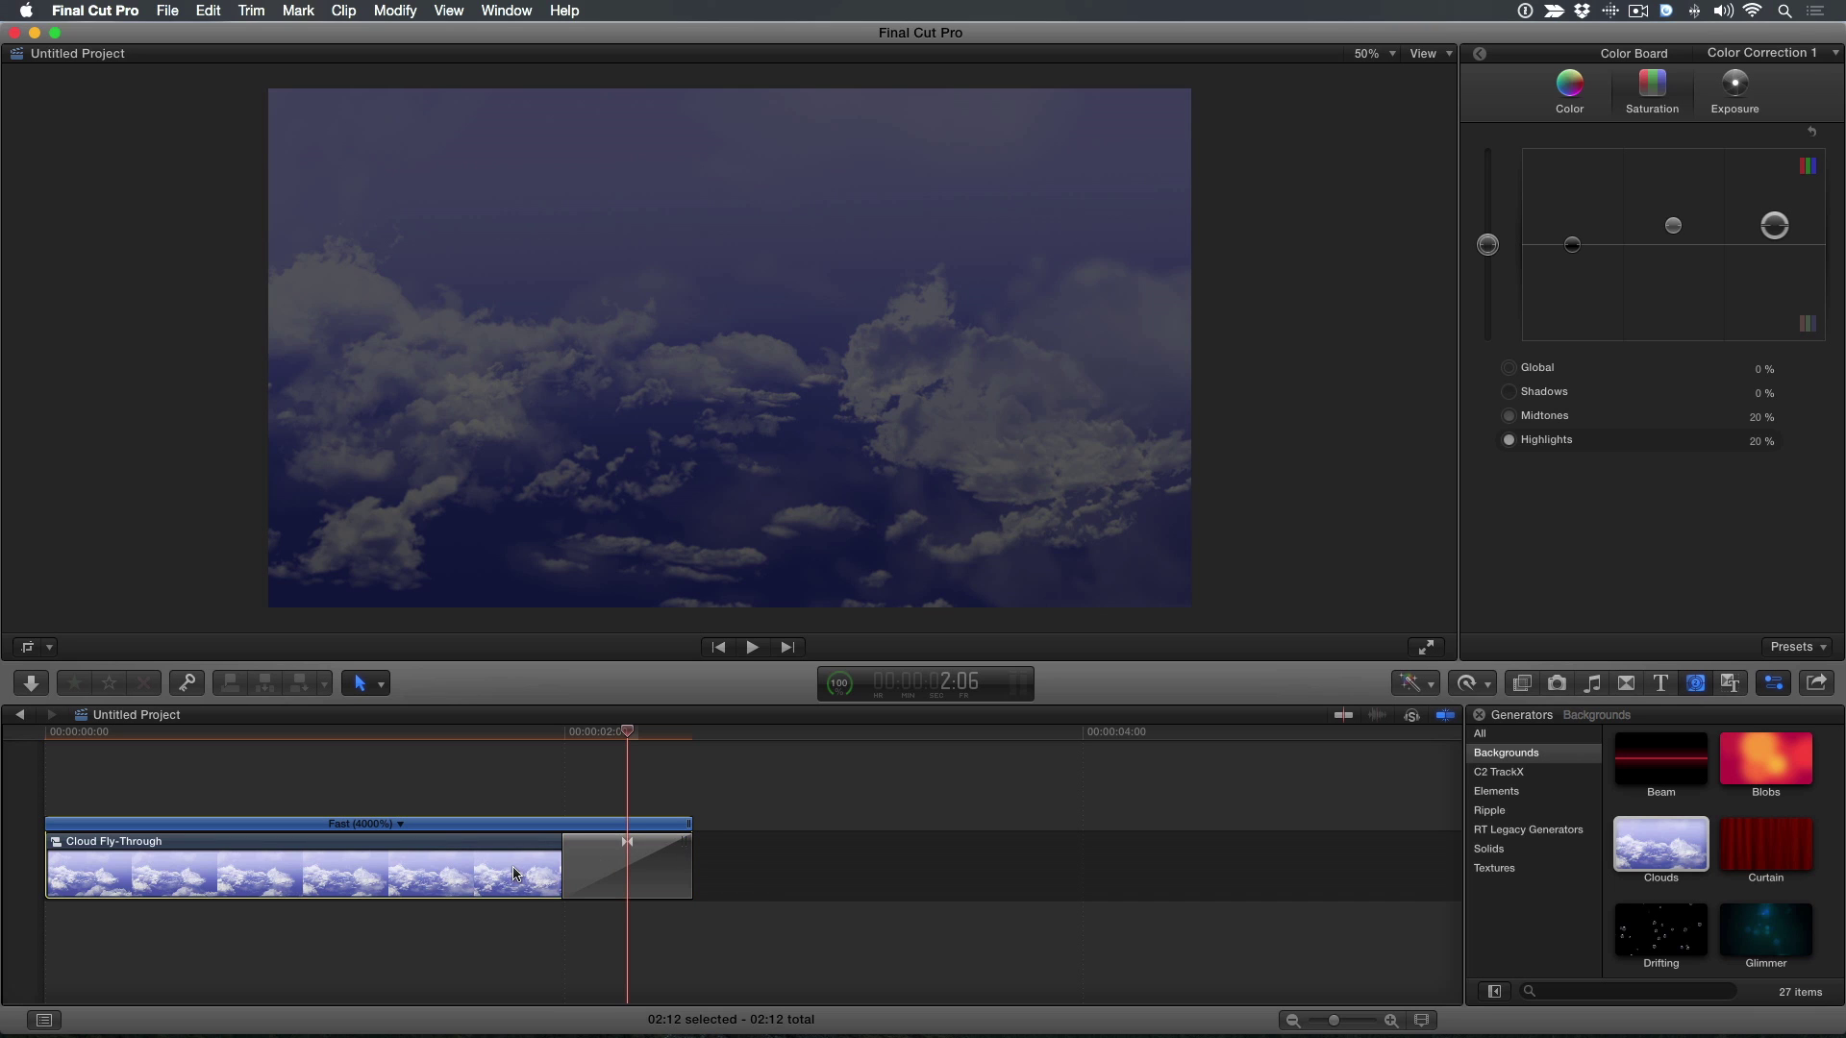
key(space)
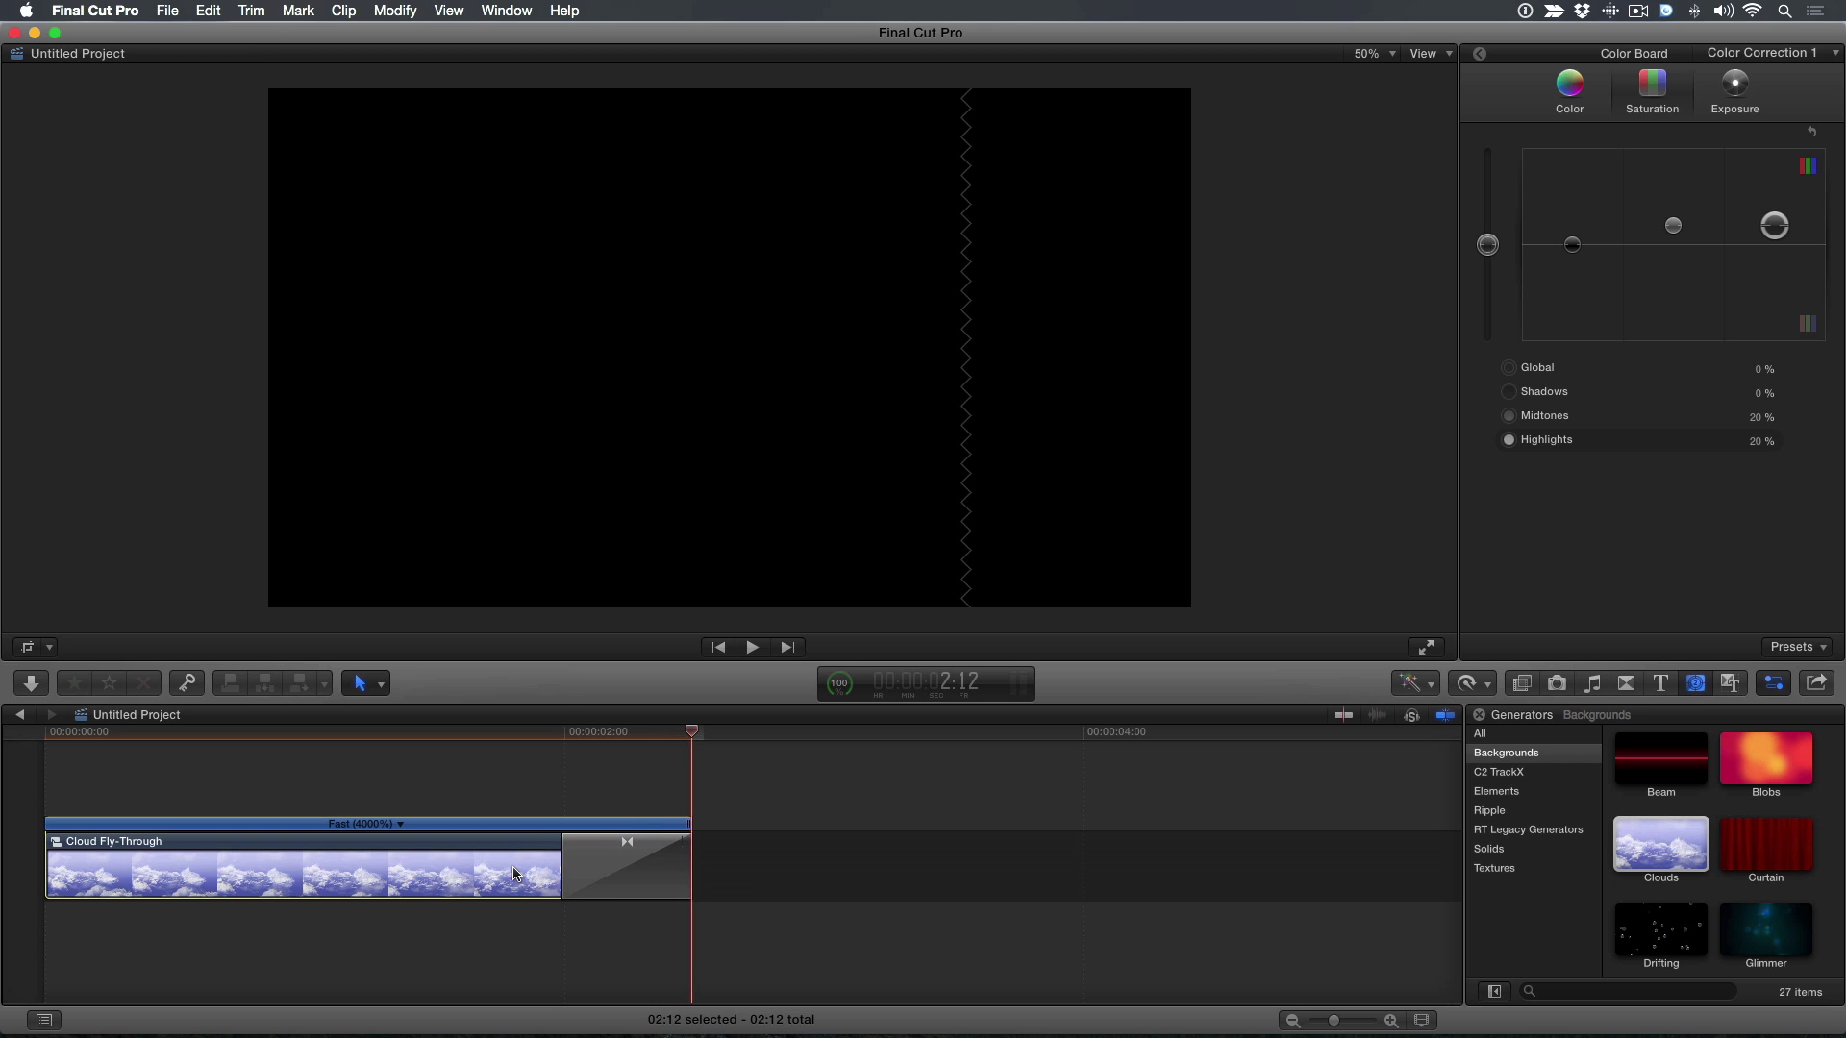
key(super+v)
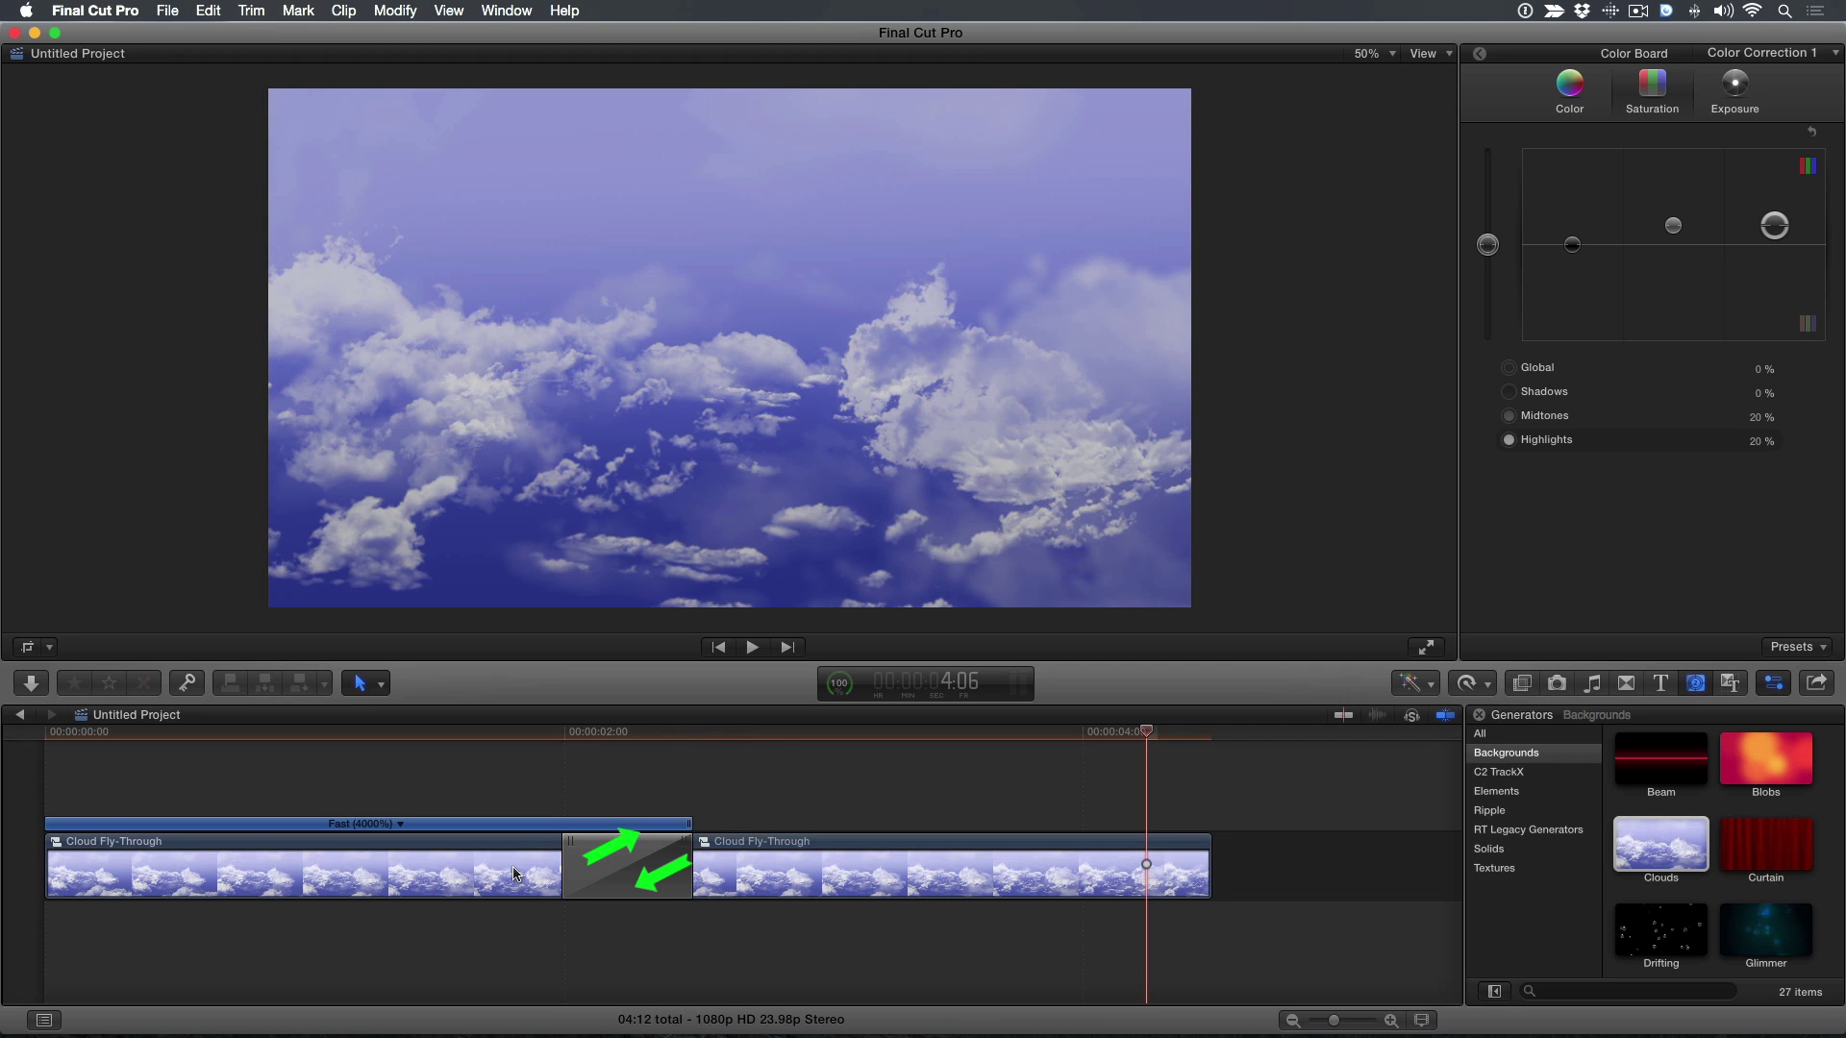
Step: Add cross dissolves at the ends of the newer Cloud Fly-Through copies
click(1183, 888)
key(super+t)
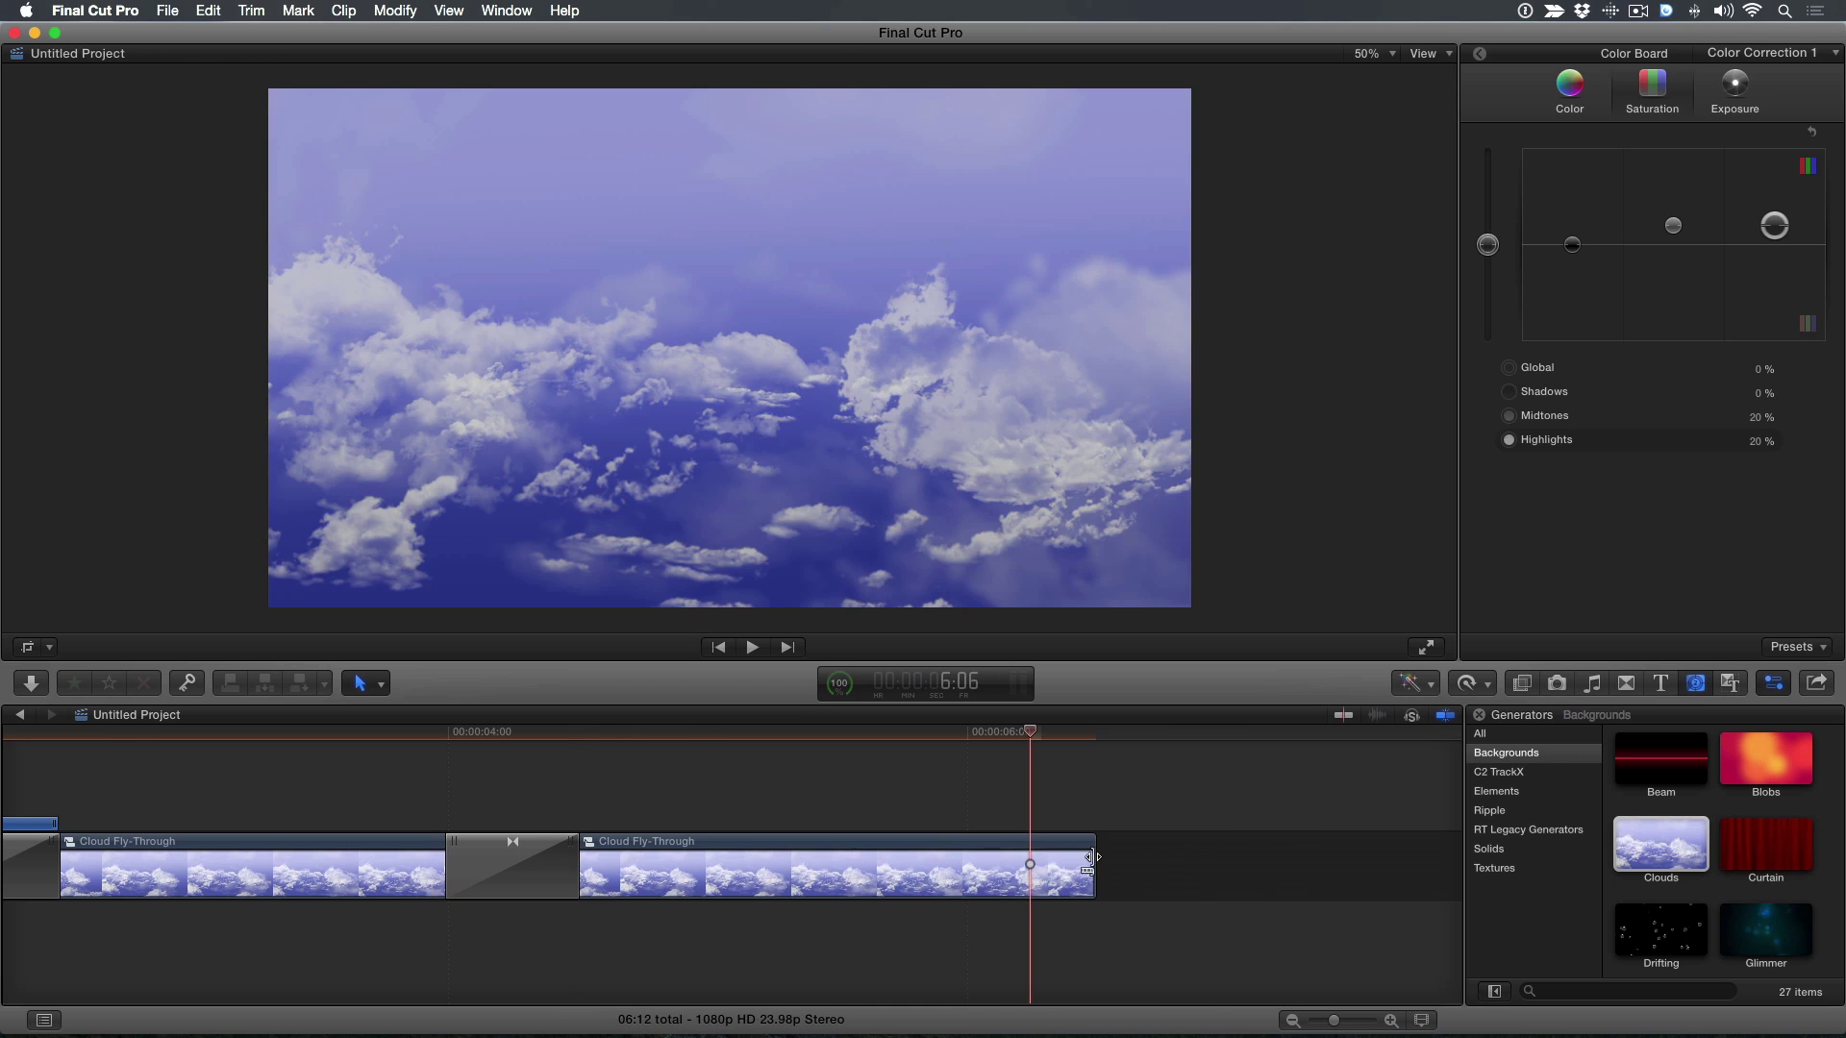
click(1069, 867)
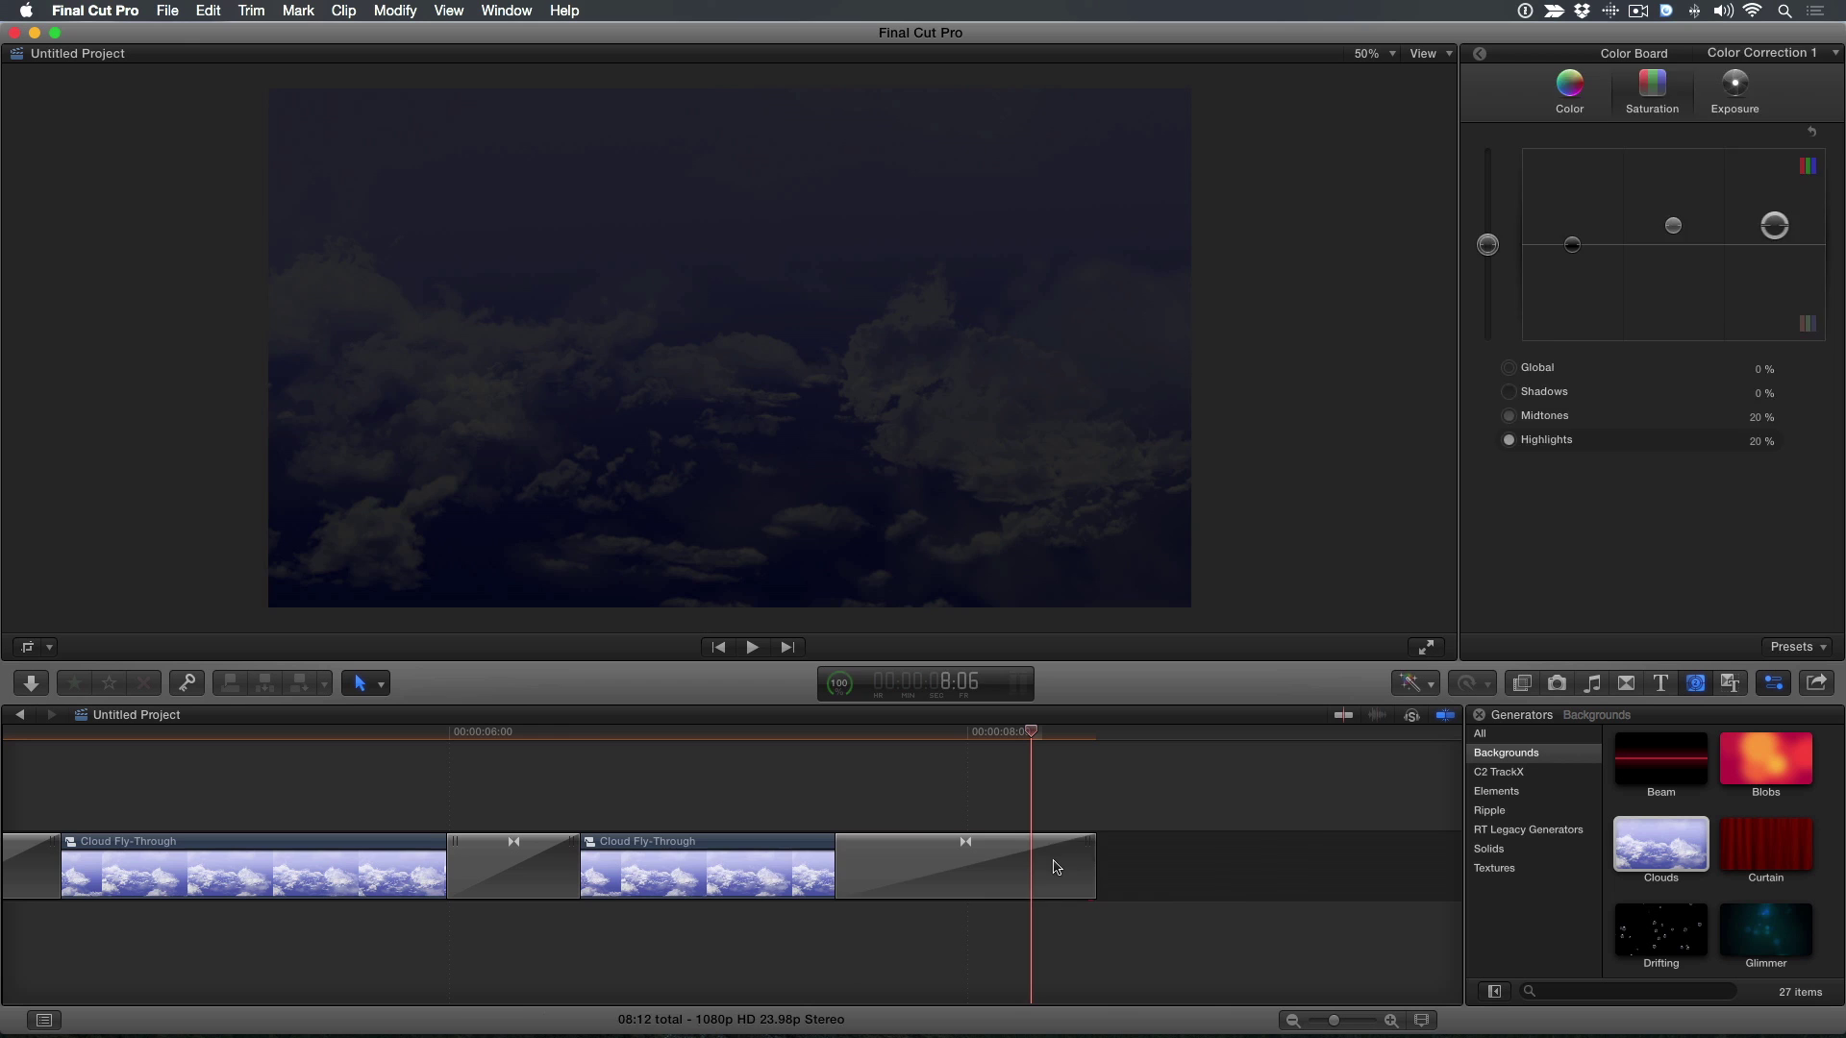
click(1056, 867)
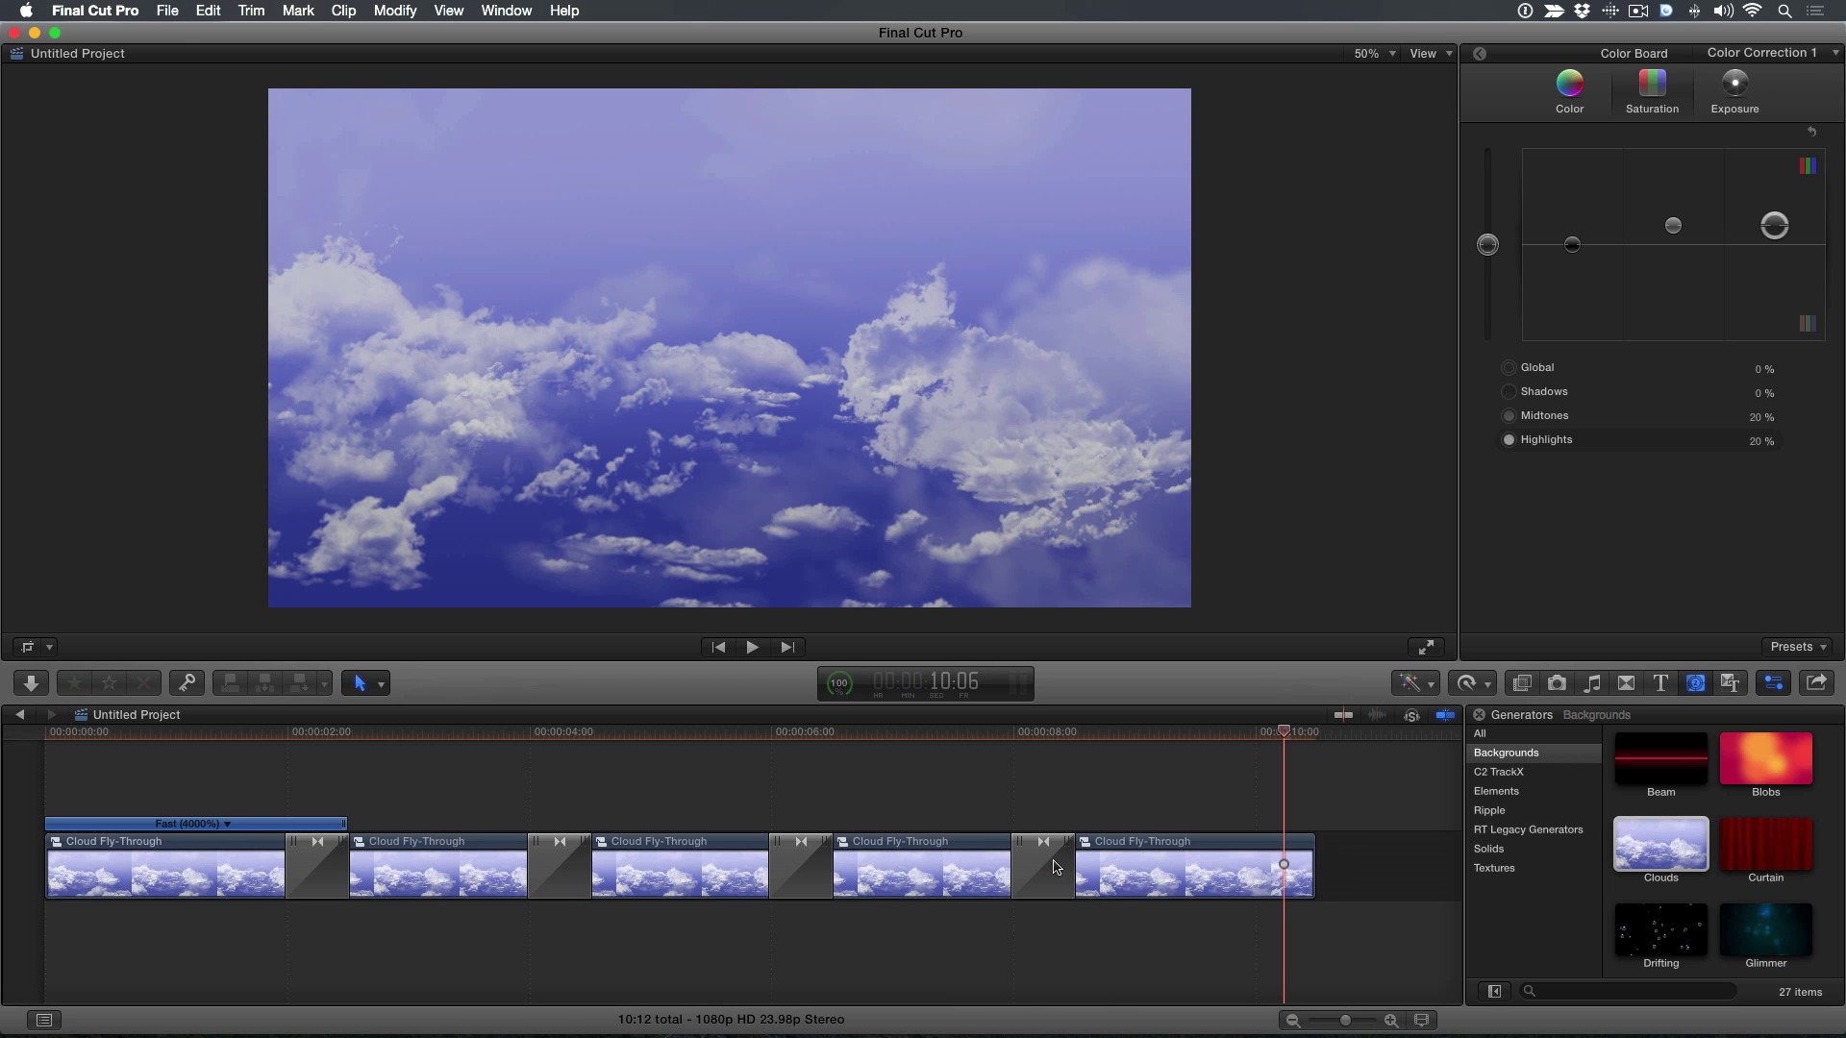
Step: Play the five-clip 10:12 cloud sequence from the start, then select all clips
click(105, 739)
key(space)
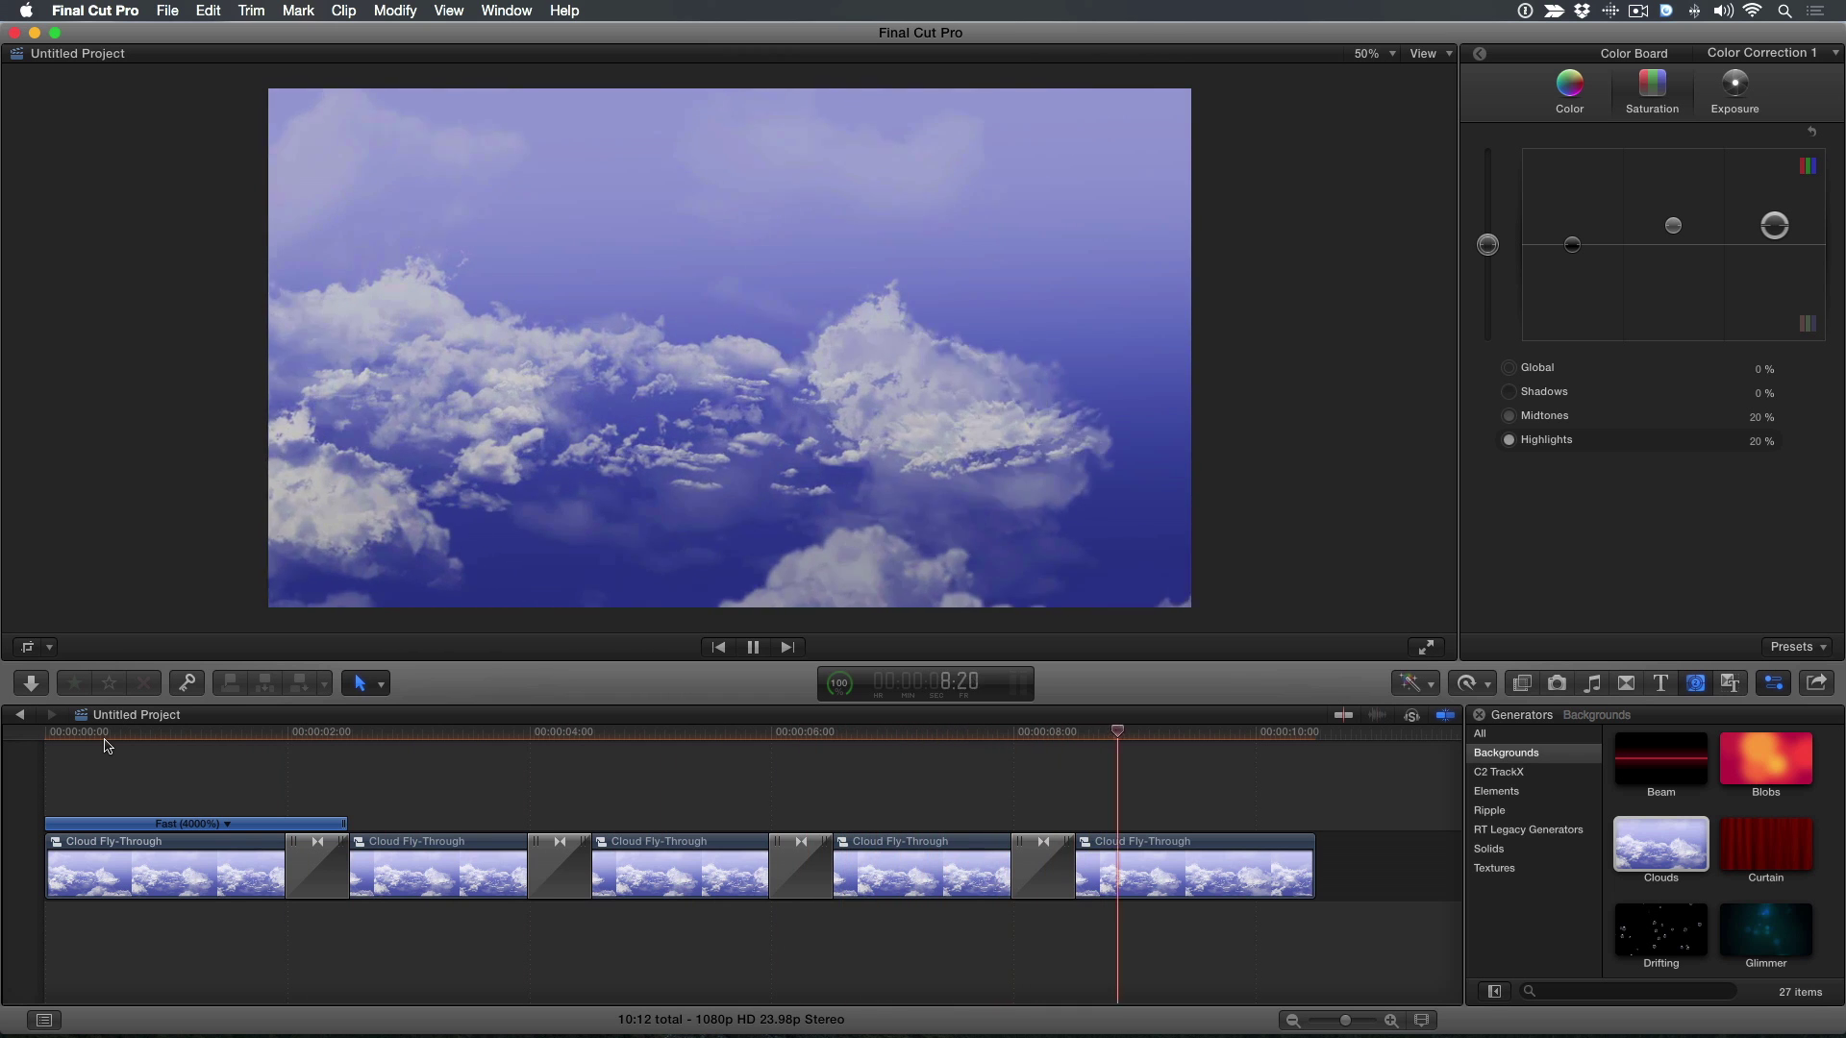
key(space)
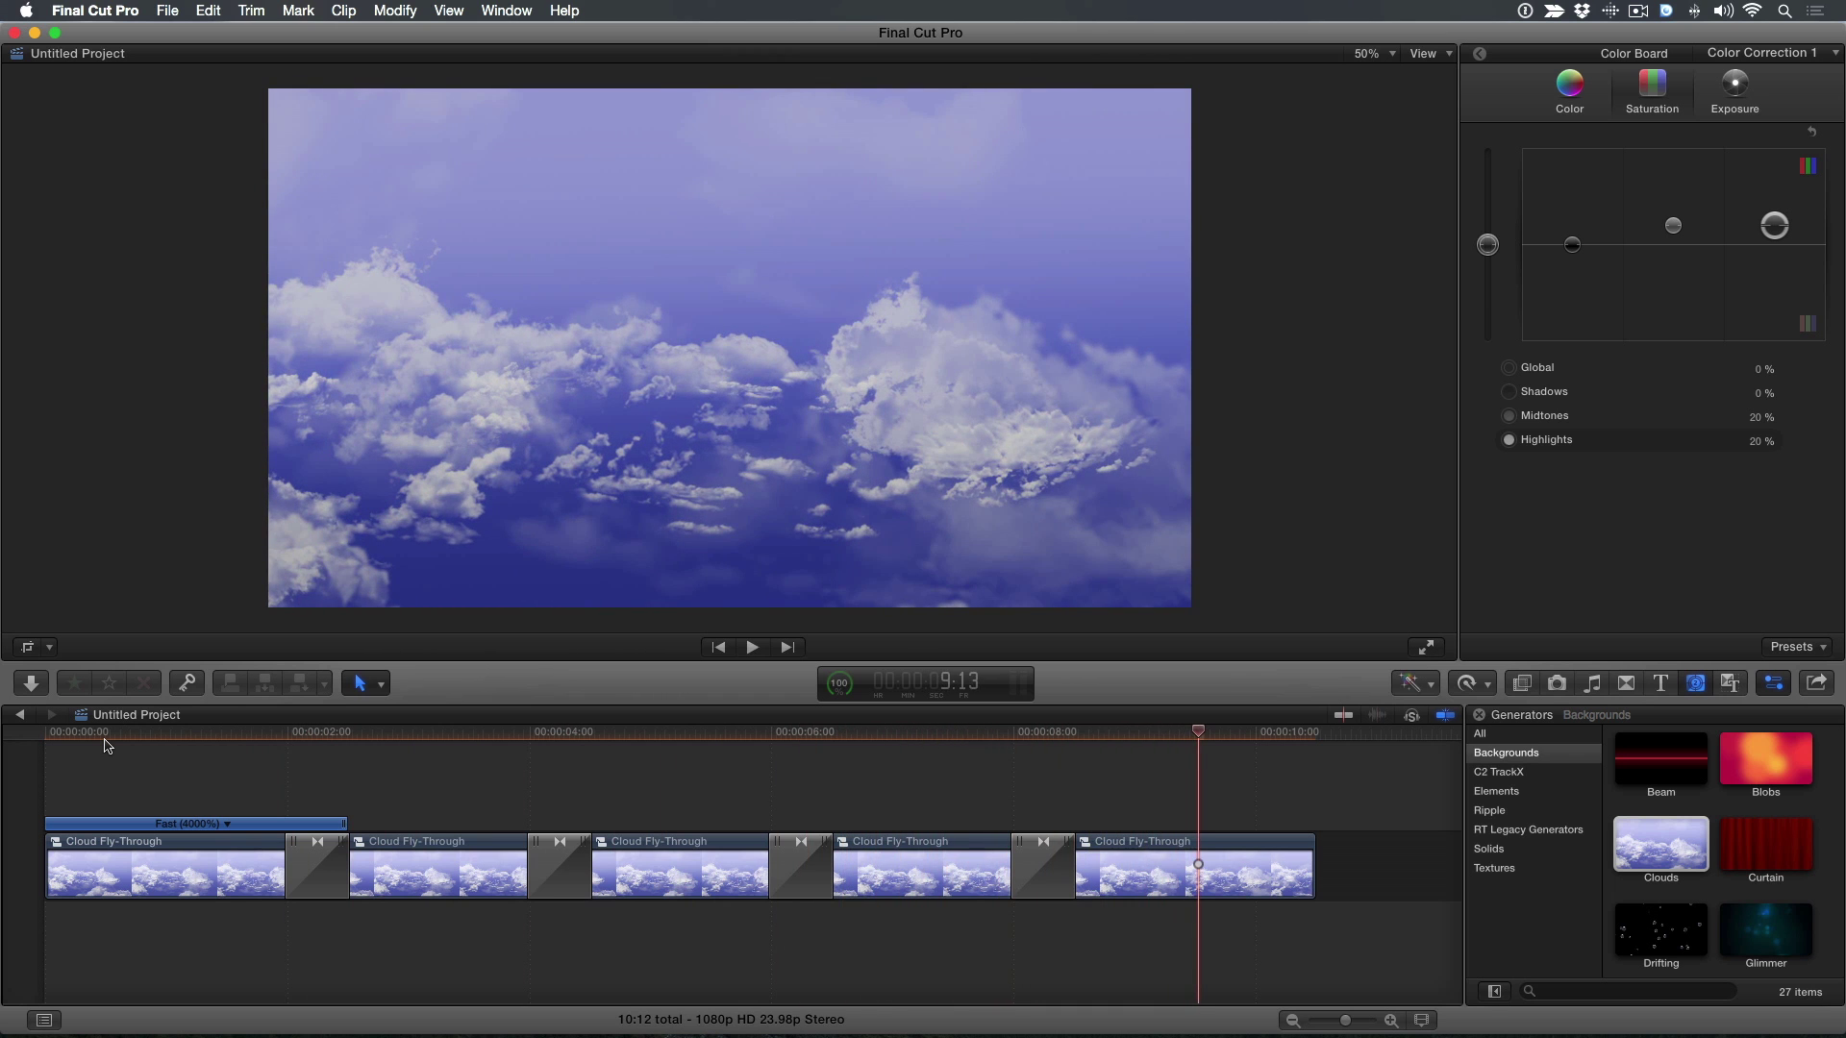
key(End)
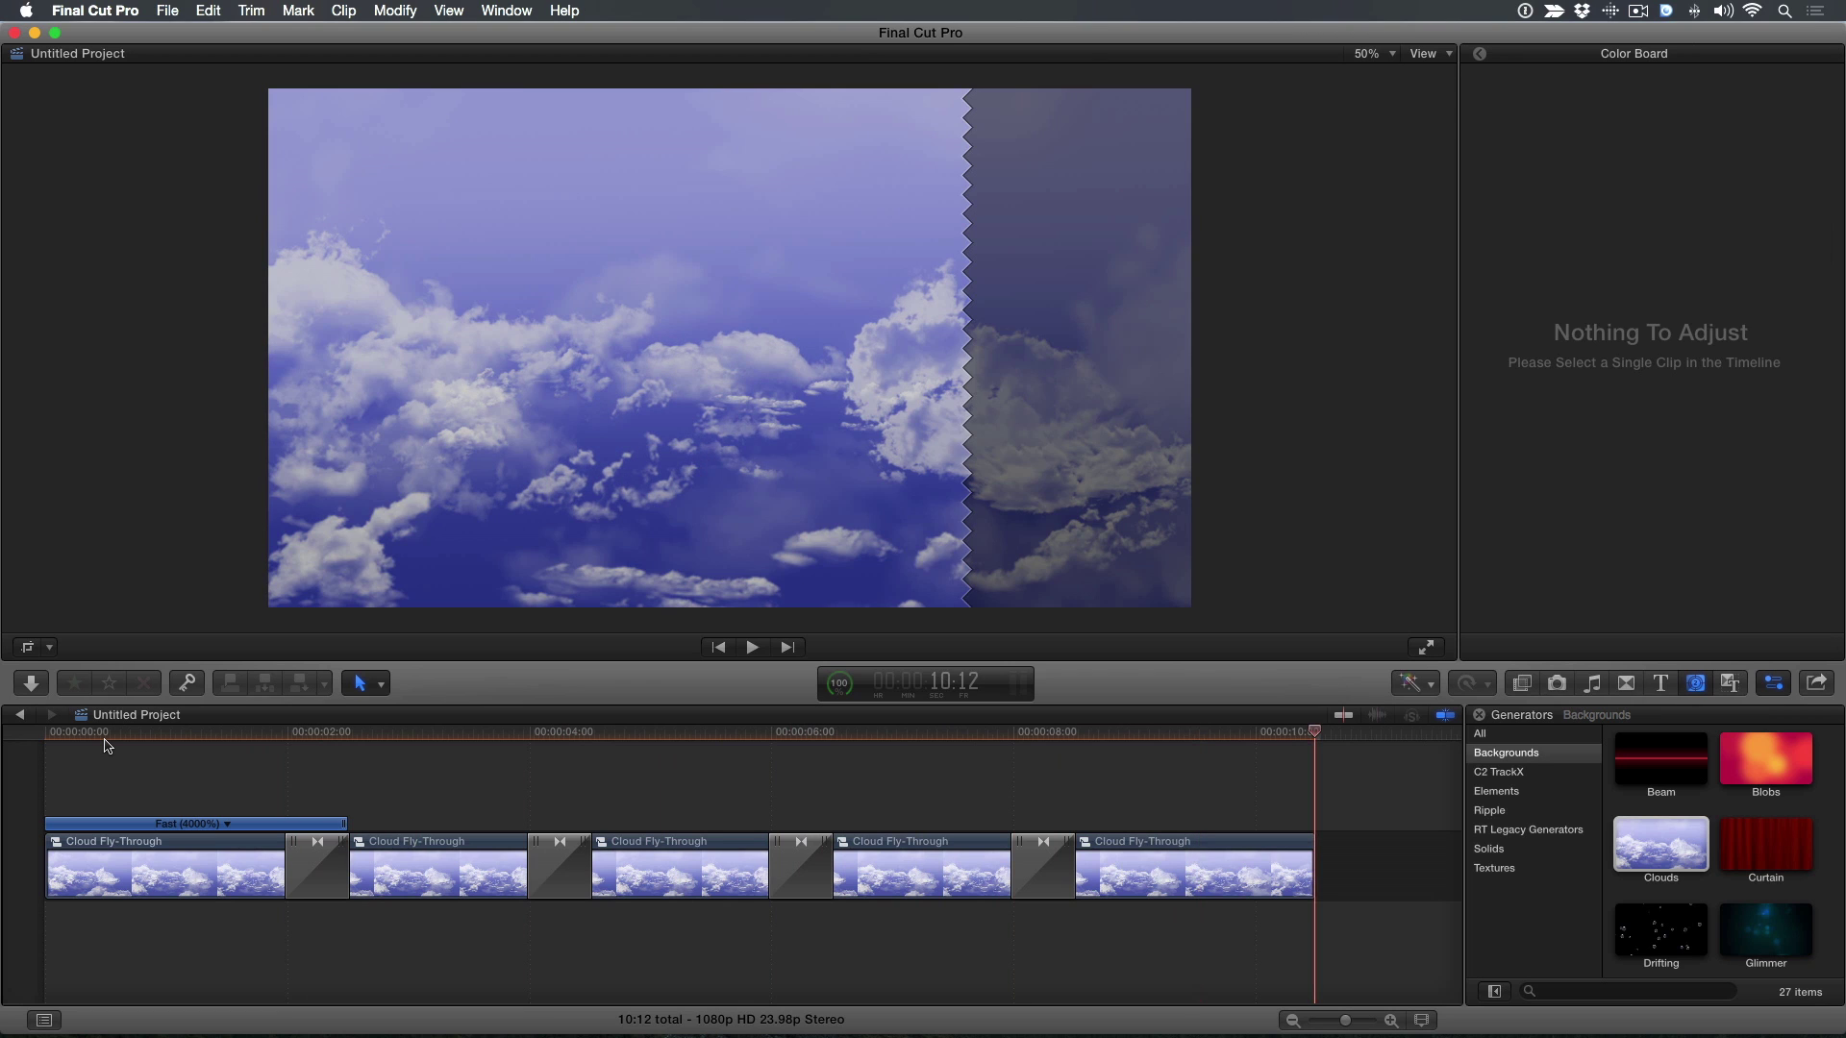
key(super+a)
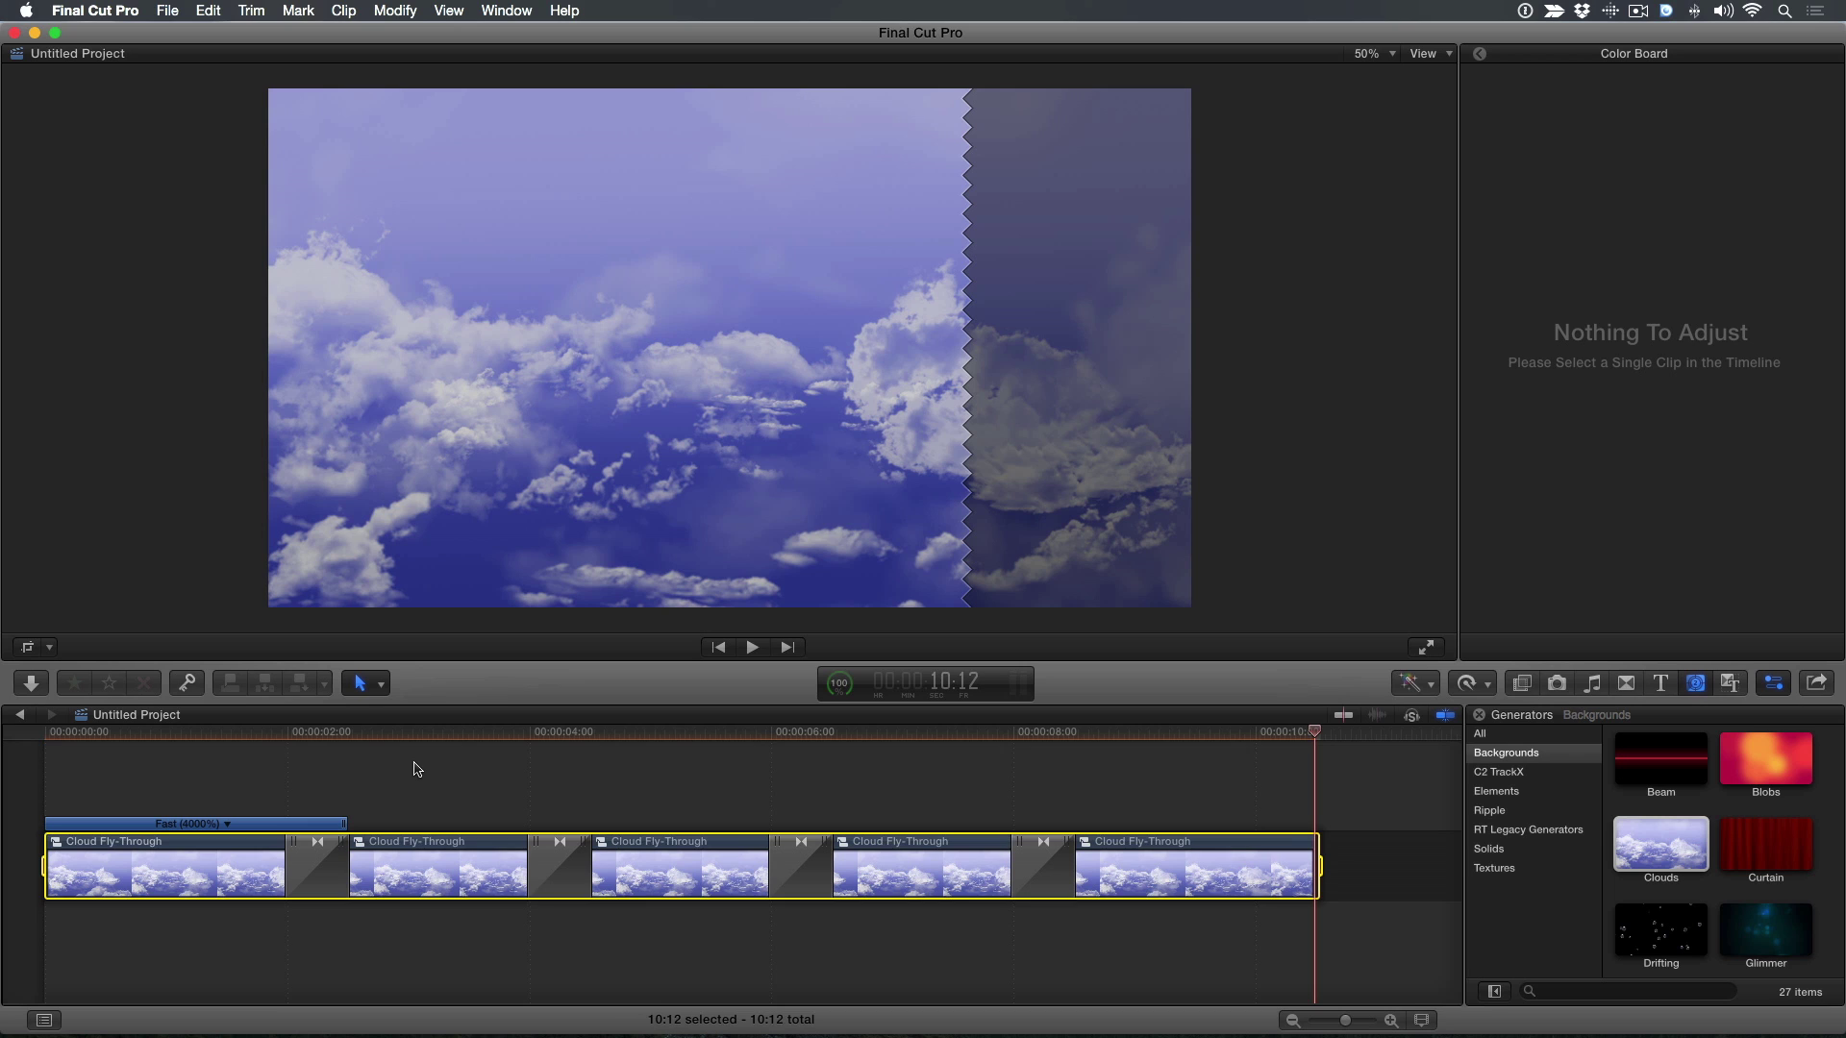
Step: Connect the Nova sun generator above the whole cloud sequence and scrub to preview its glow
scroll(1730, 831, down, 3)
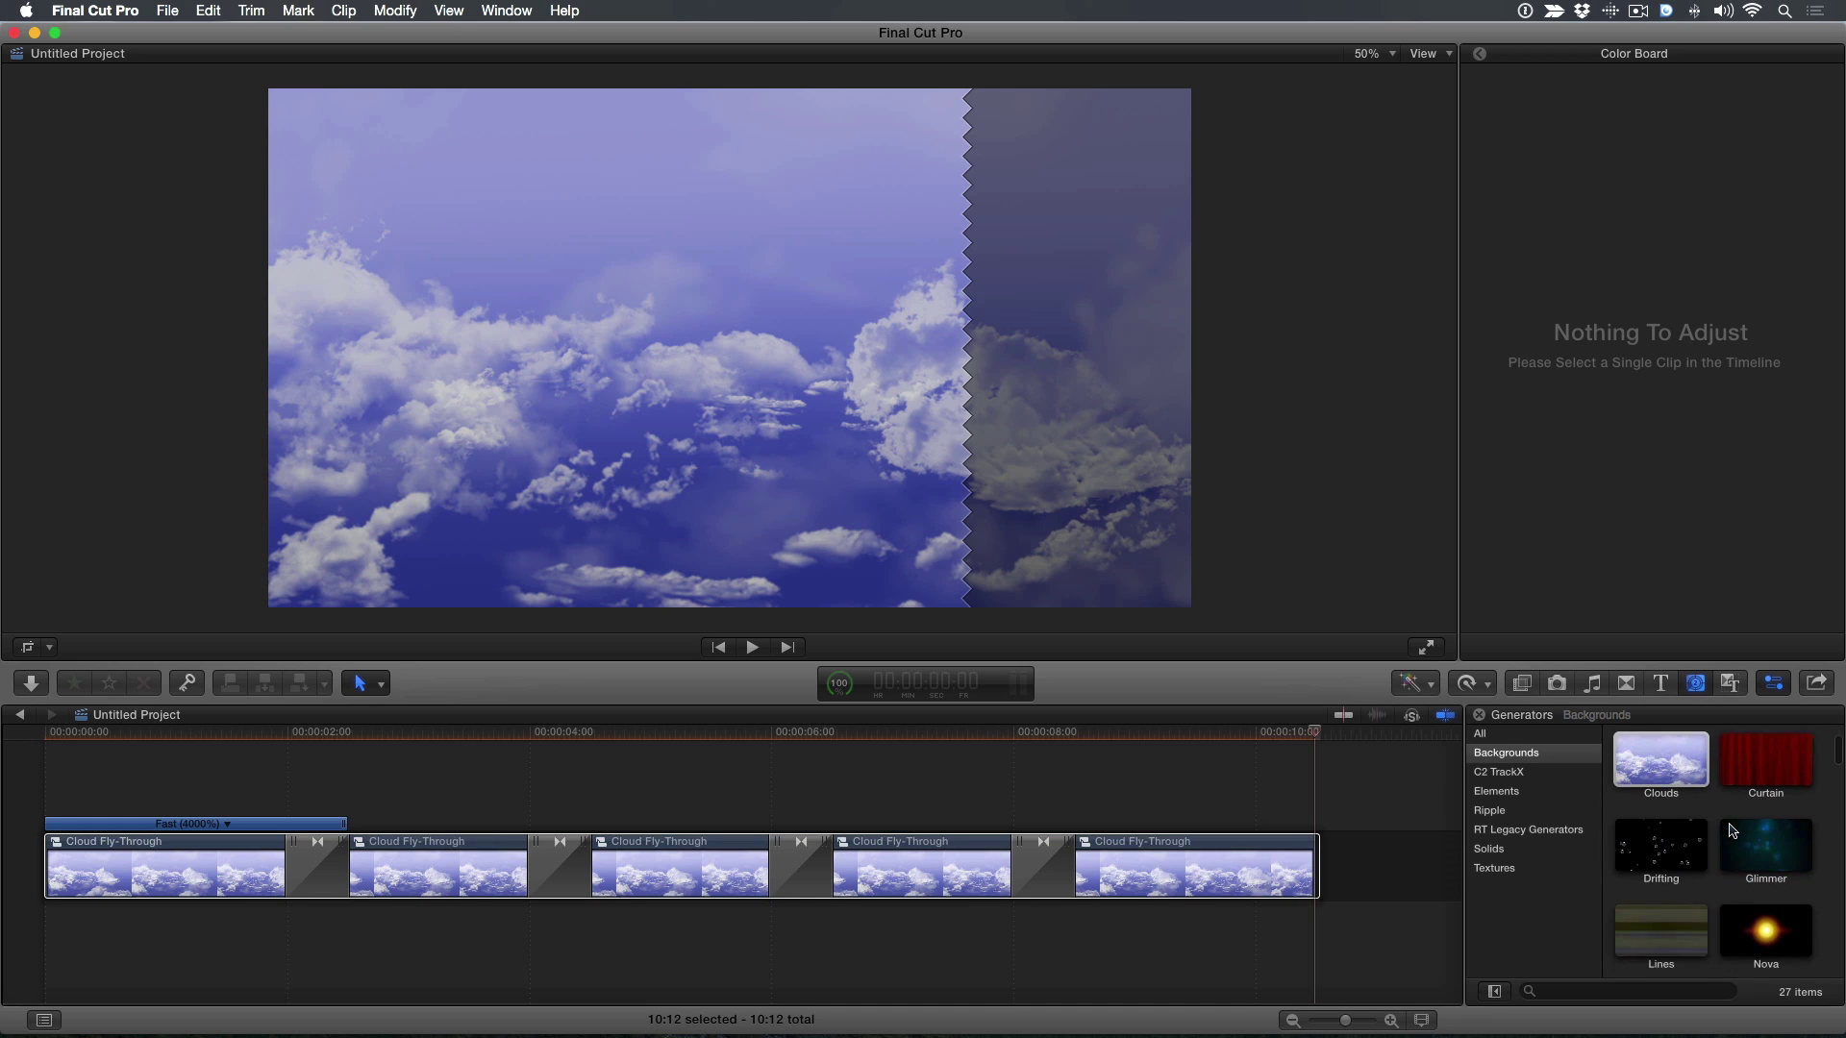
scroll(1731, 830, down, 2)
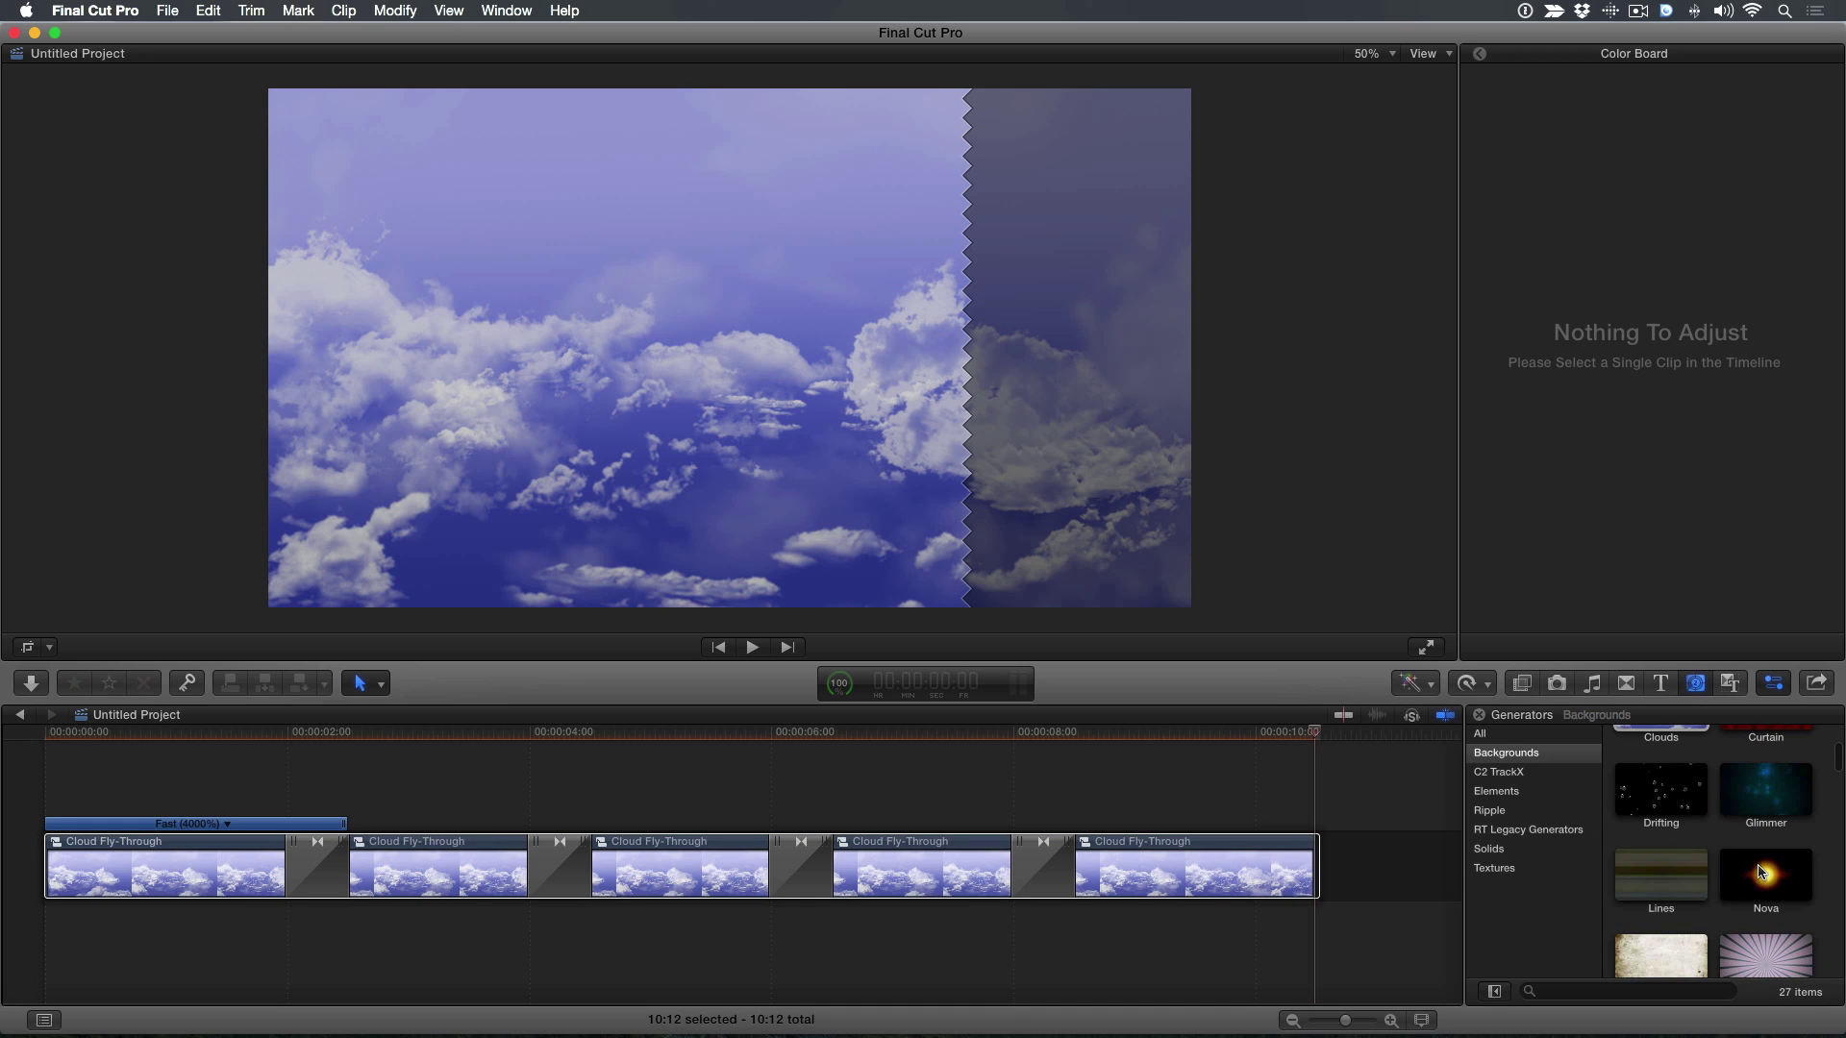
click(1761, 872)
key(q)
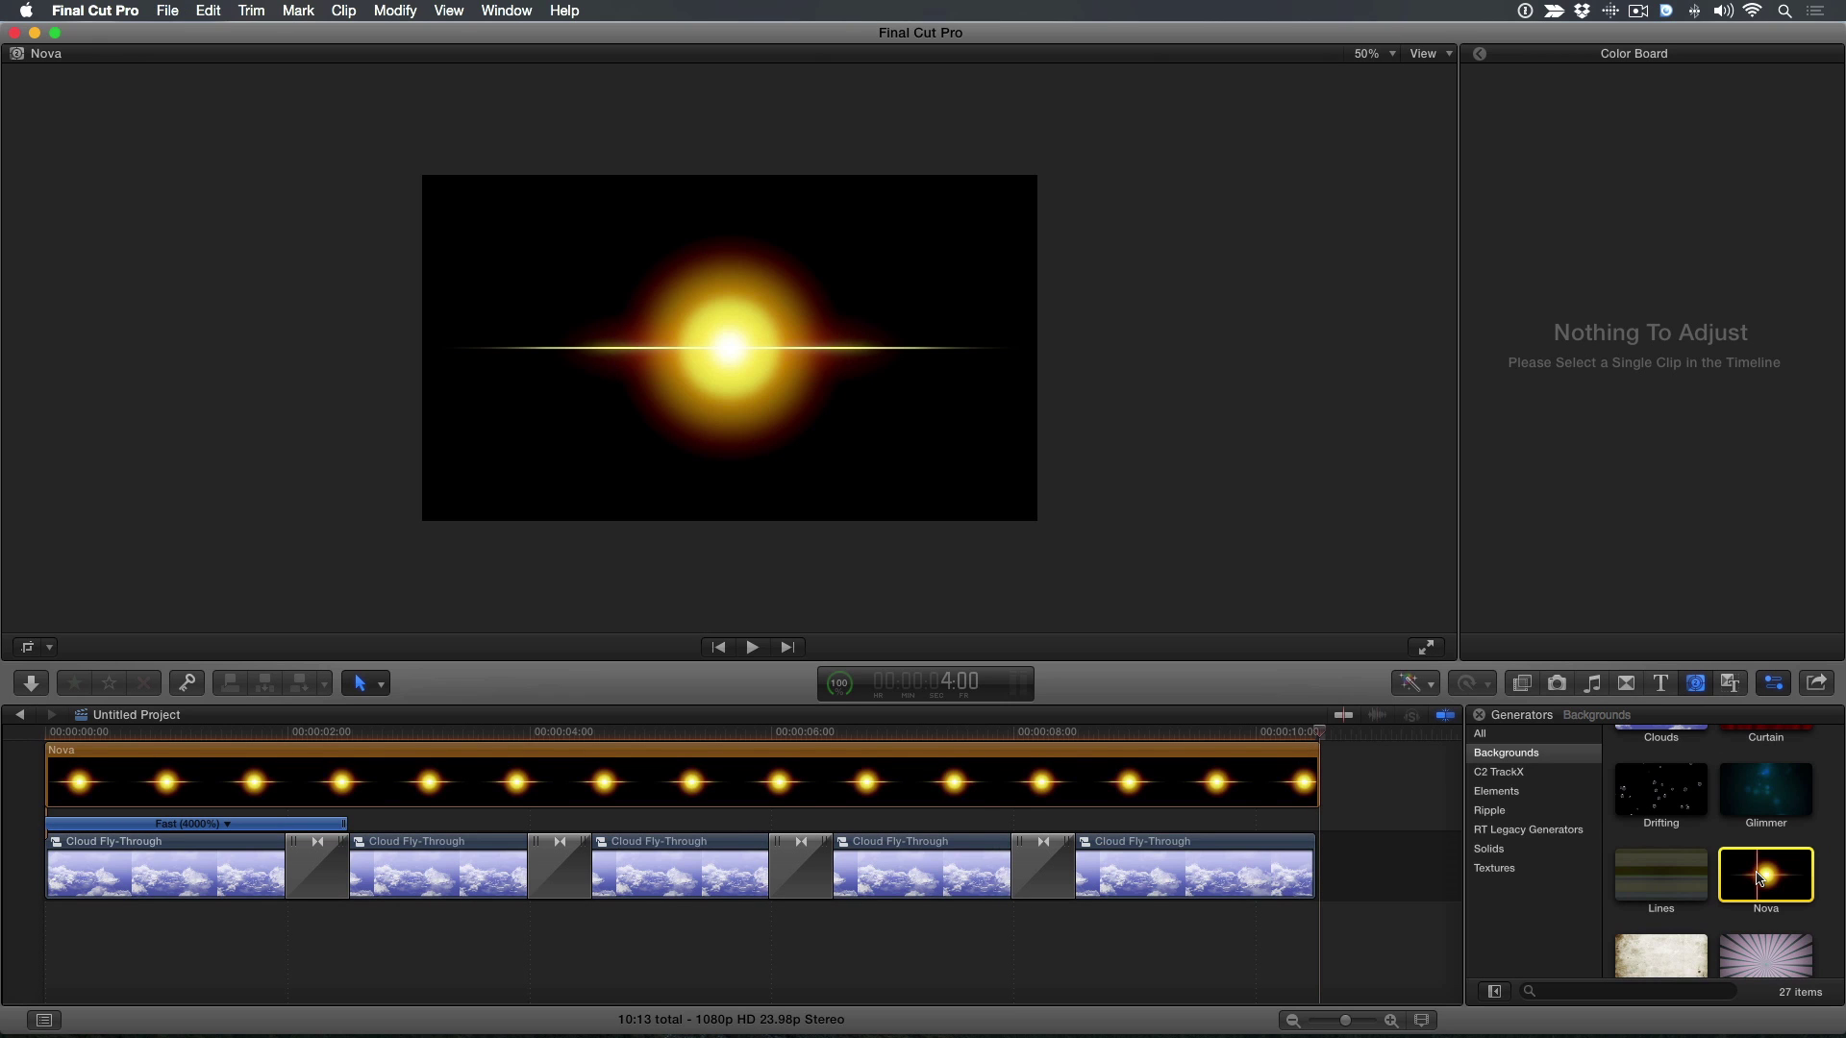
click(872, 737)
drag(824, 739, 875, 753)
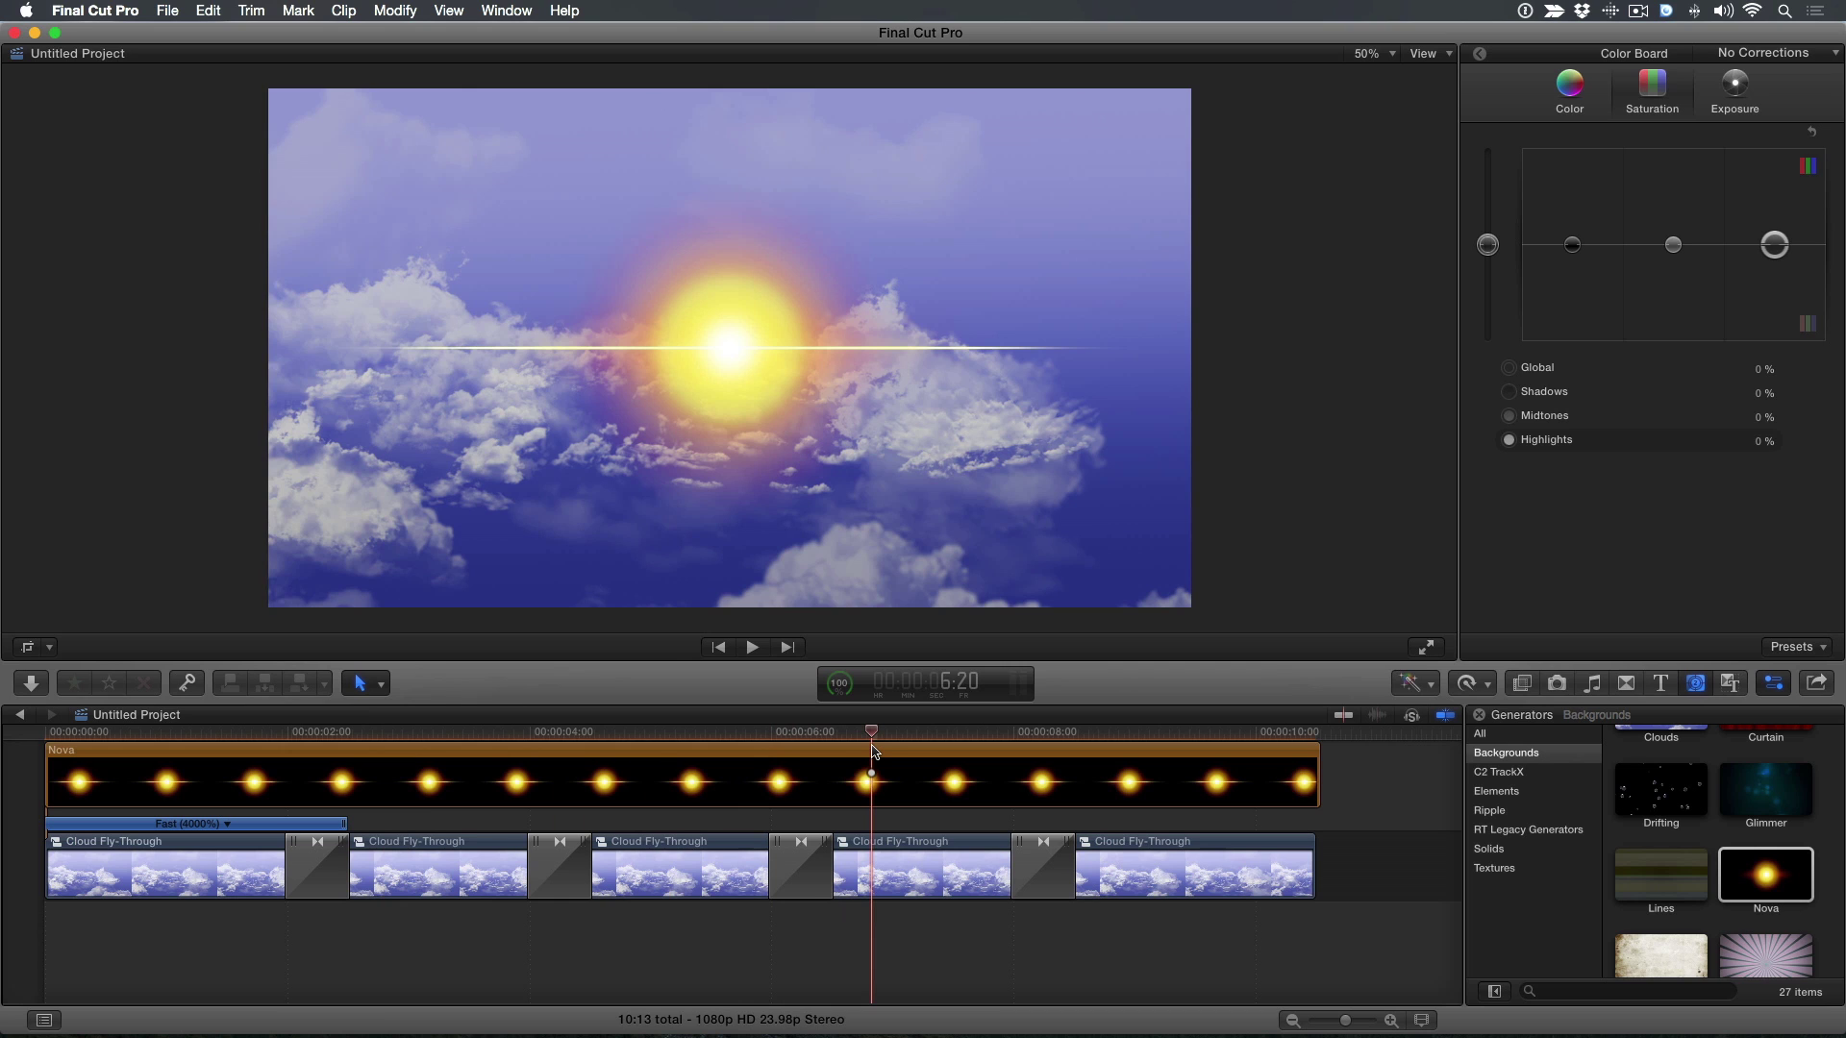
key(cmd+4)
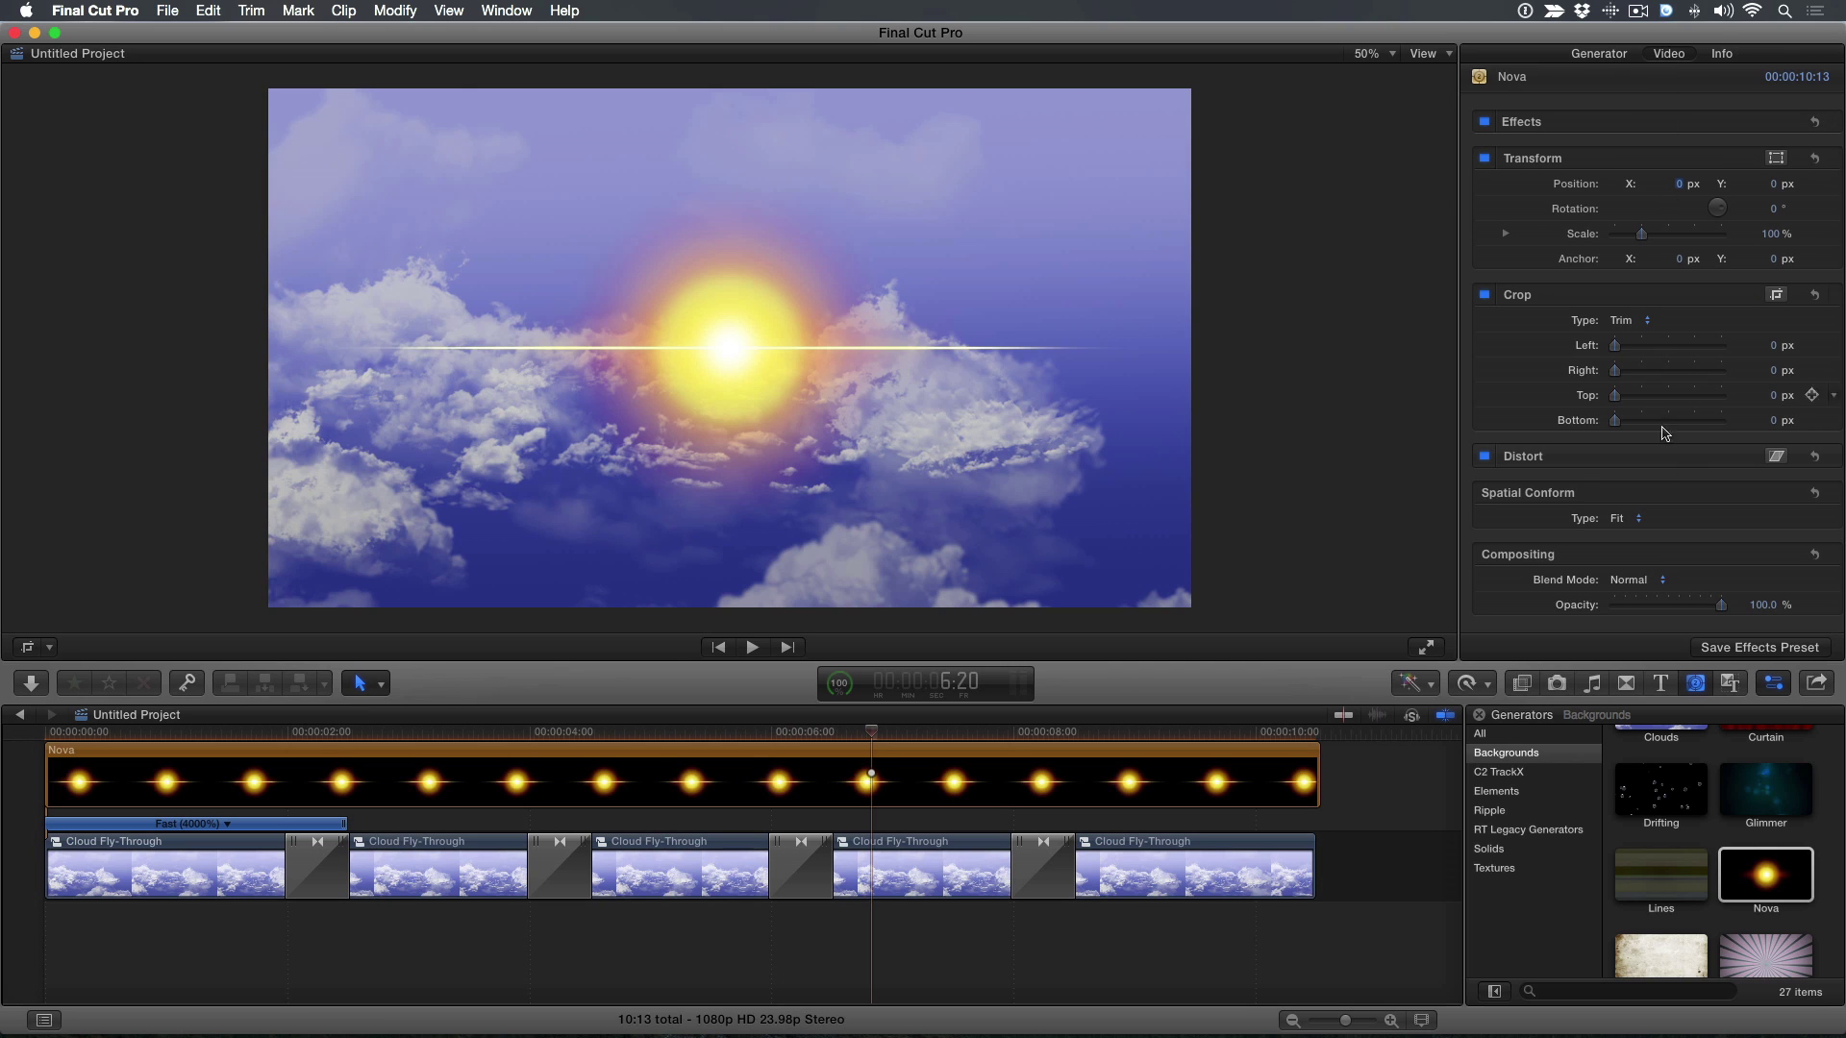
Step: Set Nova's blend mode to Hard Light and show its generator parameters (Life 5.0, Hue 0°)
click(1631, 582)
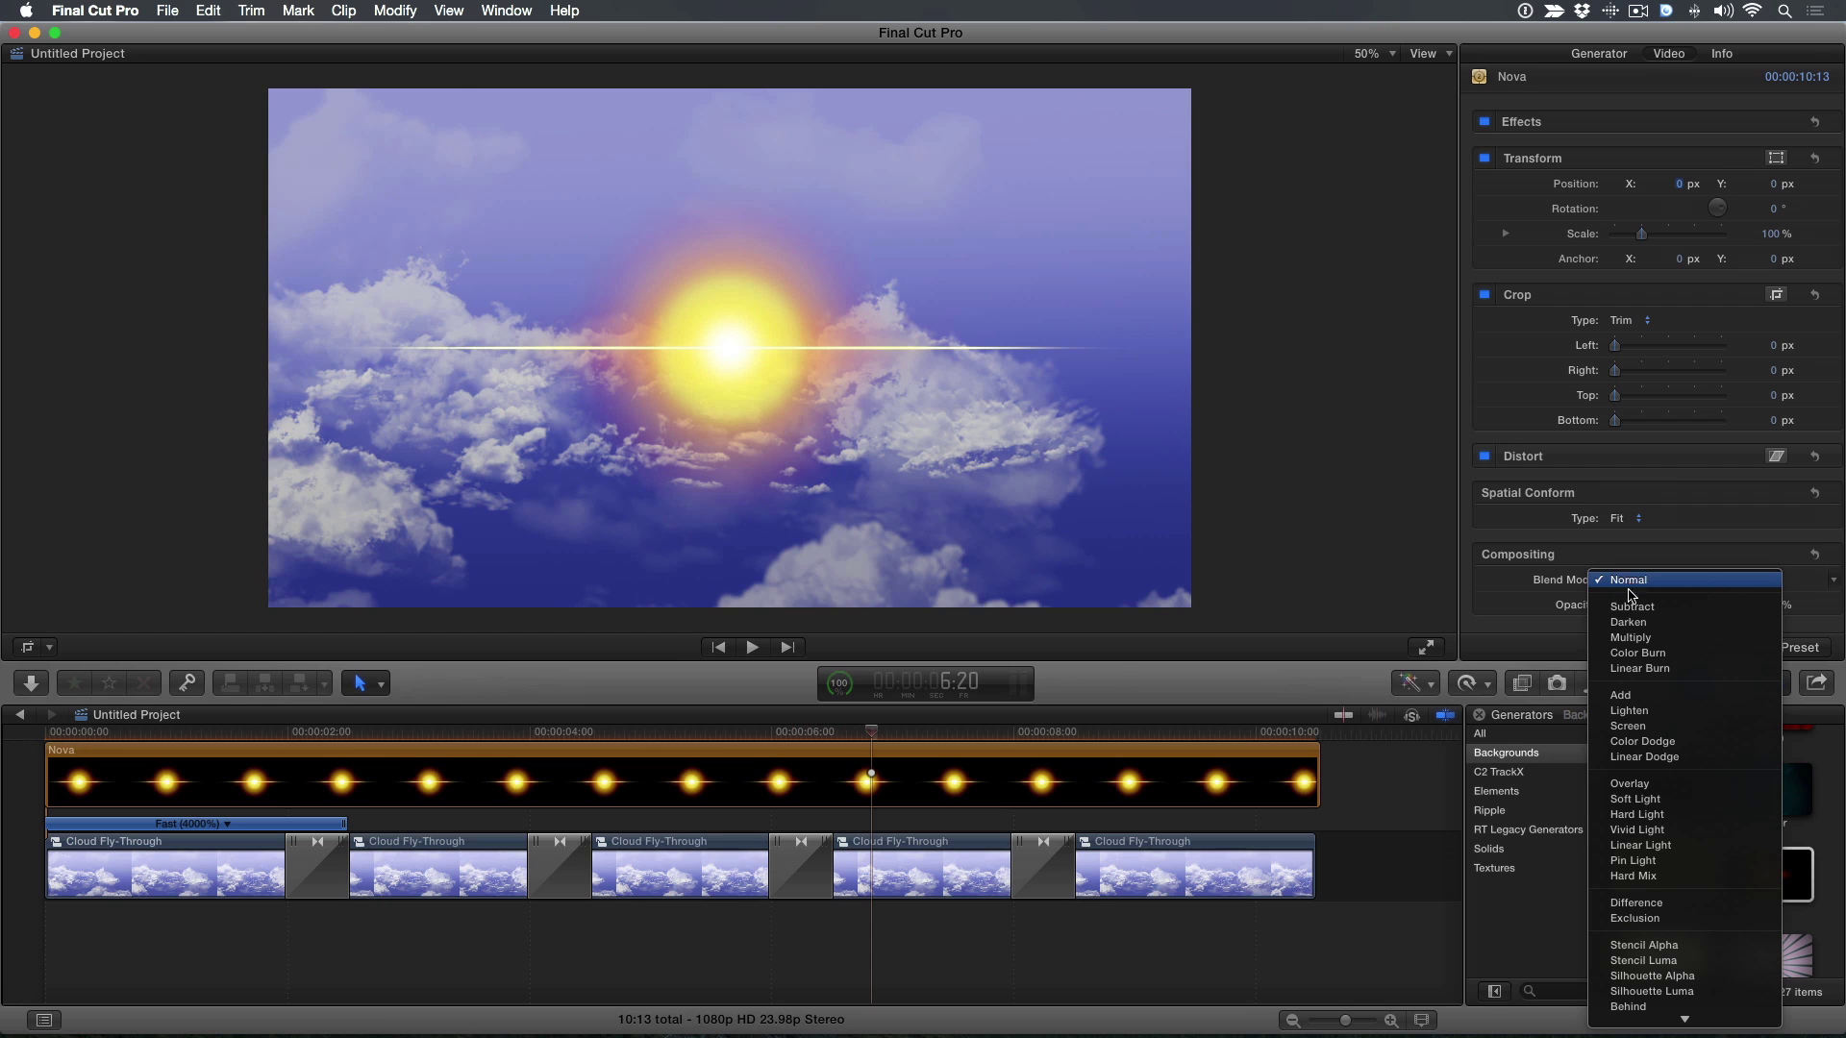
click(1631, 816)
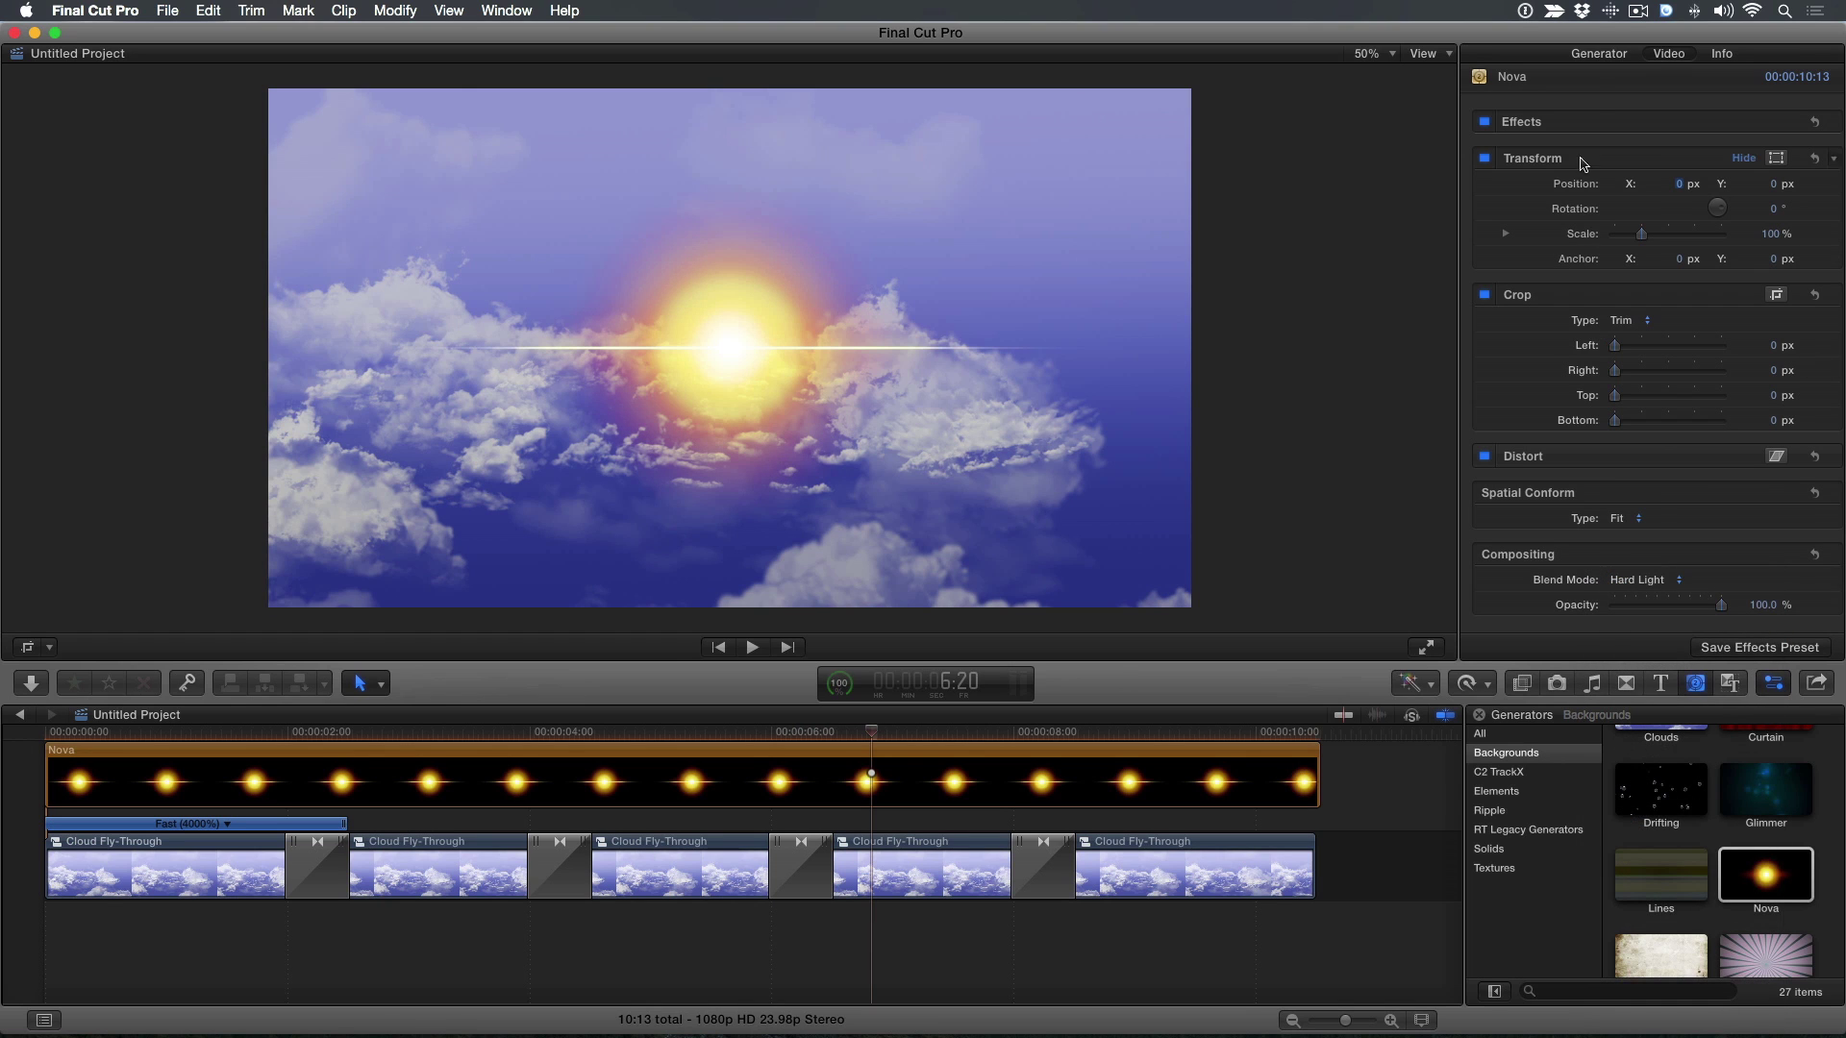
click(1599, 56)
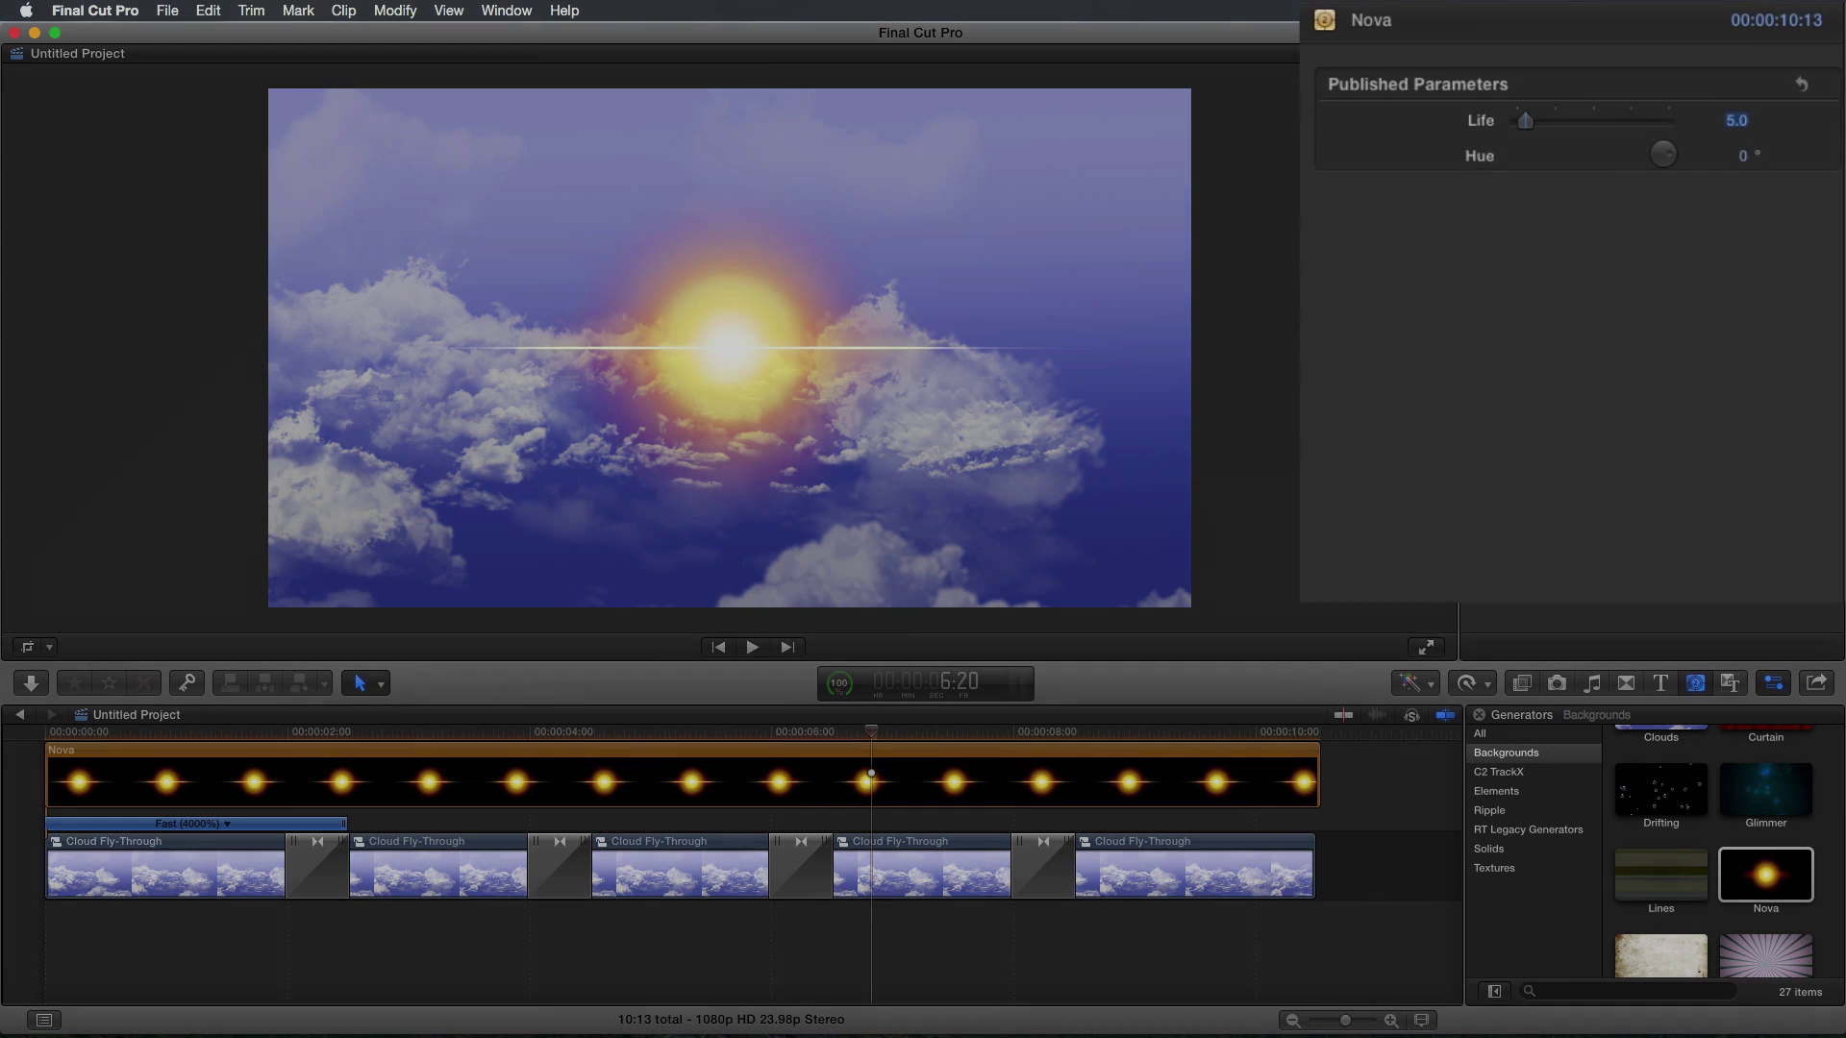
Step: Set the Nova generator's Life to 7 and Hue to 327°
click(1765, 148)
text(7)
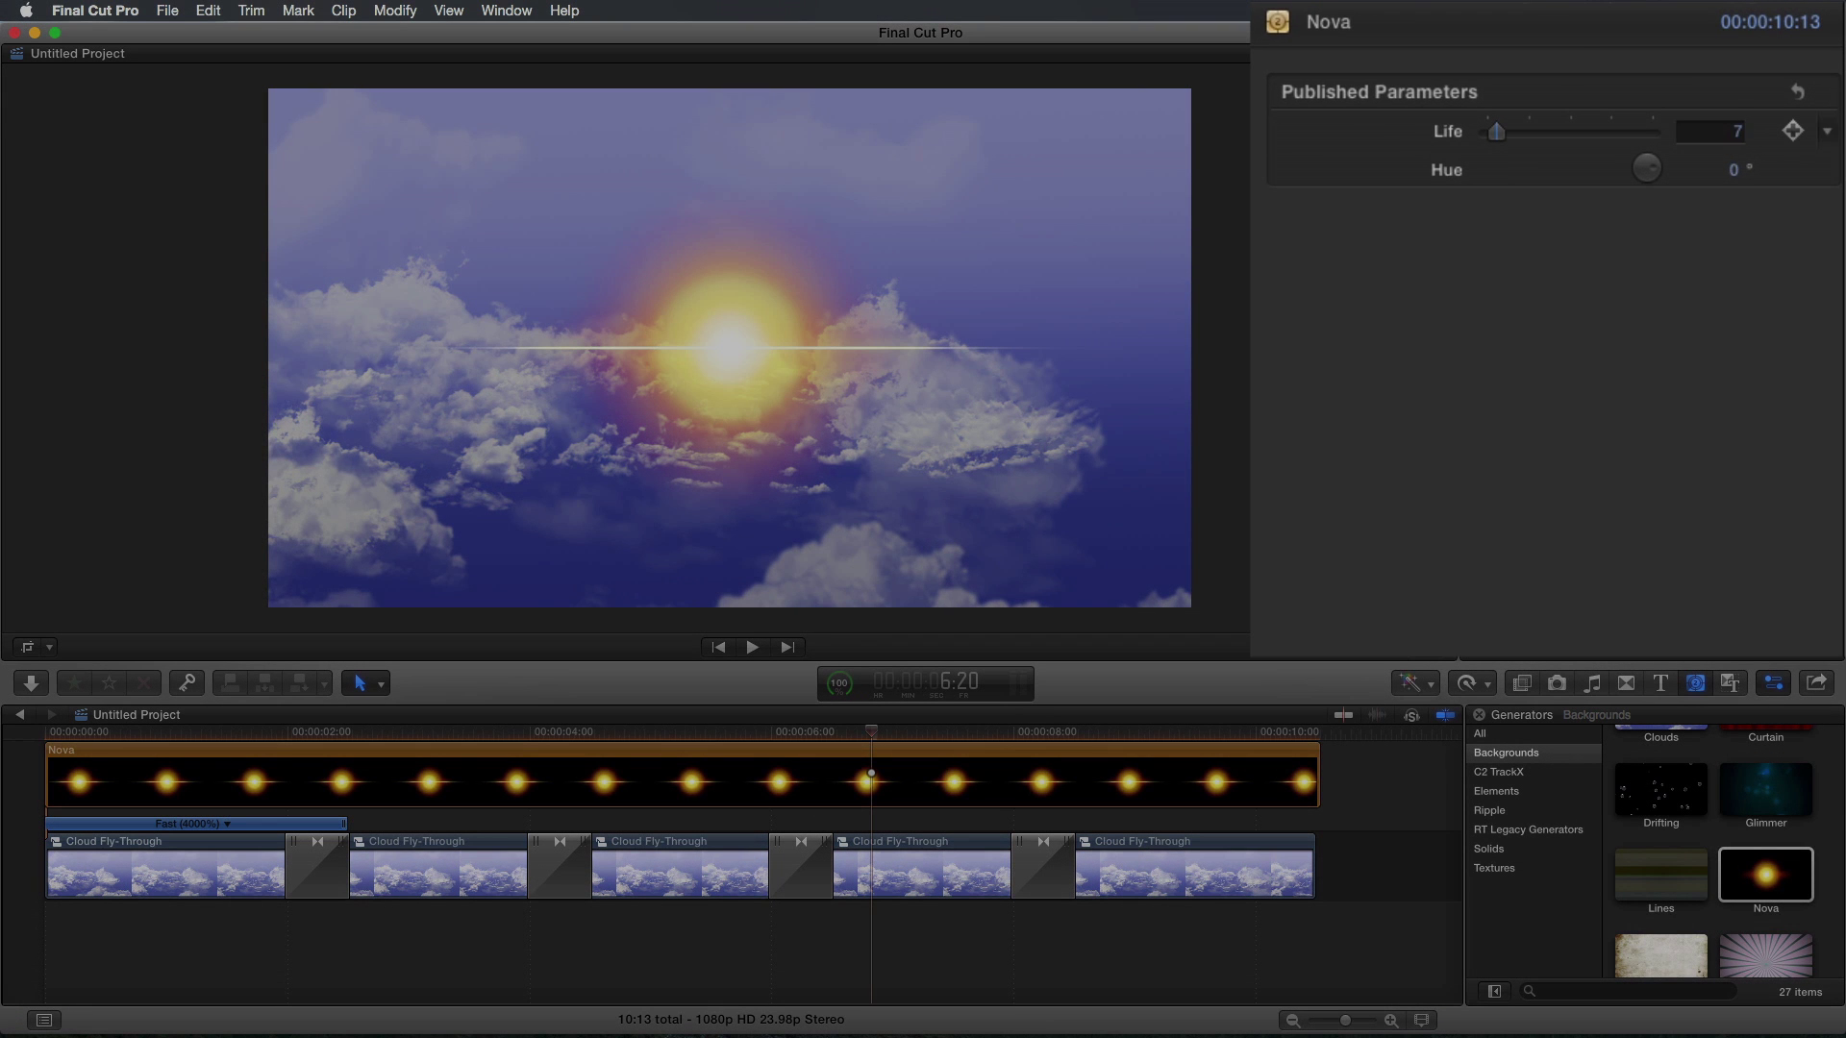
key(Return)
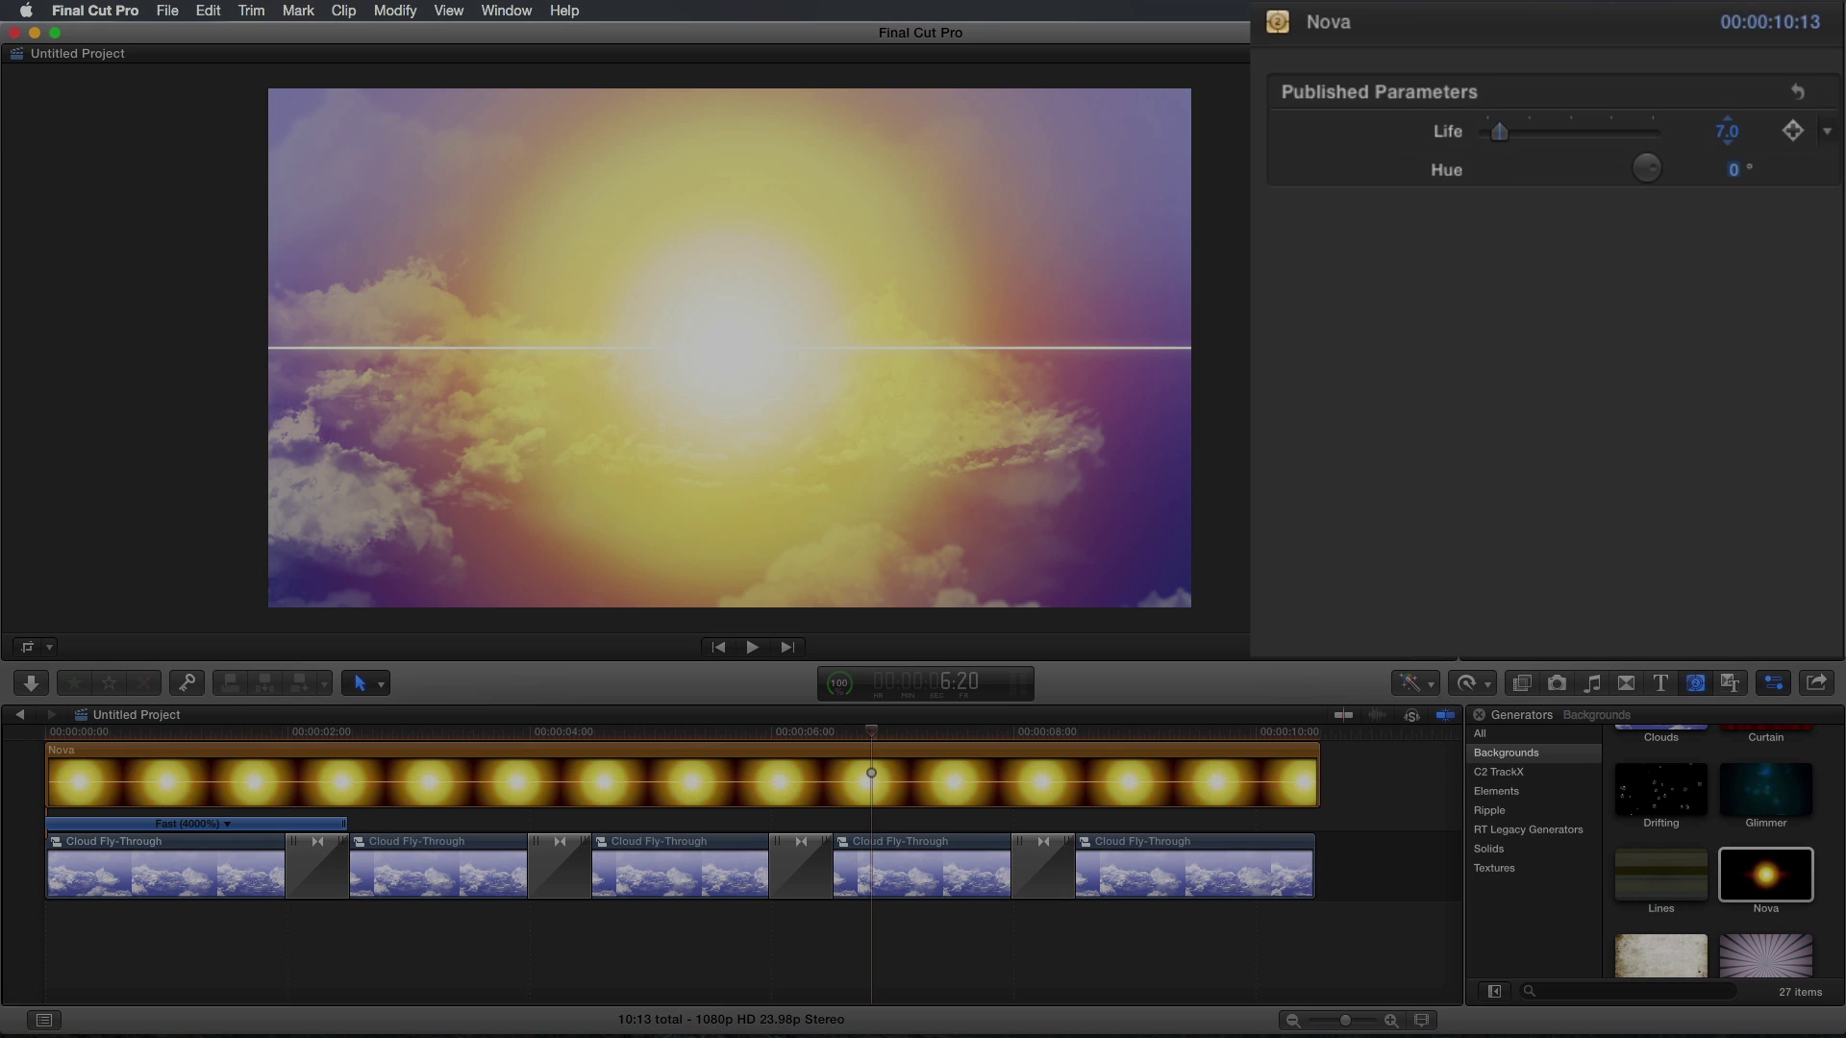
text(327)
key(Return)
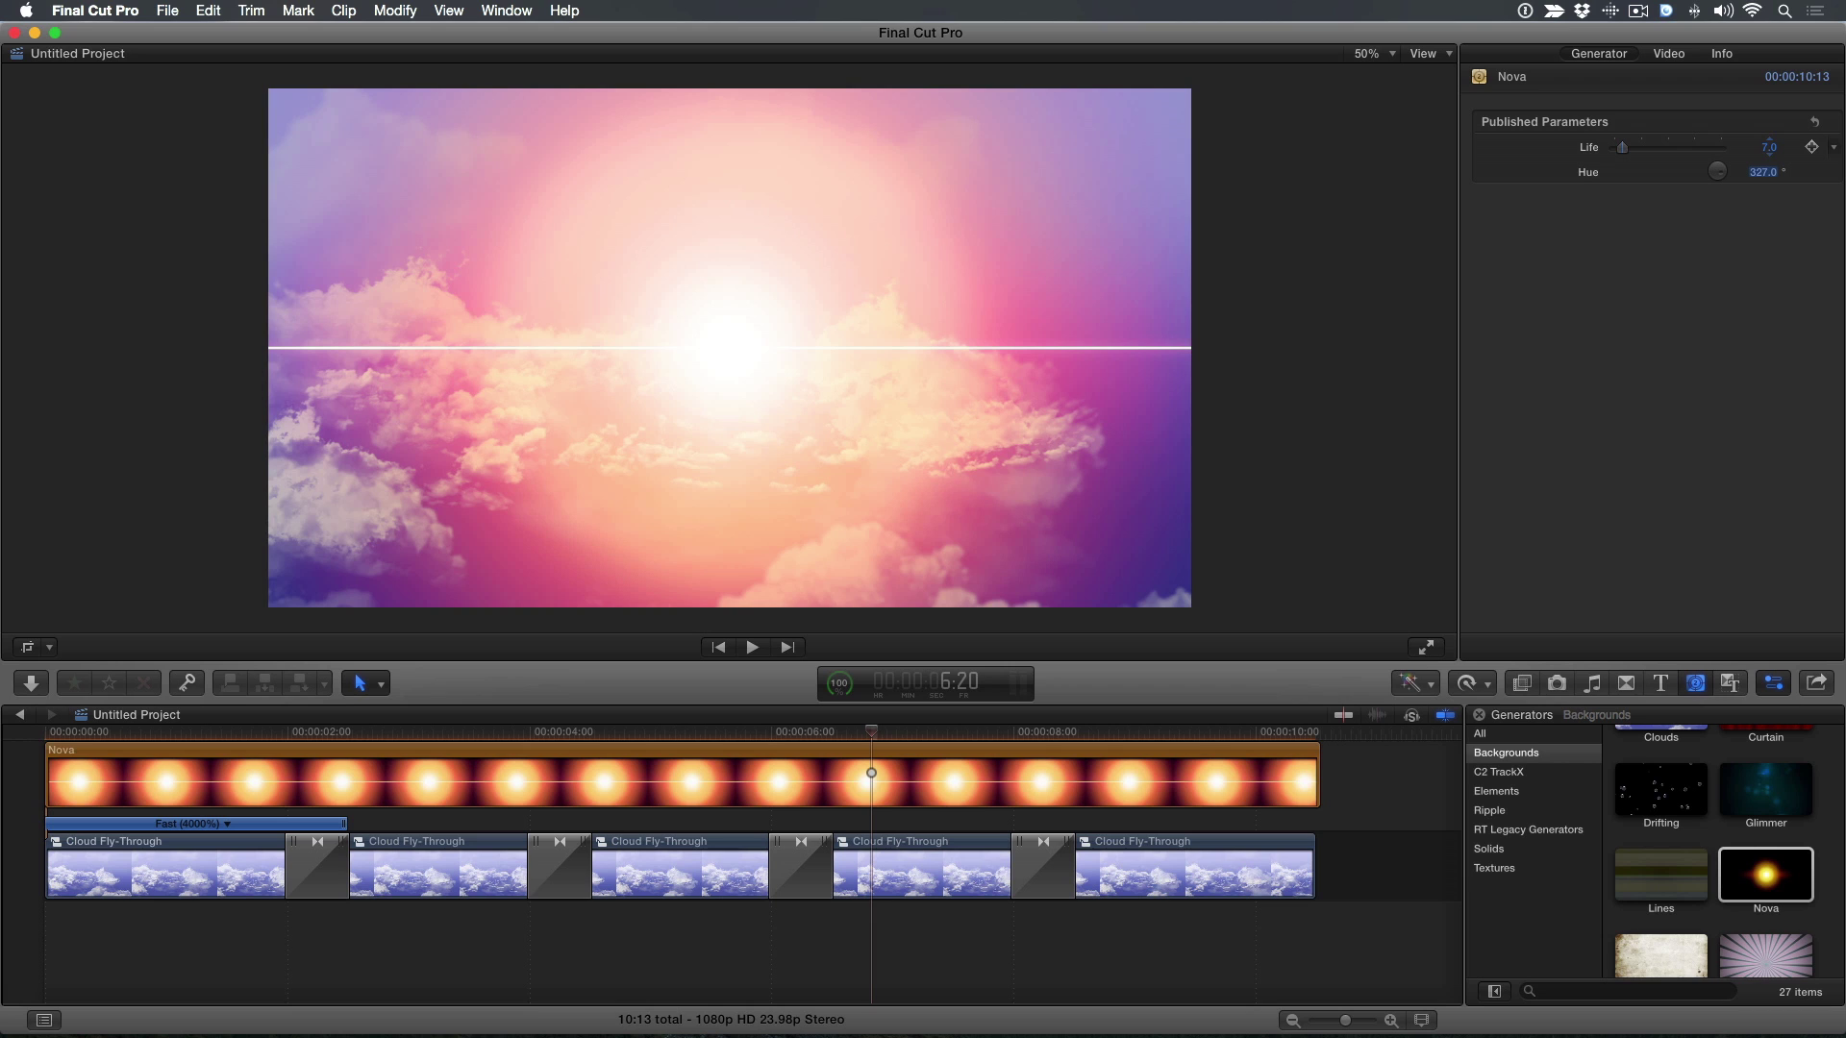
Step: Set Nova's opacity to 90% and play the sequence from the start
click(1671, 53)
click(1764, 603)
text(90)
key(Return)
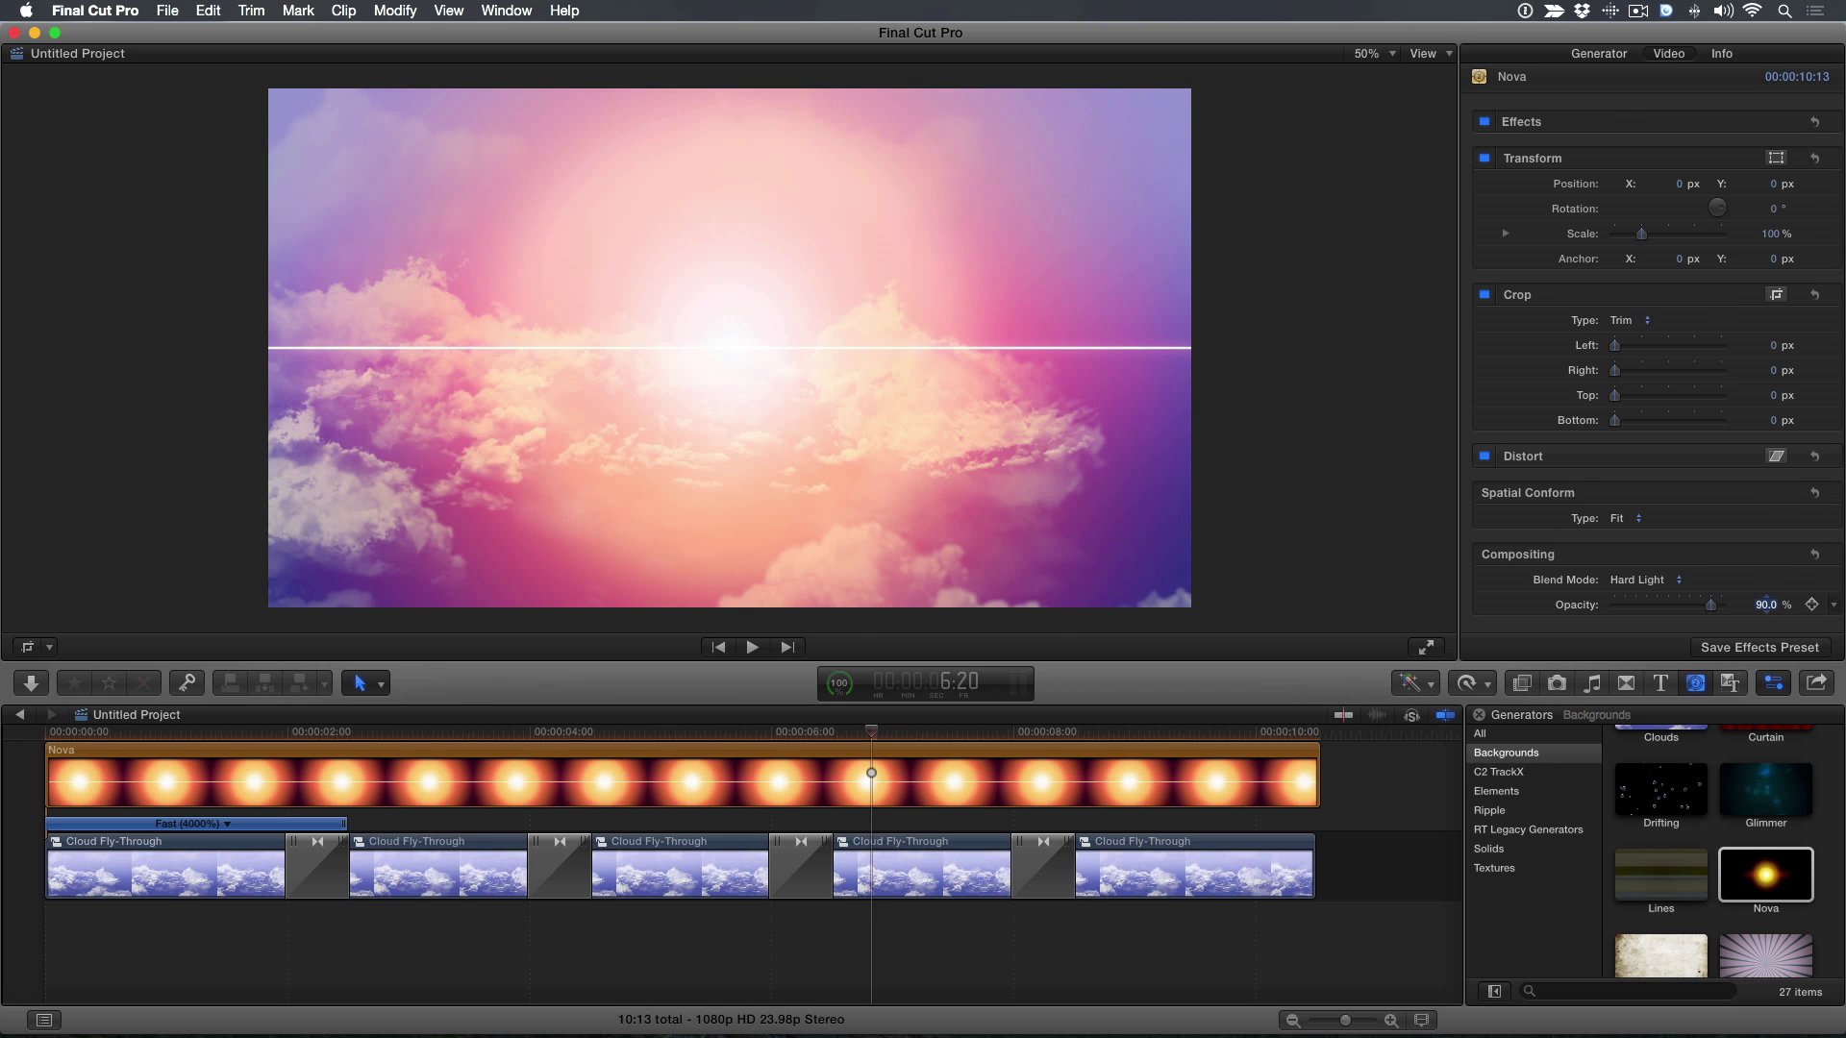
key(Home)
key(space)
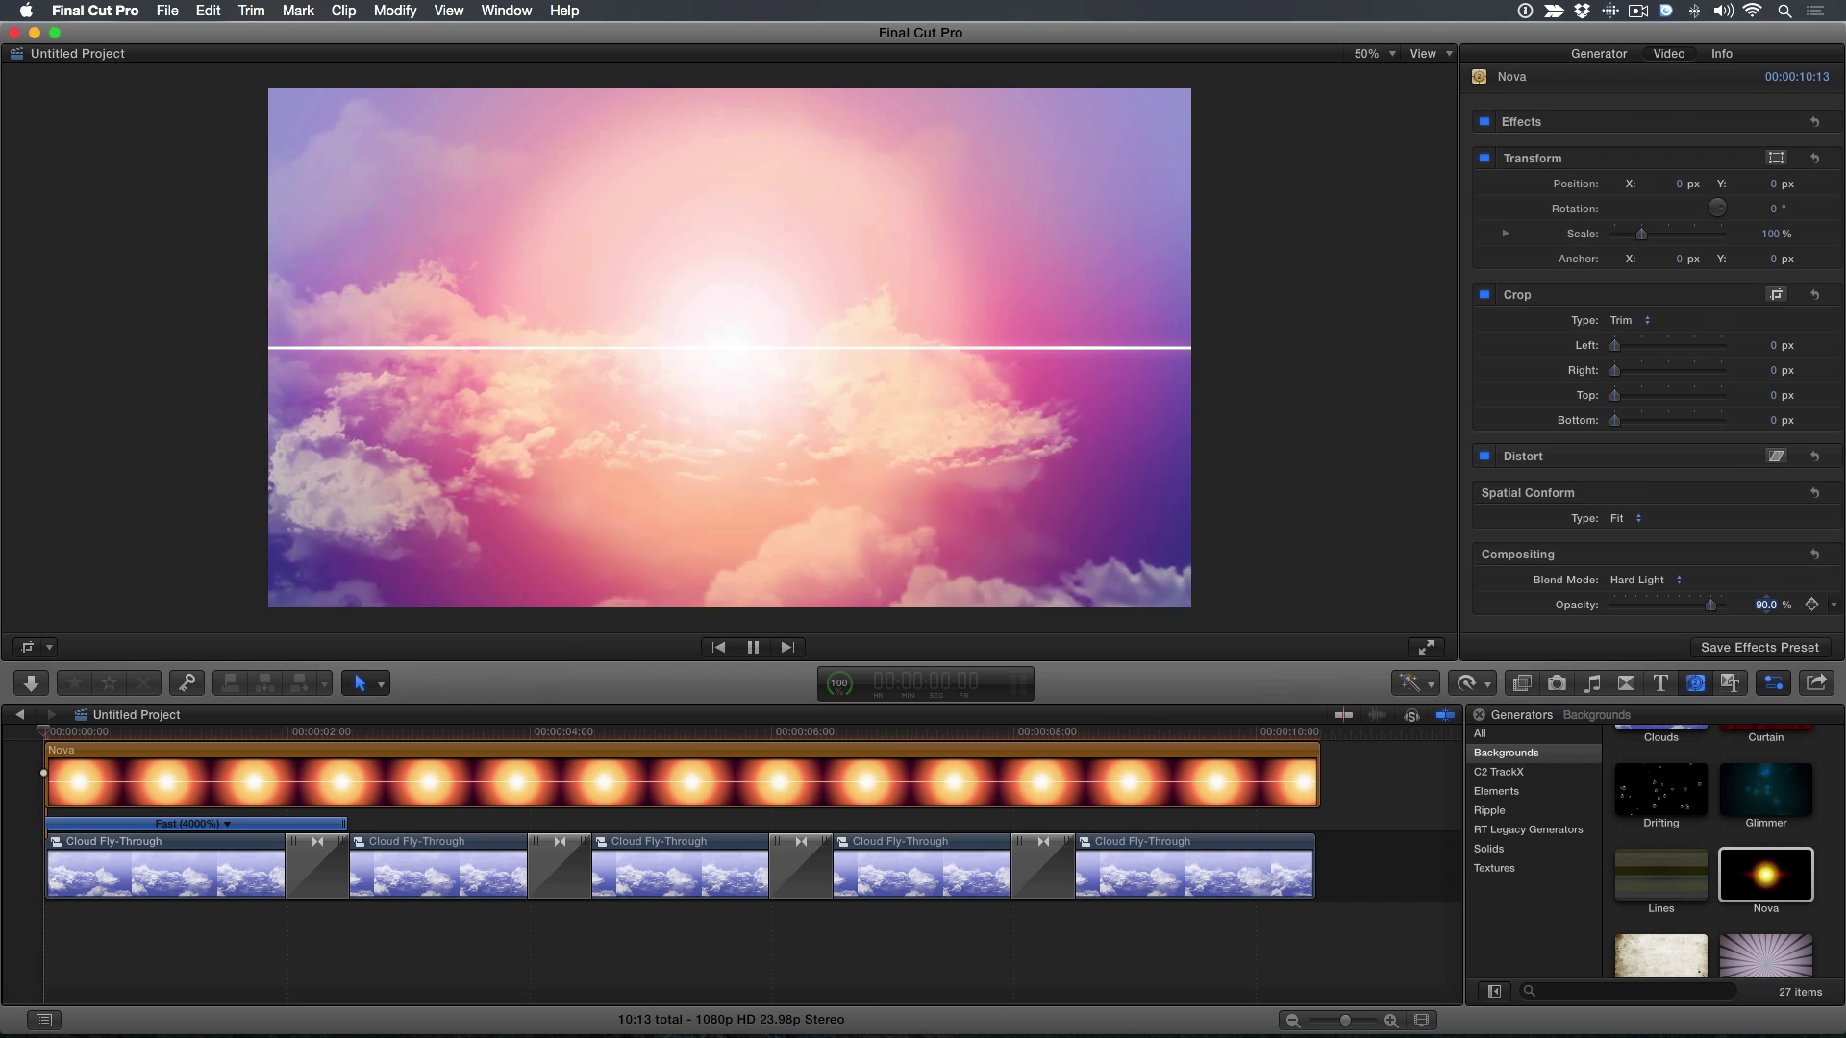